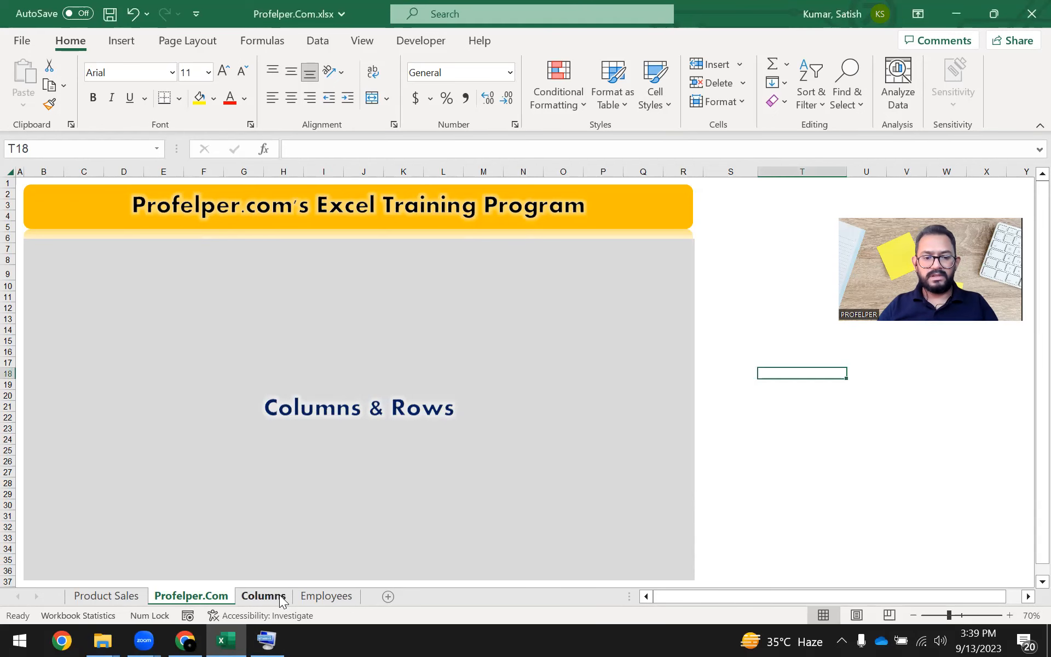
Open the Columns sheet and review the seven listed column operations, from Select Column to Autofit Column.
{"action": "left_click", "coordinate": [263, 596]}
{"action": "left_click", "coordinate": [485, 435]}
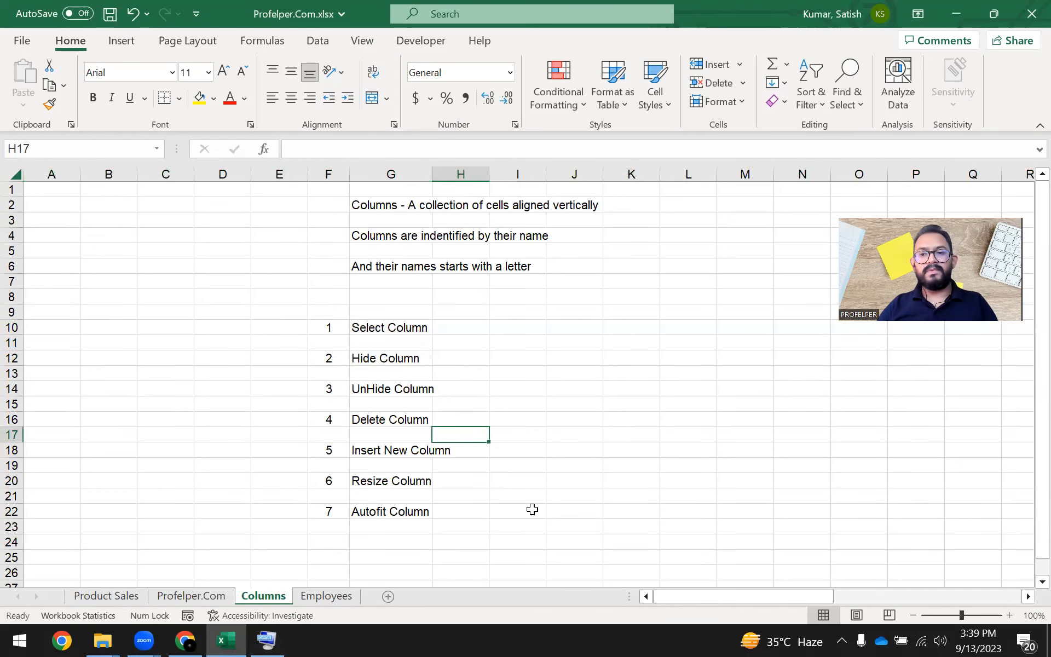
{"action": "left_click", "coordinate": [375, 327]}
{"action": "left_click", "coordinate": [410, 356]}
{"action": "left_click", "coordinate": [394, 389]}
{"action": "left_click", "coordinate": [392, 419]}
{"action": "left_click", "coordinate": [395, 446]}
{"action": "left_click", "coordinate": [395, 480]}
{"action": "left_click", "coordinate": [398, 510]}
{"action": "left_click", "coordinate": [518, 464]}
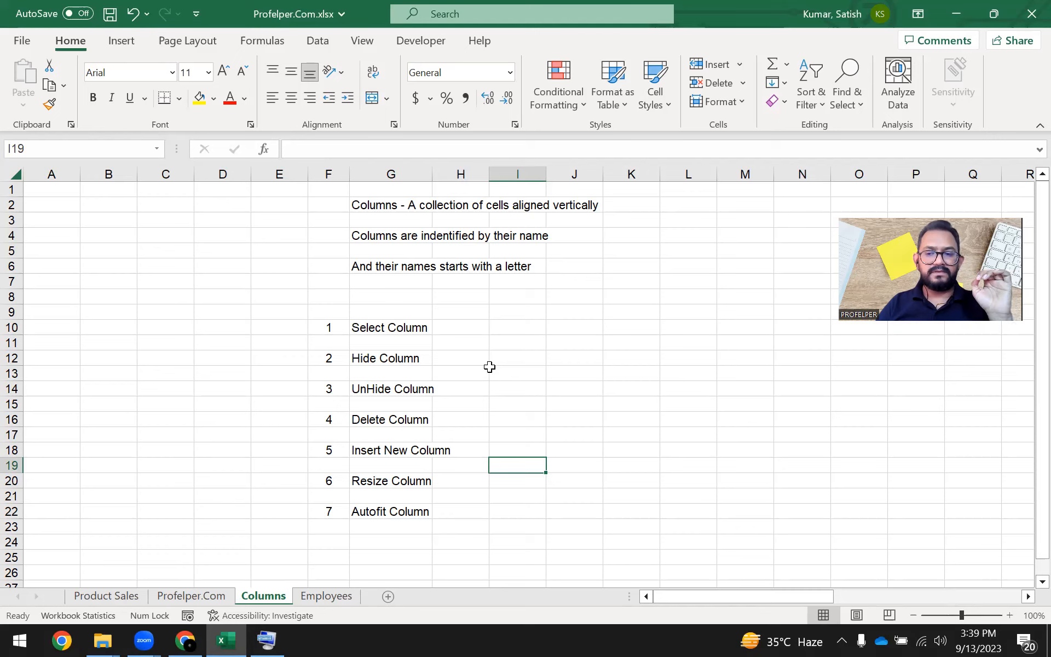
Review the column definition in cell G2 and select all of column K as an example.
{"action": "left_click", "coordinate": [376, 210]}
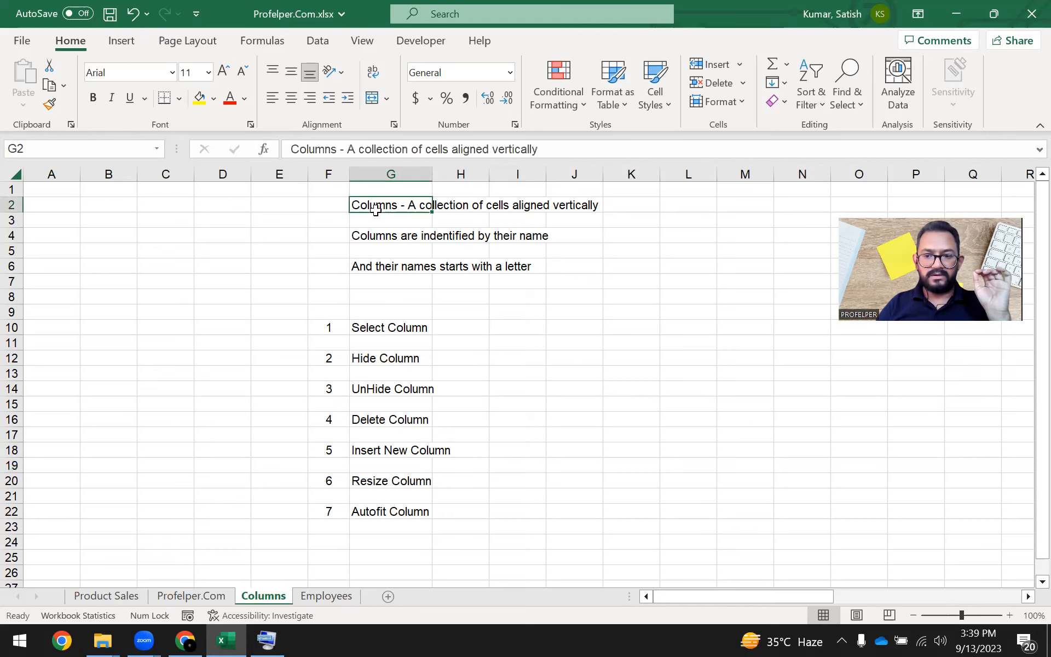
{"action": "left_click", "coordinate": [677, 388]}
{"action": "left_click", "coordinate": [633, 176]}
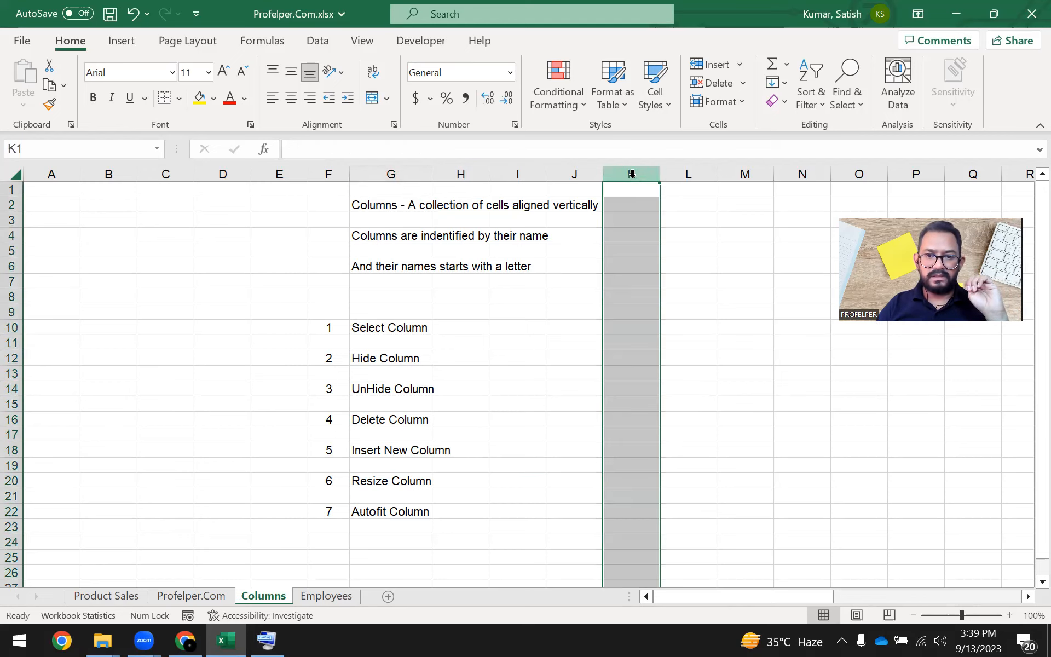
{"action": "left_click", "coordinate": [642, 260]}
Highlight several multi-column blocks of empty cells between columns K and O to examine the grid's cells.
{"action": "left_click_drag", "start_coordinate": [659, 317], "coordinate": [859, 476]}
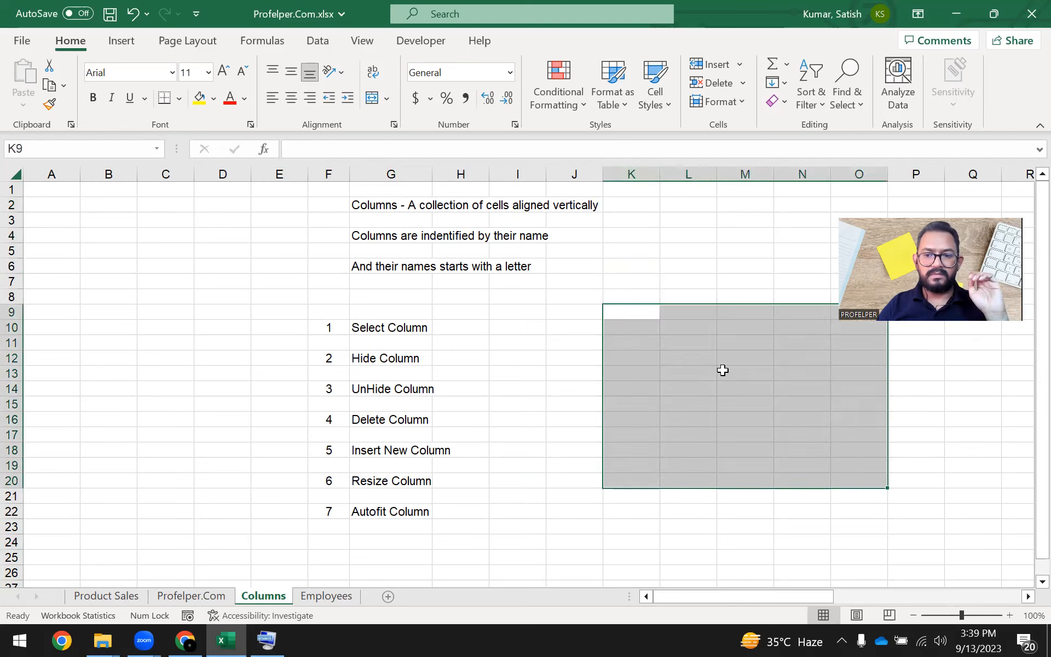
{"action": "left_click", "coordinate": [707, 285]}
{"action": "left_click_drag", "start_coordinate": [663, 248], "coordinate": [869, 420]}
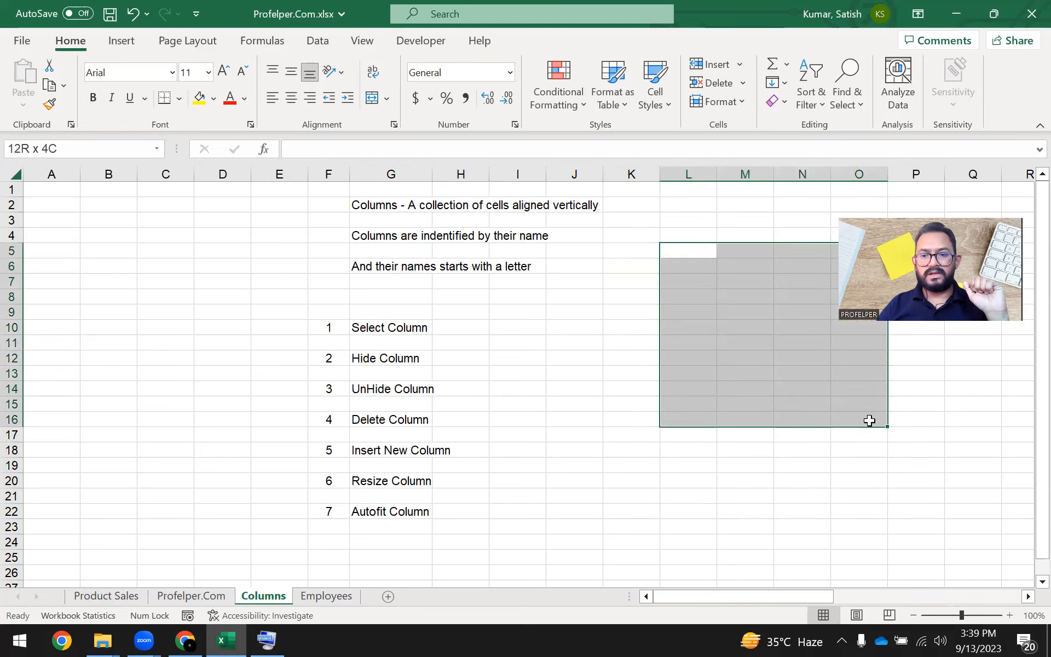
{"action": "left_click", "coordinate": [682, 377]}
{"action": "left_click_drag", "start_coordinate": [636, 293], "coordinate": [849, 445]}
{"action": "left_click", "coordinate": [724, 411]}
Select the whole of column K again to examine its vertically aligned cells.
{"action": "left_click", "coordinate": [636, 173]}
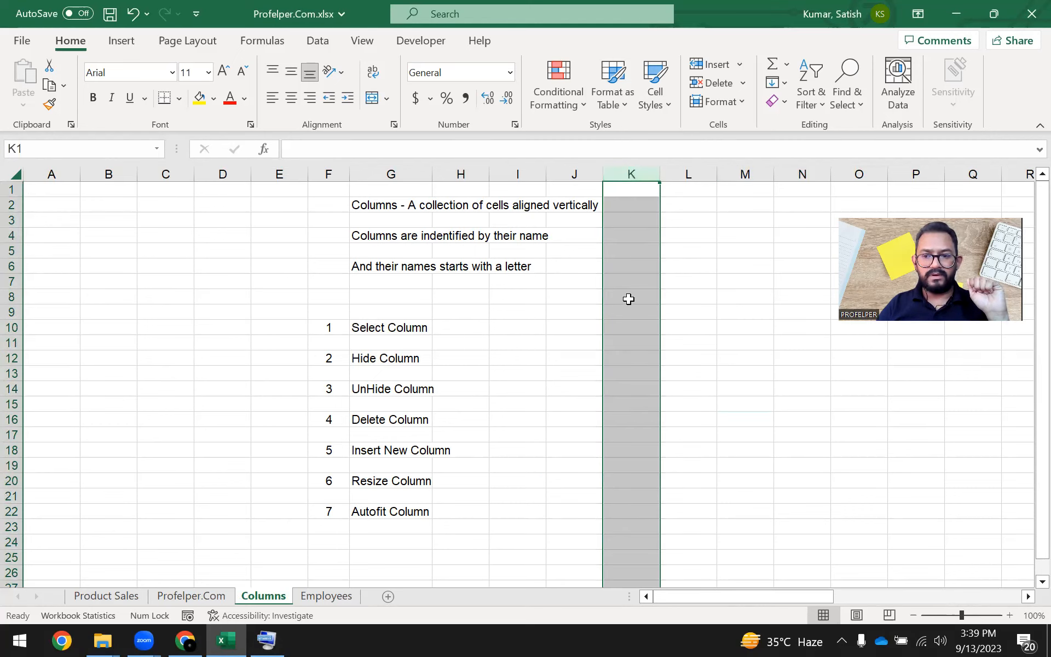
{"action": "left_click", "coordinate": [632, 267]}
{"action": "left_click", "coordinate": [634, 174]}
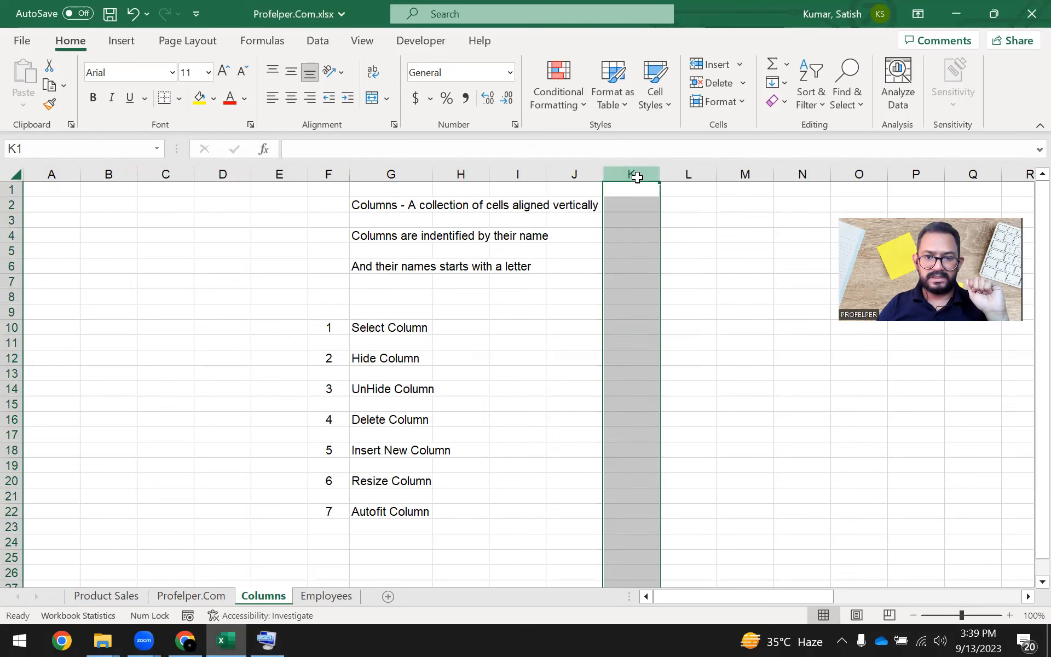
{"action": "left_click", "coordinate": [630, 237]}
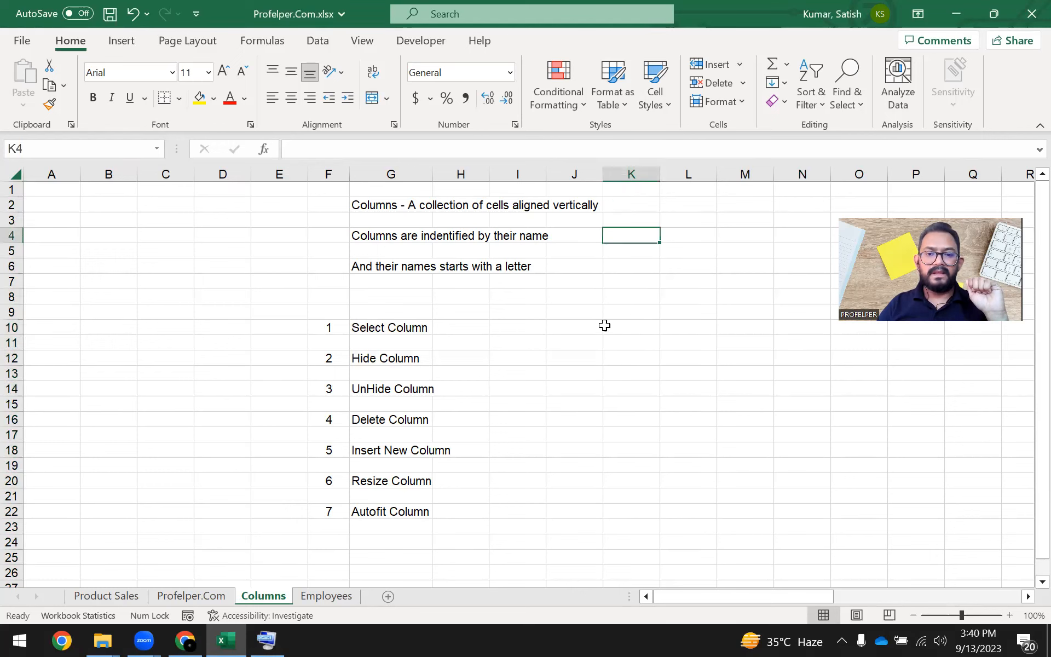
Review the naming statement in cell G4 and examine the column letters, selecting columns L, M, D and C individually.
{"action": "left_click", "coordinate": [406, 241]}
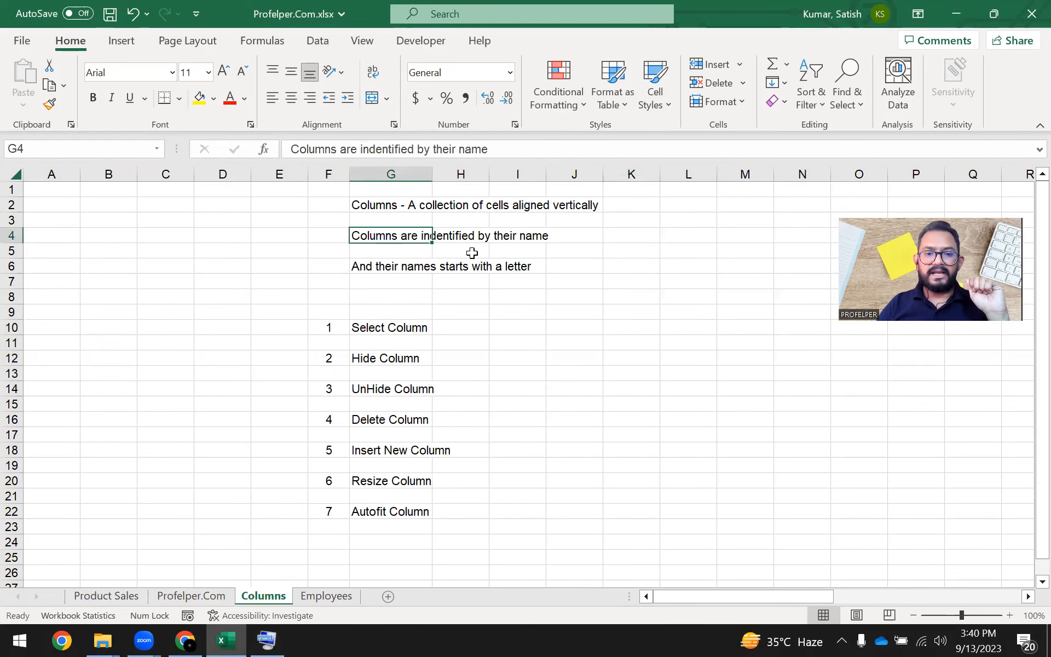
{"action": "left_click_drag", "start_coordinate": [51, 174], "coordinate": [744, 183]}
{"action": "left_click", "coordinate": [685, 173]}
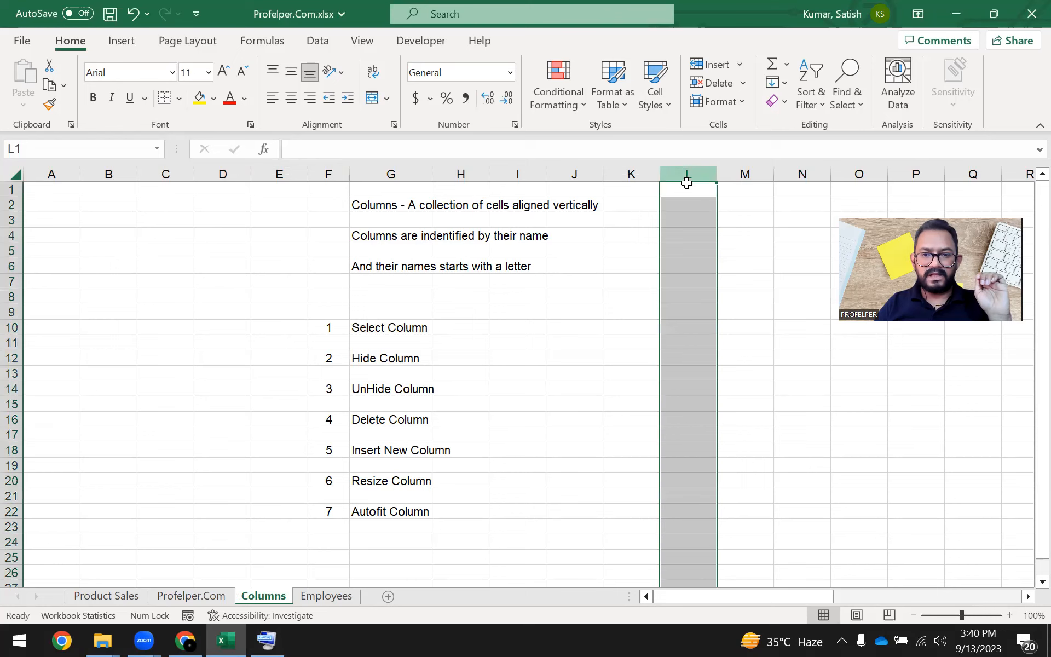
{"action": "left_click", "coordinate": [761, 174]}
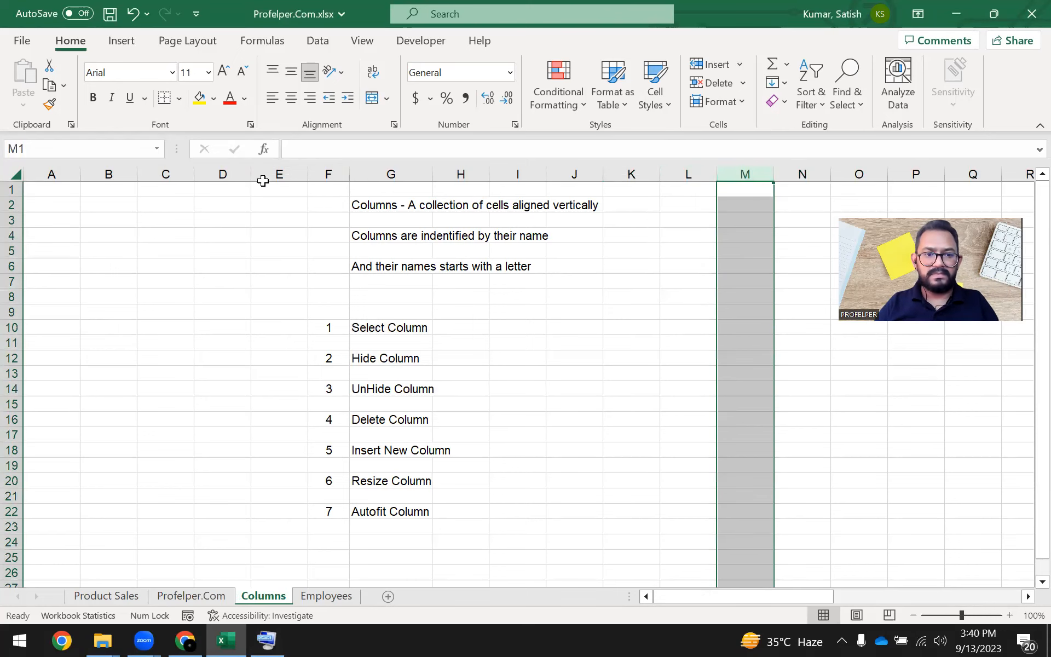
{"action": "left_click", "coordinate": [219, 173]}
{"action": "left_click", "coordinate": [155, 168]}
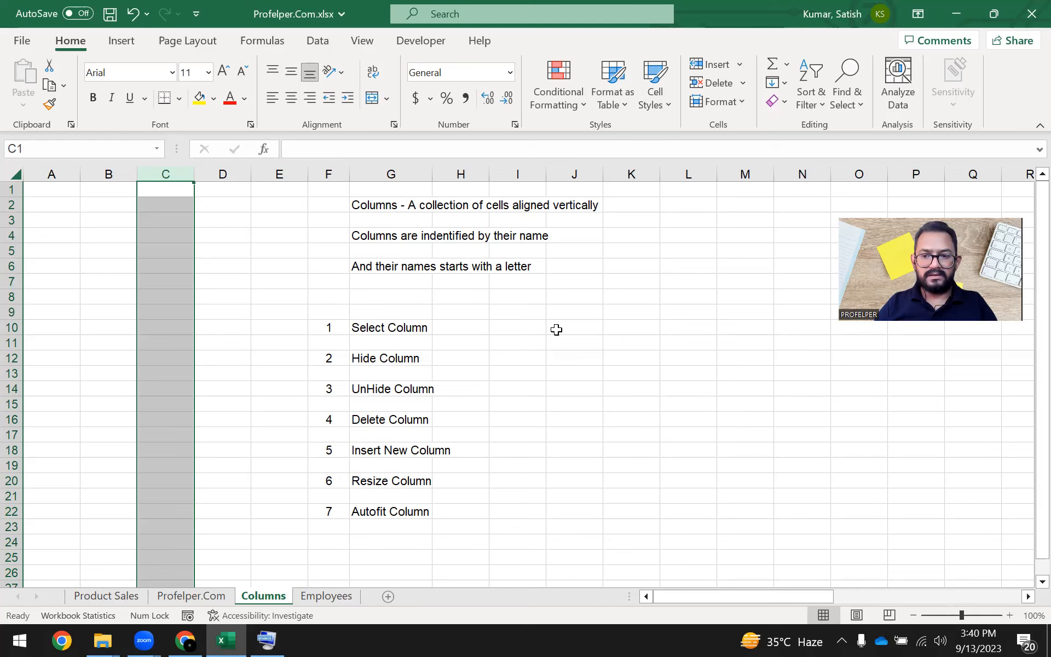
Select columns A, C, F and J one after another to examine their single-letter names.
{"action": "left_click", "coordinate": [181, 266]}
{"action": "left_click", "coordinate": [48, 173]}
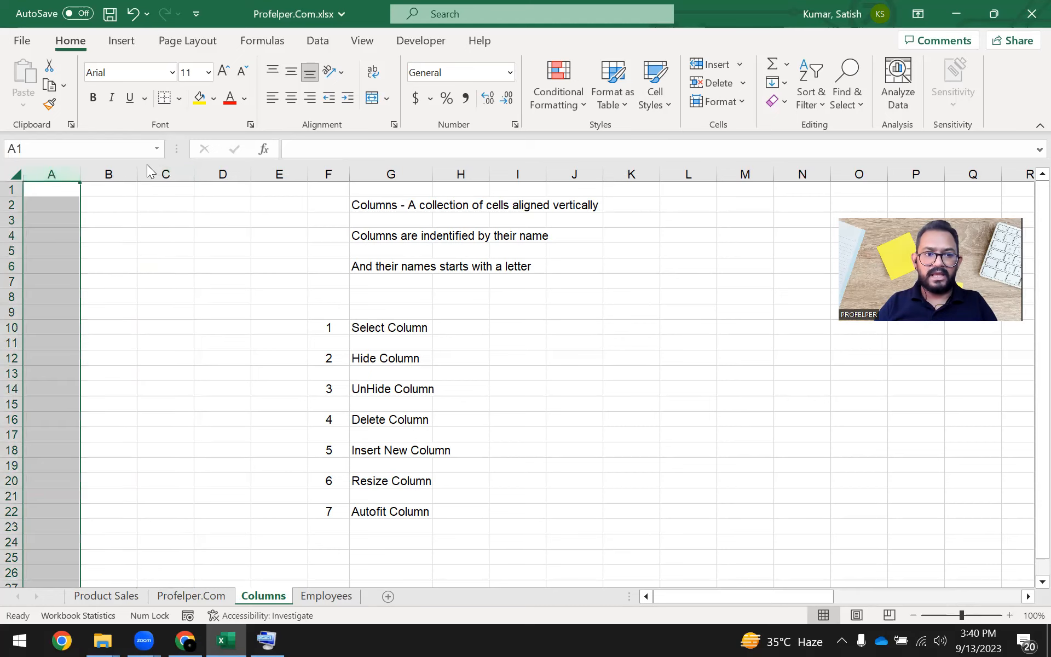
{"action": "left_click", "coordinate": [166, 174]}
{"action": "left_click", "coordinate": [253, 185]}
{"action": "left_click", "coordinate": [323, 174]}
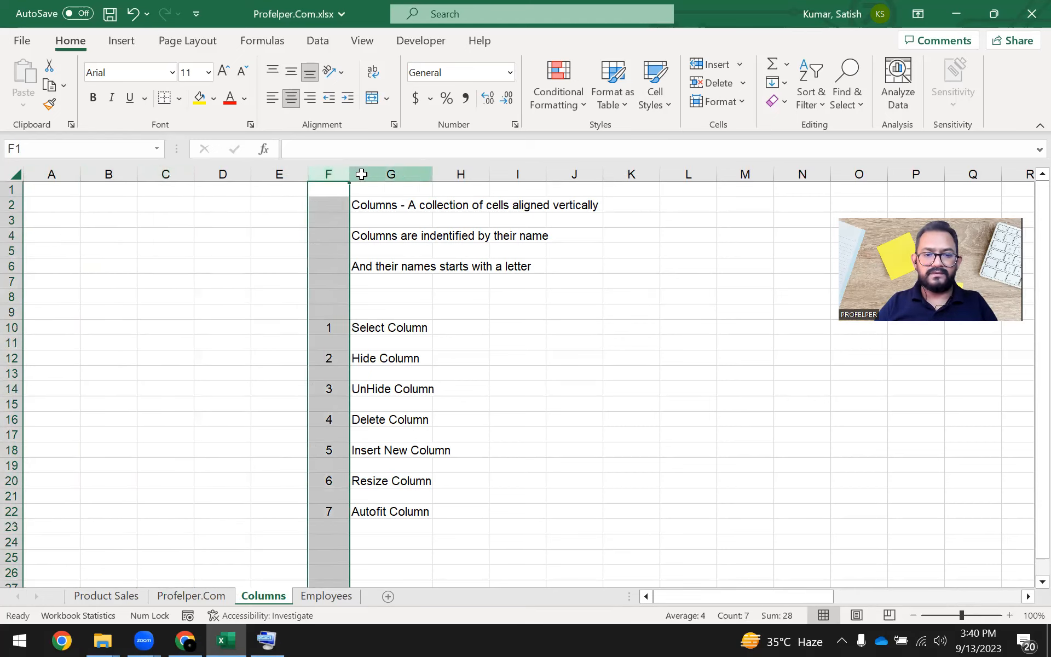
{"action": "left_click", "coordinate": [578, 173]}
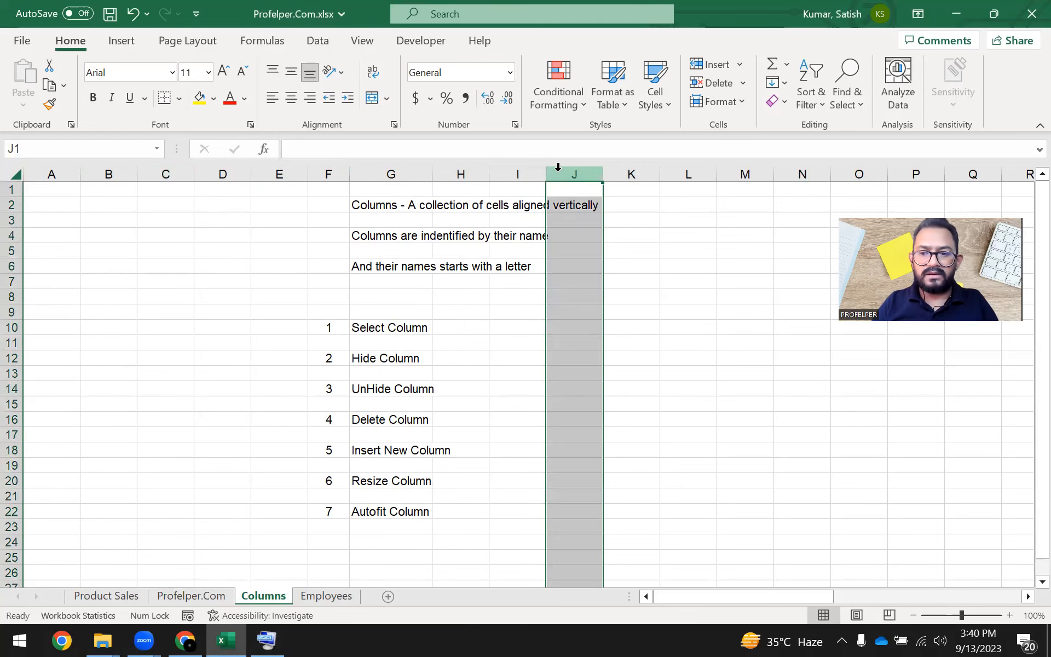
{"action": "left_click", "coordinate": [700, 436]}
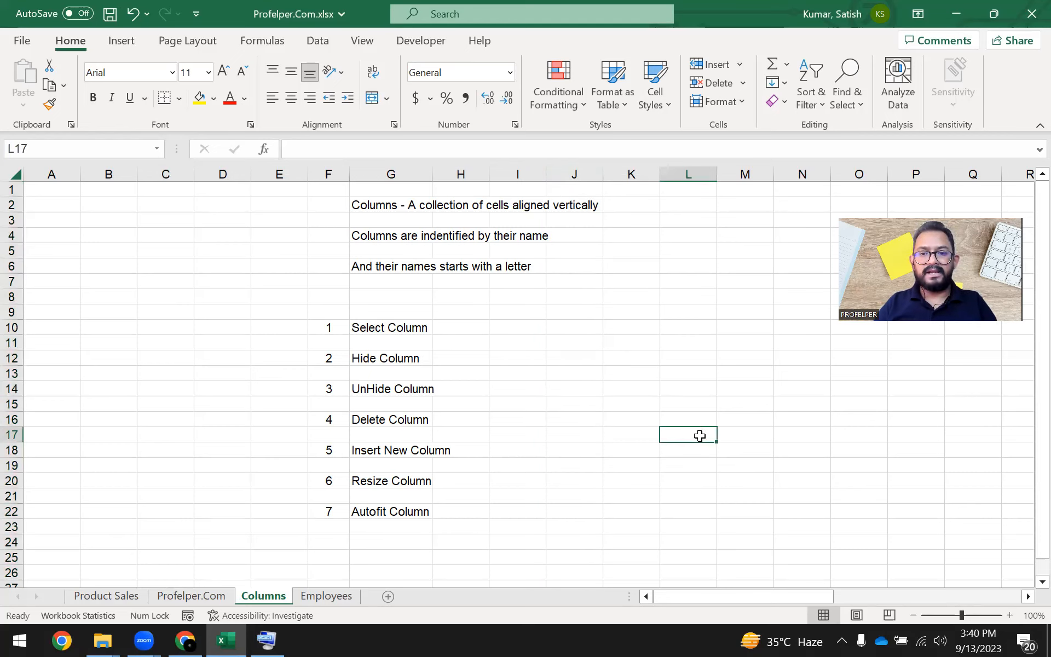
Enter an uppercase Z in cell K14.
{"action": "left_click", "coordinate": [637, 387]}
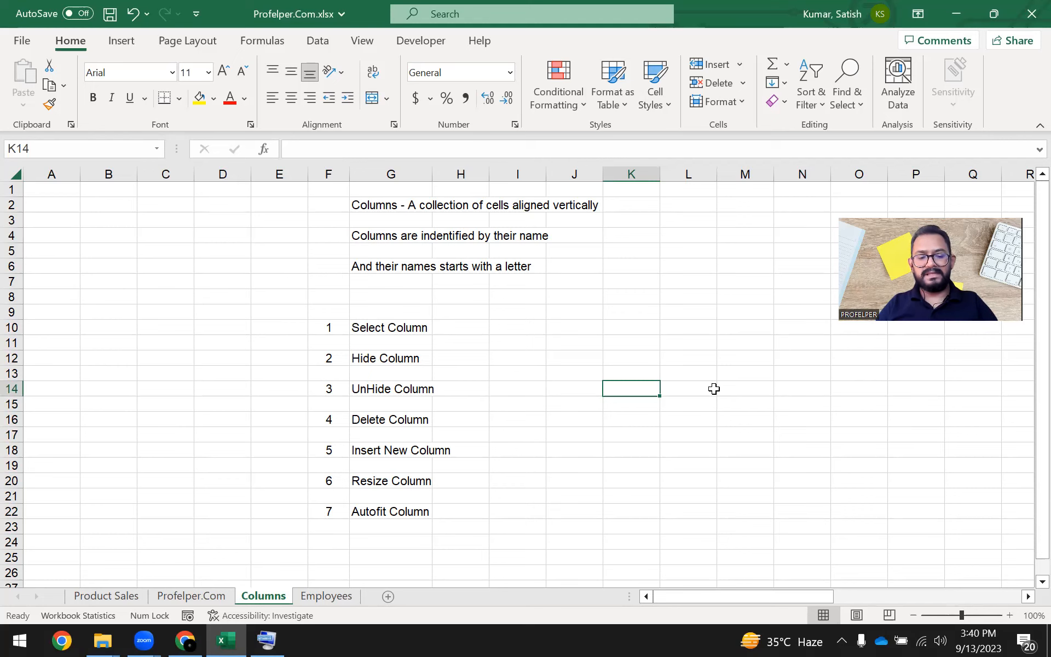
{"action": "type", "text": "z"}
{"action": "left_click", "coordinate": [682, 435]}
{"action": "left_click", "coordinate": [630, 387]}
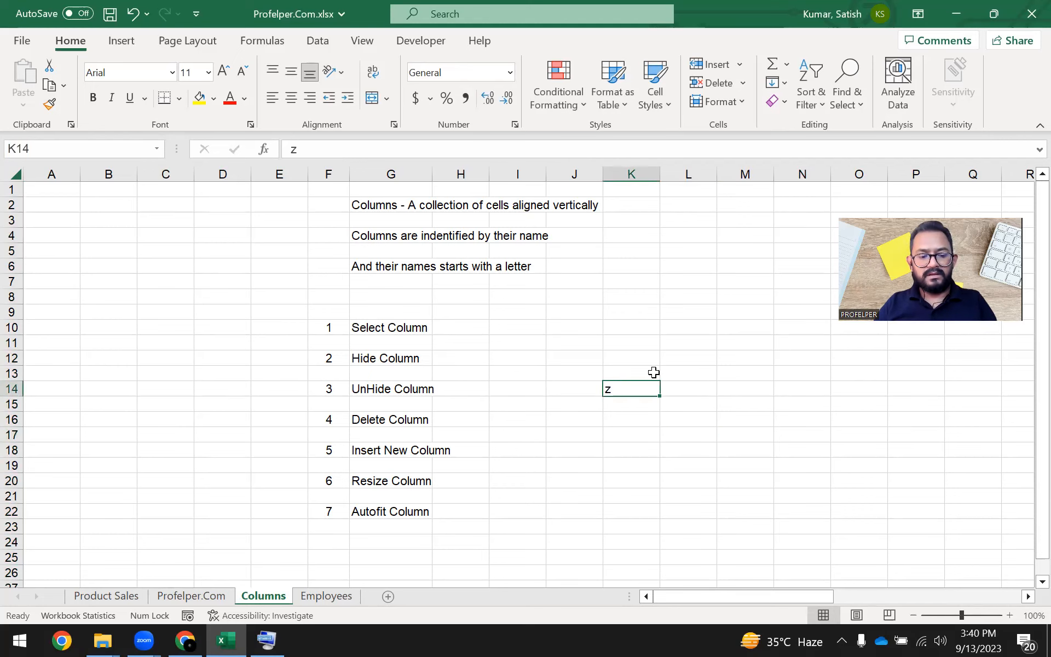
{"action": "key", "text": "Caps_Lock"}
{"action": "type", "text": "Z"}
{"action": "left_click", "coordinate": [647, 450]}
{"action": "left_click", "coordinate": [634, 386]}
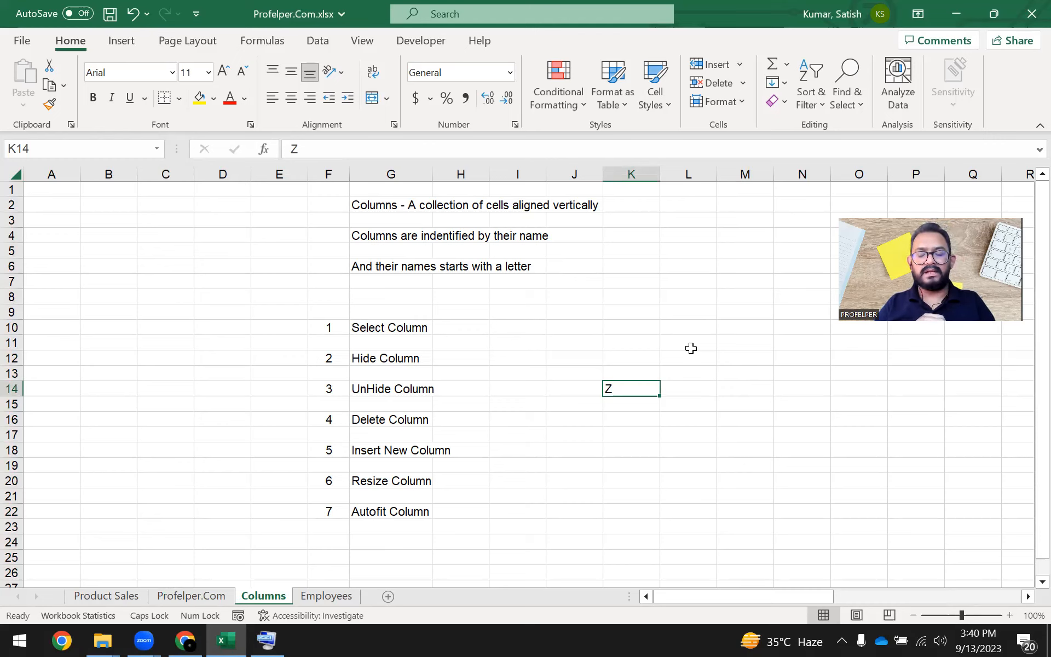
Enter AA in cell L14, beside the Z.
{"action": "key", "text": "Return"}
{"action": "key", "text": "Up"}
{"action": "key", "text": "Right"}
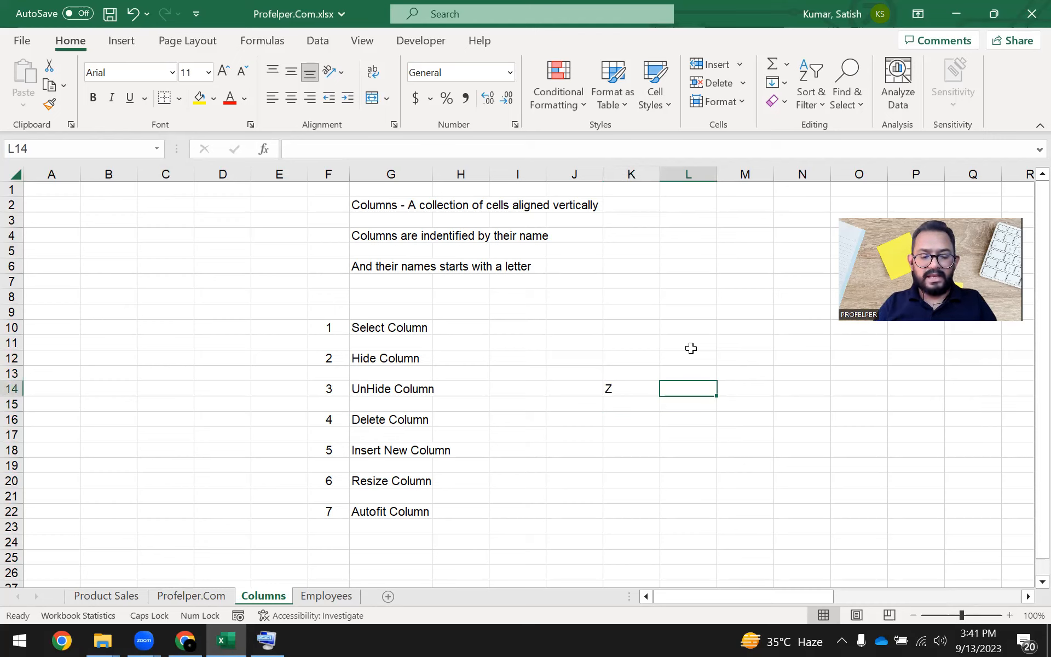
{"action": "type", "text": "AA"}
{"action": "key", "text": "Return"}
{"action": "key", "text": "Up"}
{"action": "key", "text": "Right"}
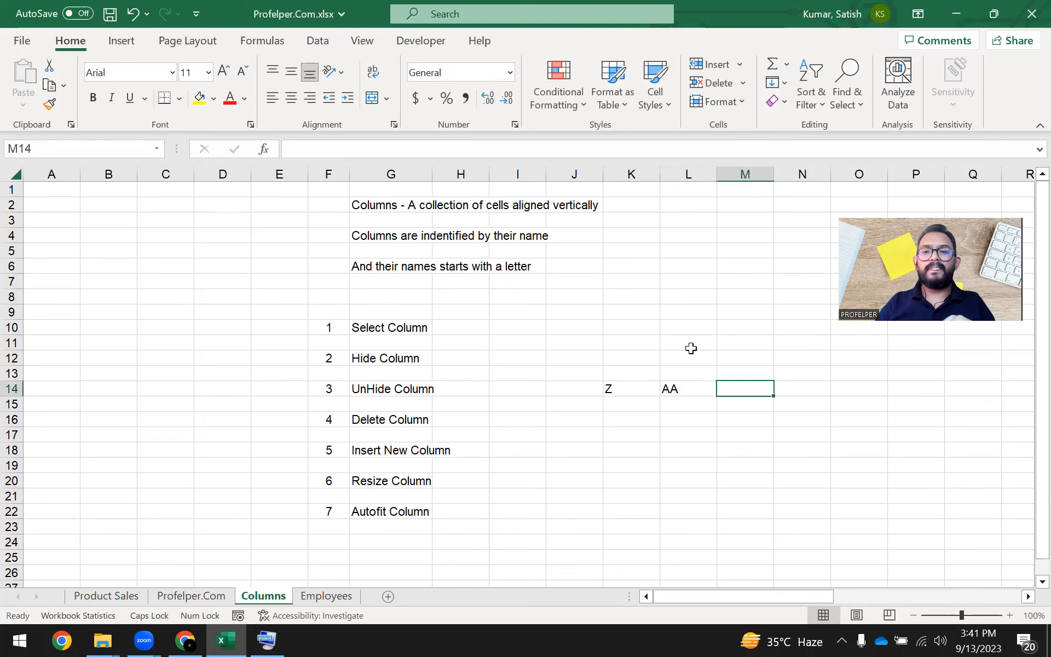
Continue the column-name series with AB in cell M14 and AC in cell N14.
{"action": "key", "text": "Left"}
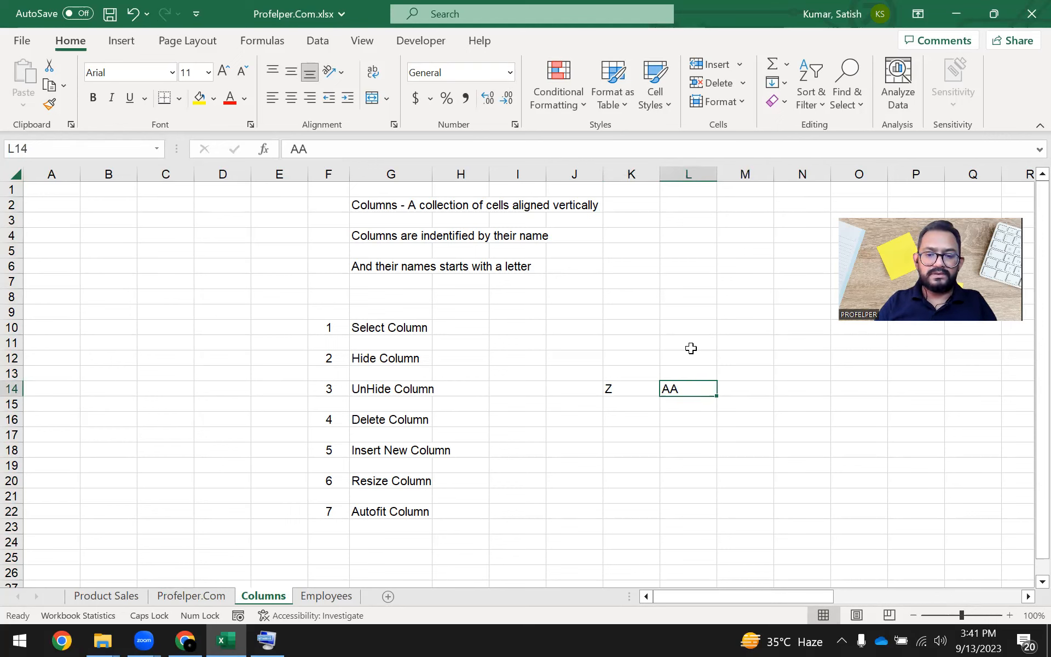
{"action": "key", "text": "Right"}
{"action": "type", "text": "AB"}
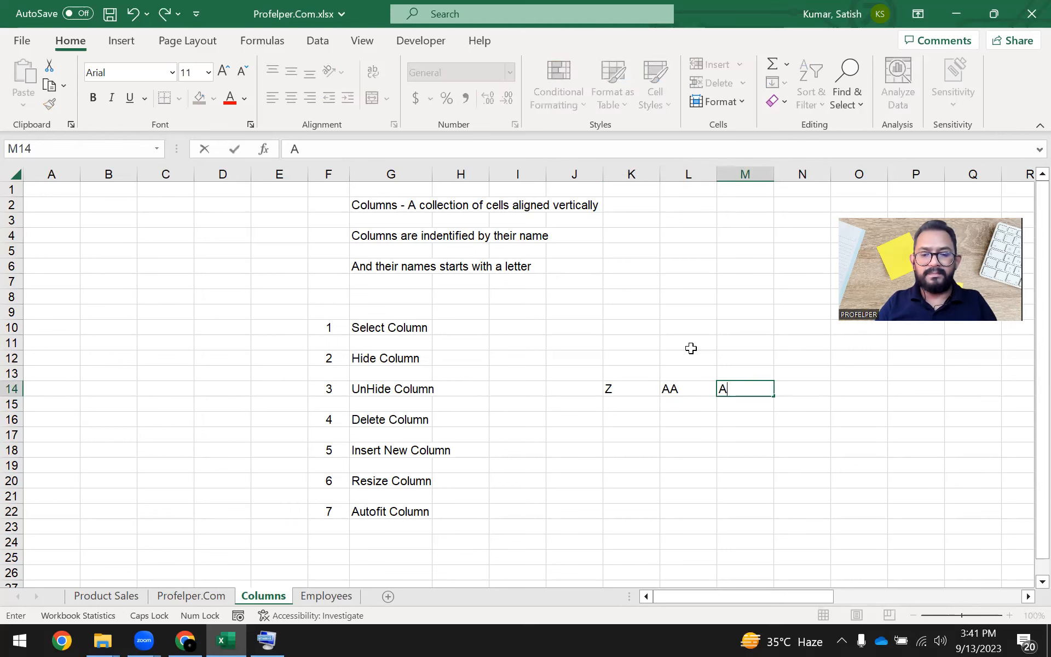
{"action": "key", "text": "Return"}
{"action": "key", "text": "Right"}
{"action": "key", "text": "Up"}
{"action": "type", "text": "AC"}
{"action": "key", "text": "Return"}
{"action": "key", "text": "Right"}
{"action": "key", "text": "Up"}
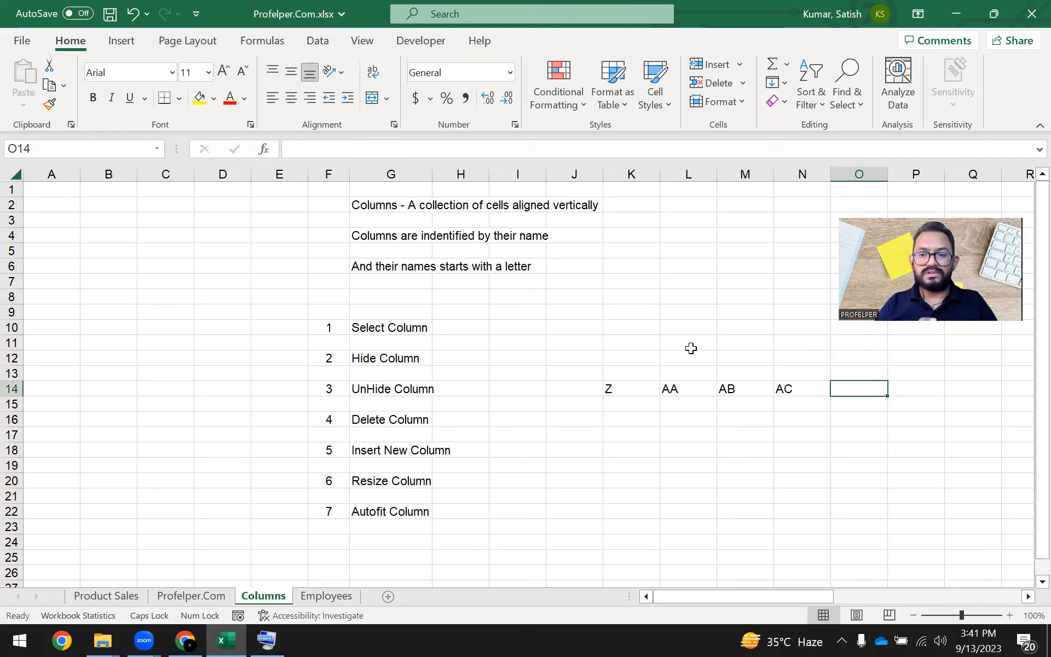
Enter the note "Total columns in single worksheets are 16384" in cell L8.
{"action": "key", "text": "Left"}
{"action": "key", "text": "Left"}
{"action": "key", "text": "Up"}
{"action": "key", "text": "Up"}
{"action": "key", "text": "Up"}
{"action": "key", "text": "Up"}
{"action": "key", "text": "Up"}
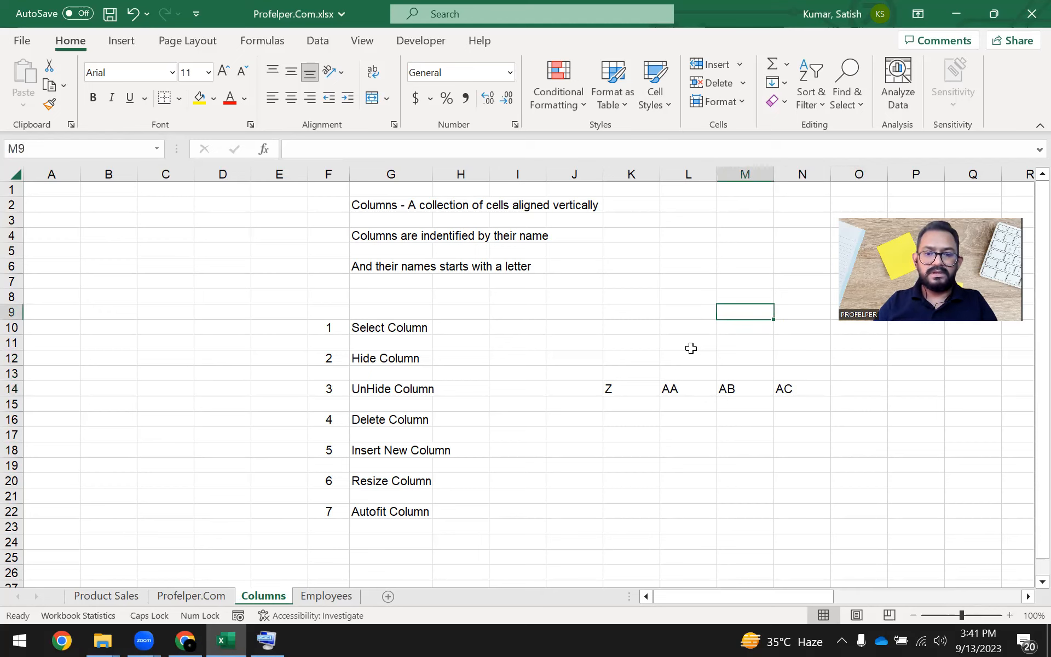
{"action": "key", "text": "Left"}
{"action": "key", "text": "Up"}
{"action": "type", "text": "Tot"}
{"action": "key", "text": "BackSpace"}
{"action": "type", "text": "tal columns in single worksheets"}
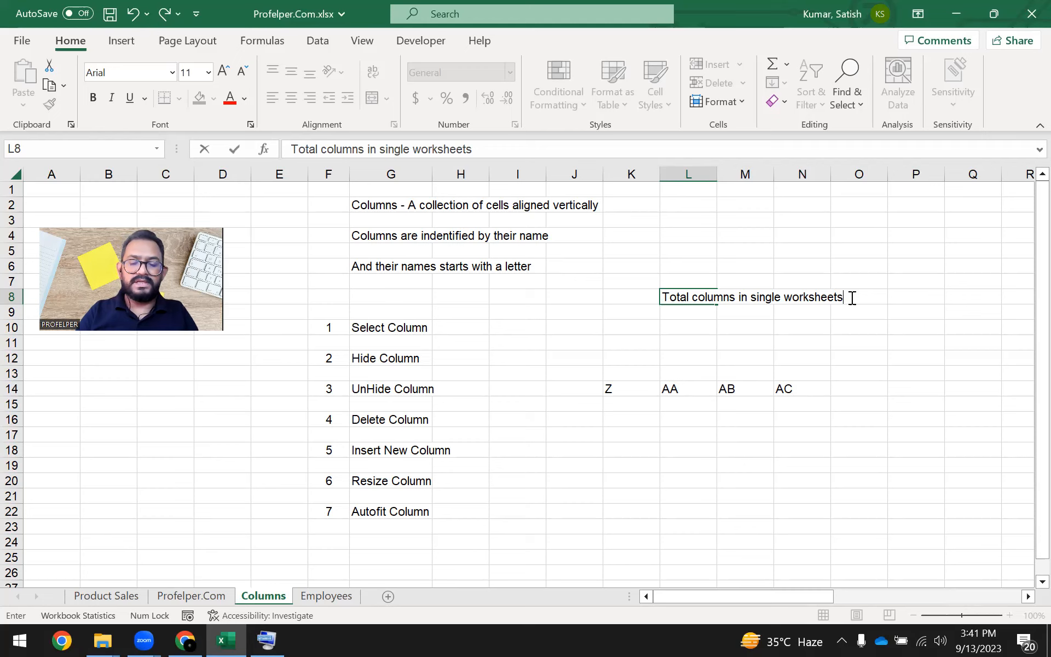
{"action": "type", "text": "are 1638"}
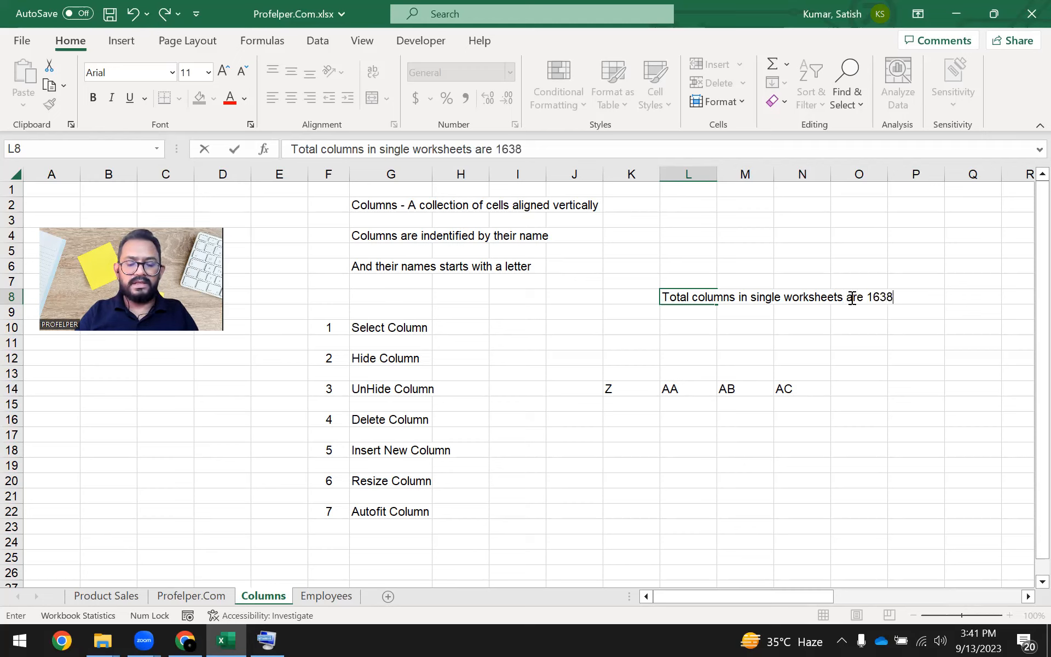
{"action": "type", "text": "4"}
{"action": "key", "text": "Return"}
{"action": "key", "text": "Down"}
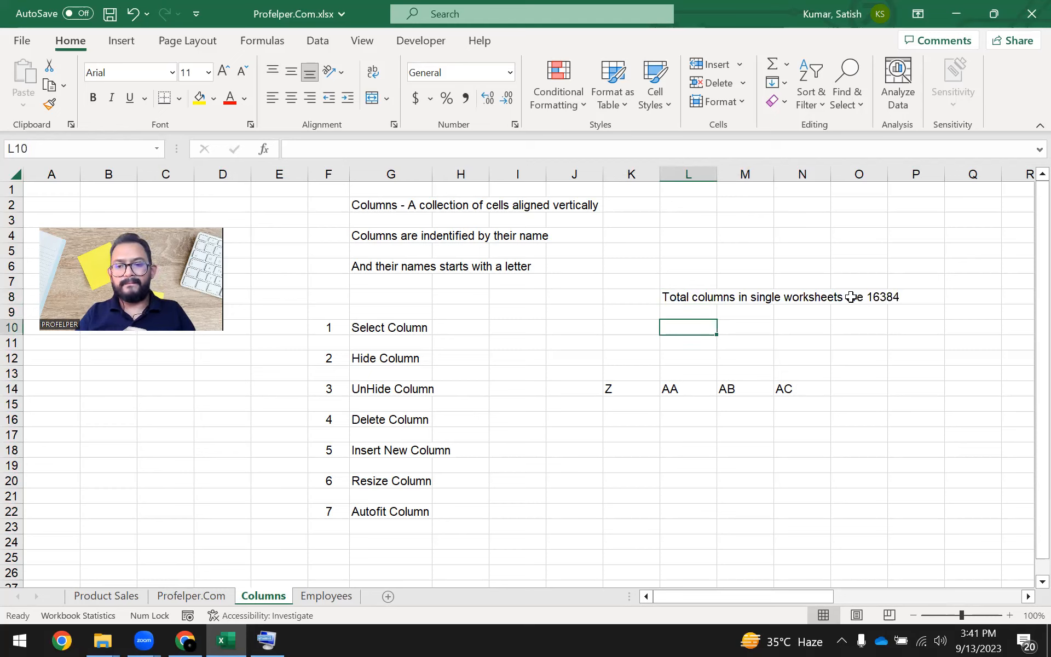
{"action": "left_click", "coordinate": [890, 311]}
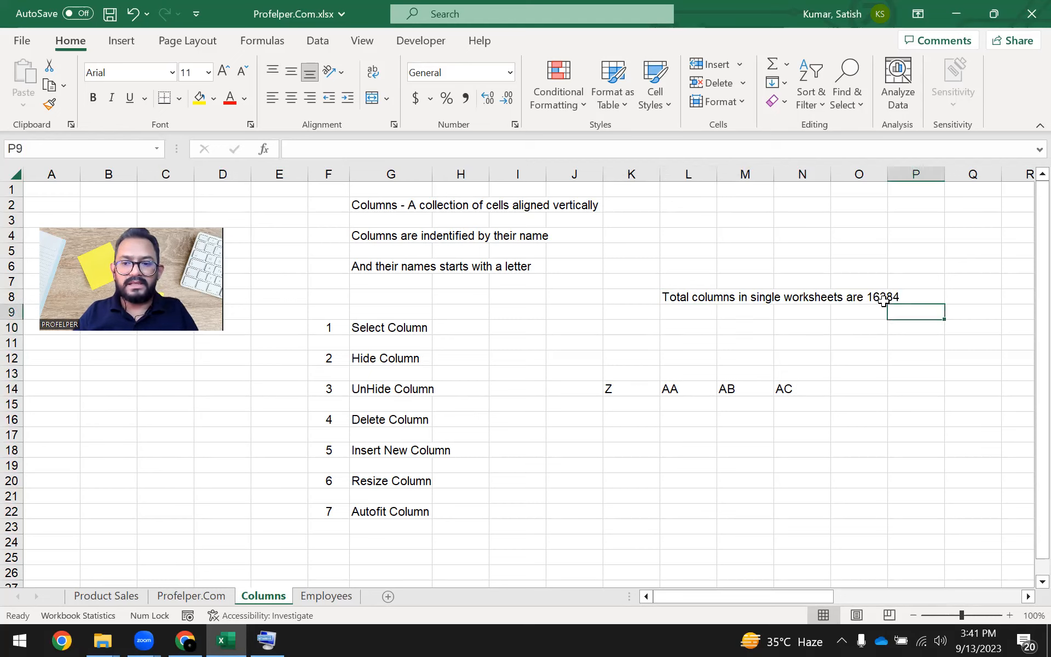
{"action": "left_click", "coordinate": [884, 300]}
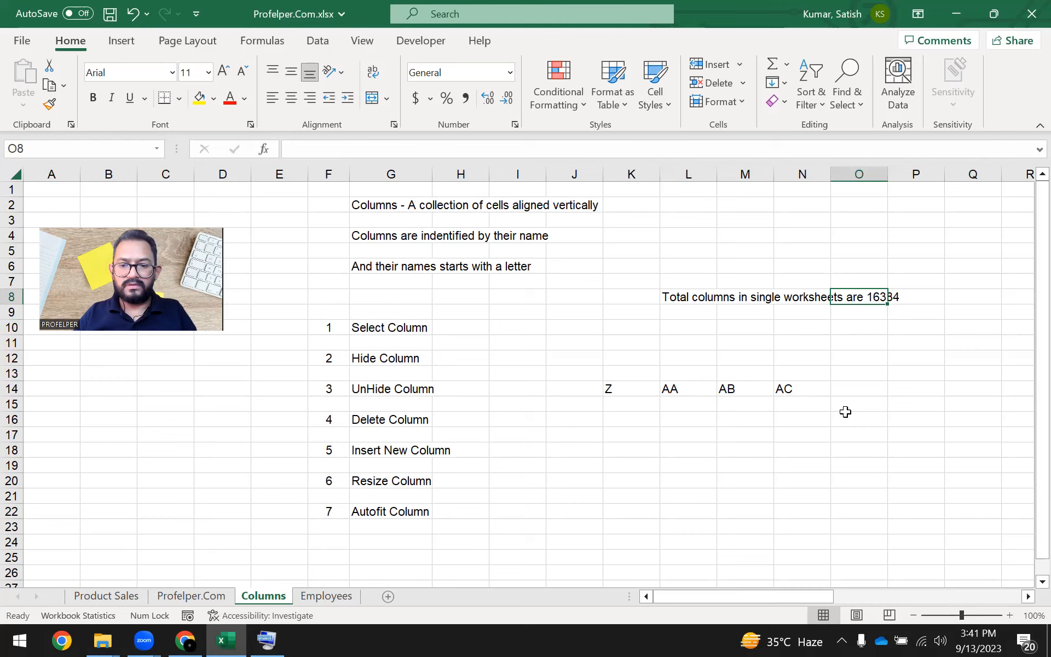
Enter the label "Name of the first column" in cell K17 and its answer A in cell K18.
{"action": "left_click", "coordinate": [597, 389]}
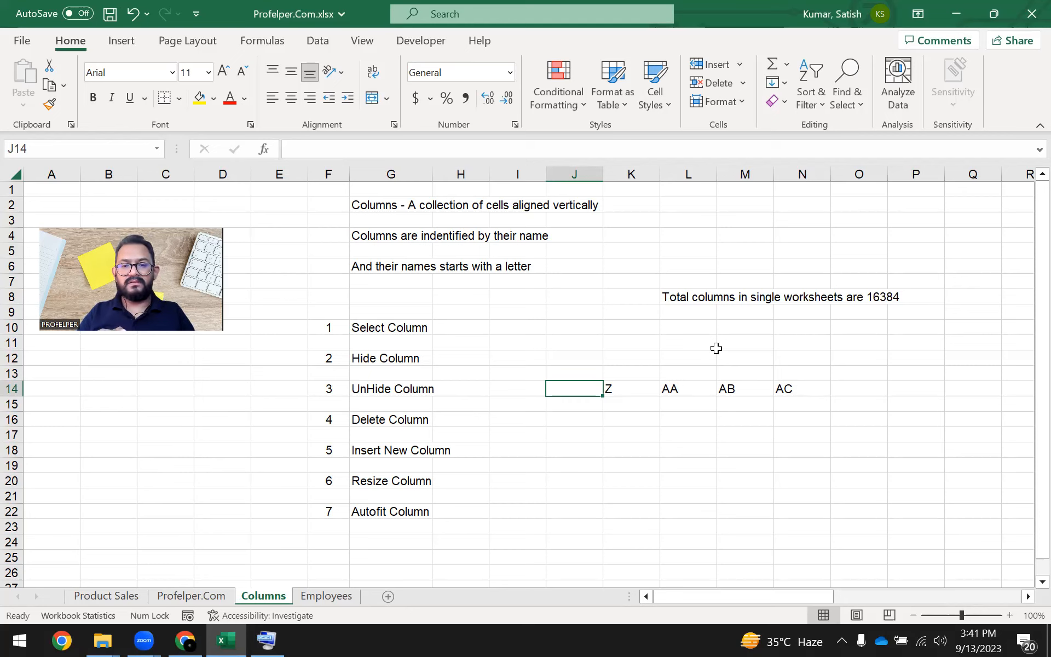
{"action": "key", "text": "Right"}
{"action": "key", "text": "Down"}
{"action": "key", "text": "Down"}
{"action": "key", "text": "Down"}
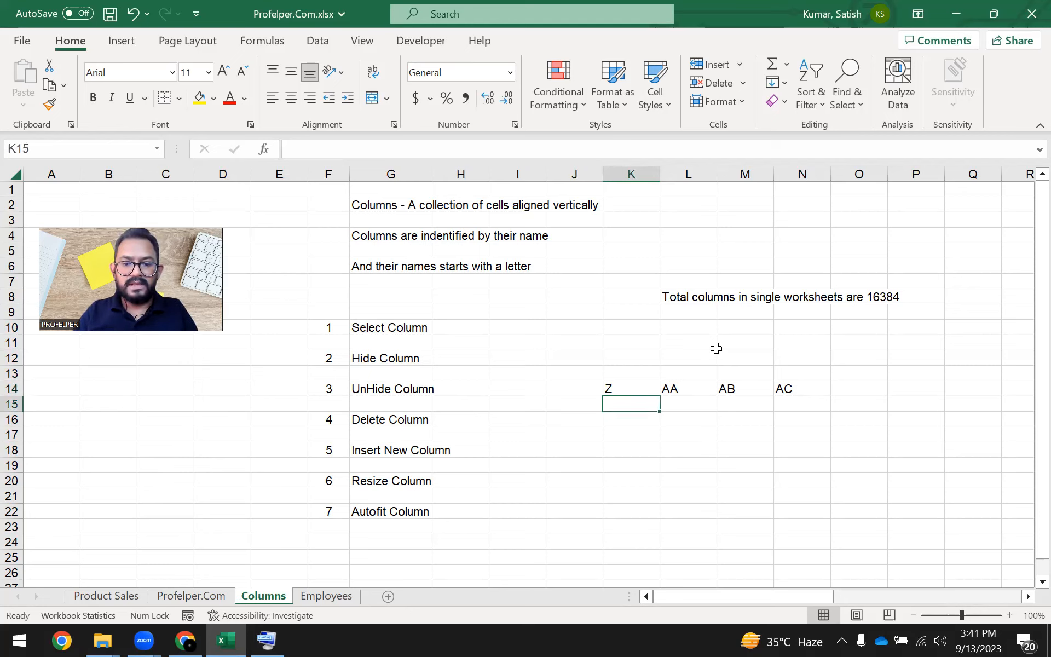
{"action": "type", "text": "fir"}
{"action": "key", "text": "BackSpace"}
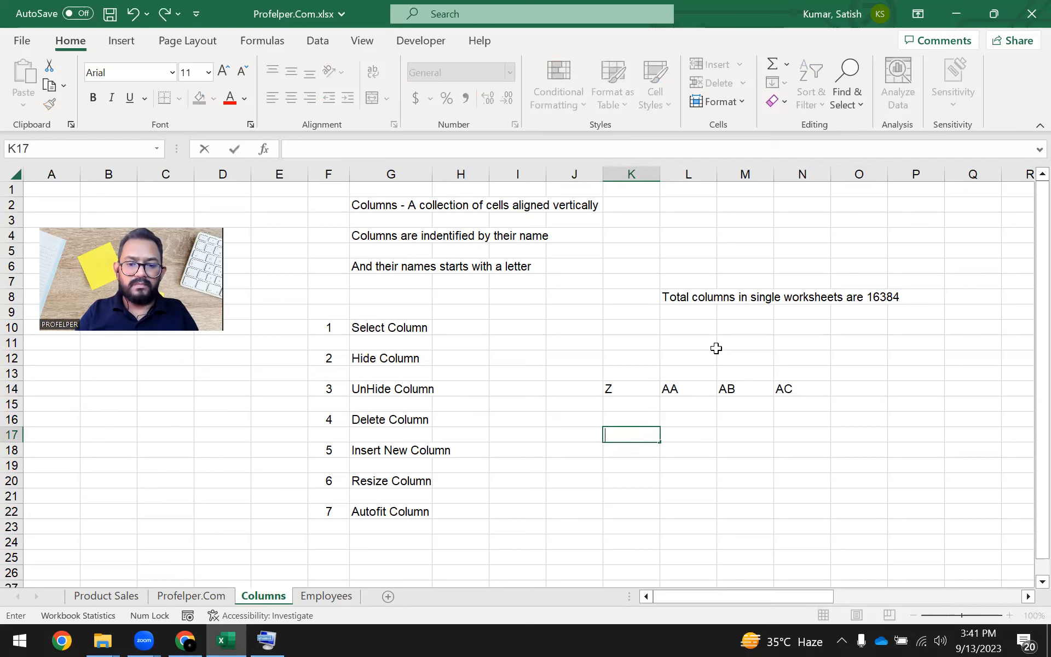
{"action": "type", "text": "Name of the "}
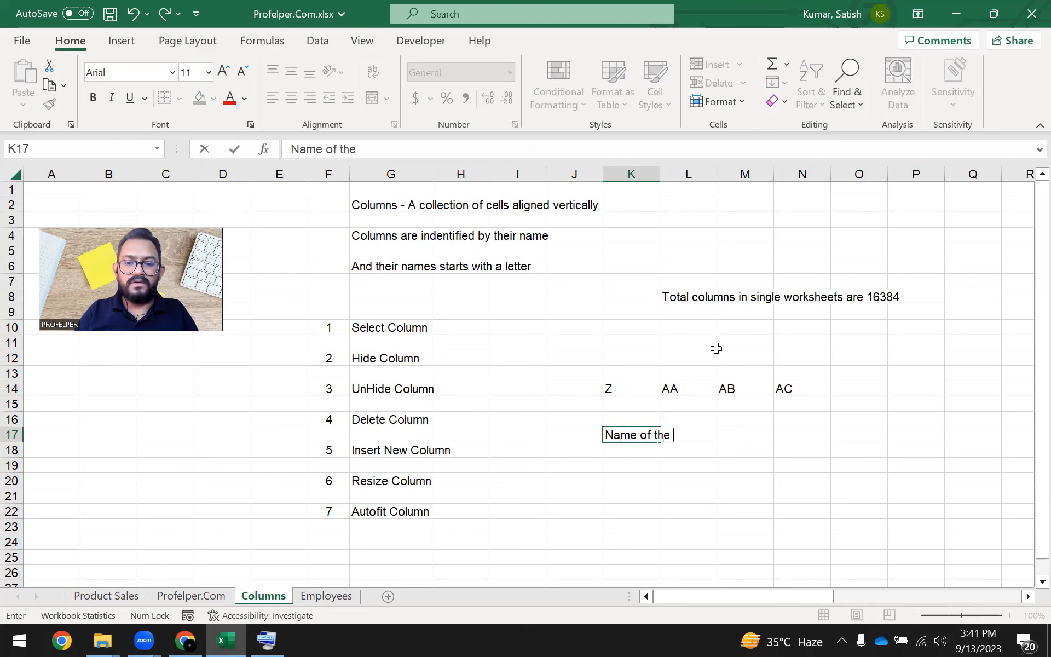
{"action": "type", "text": "first column"}
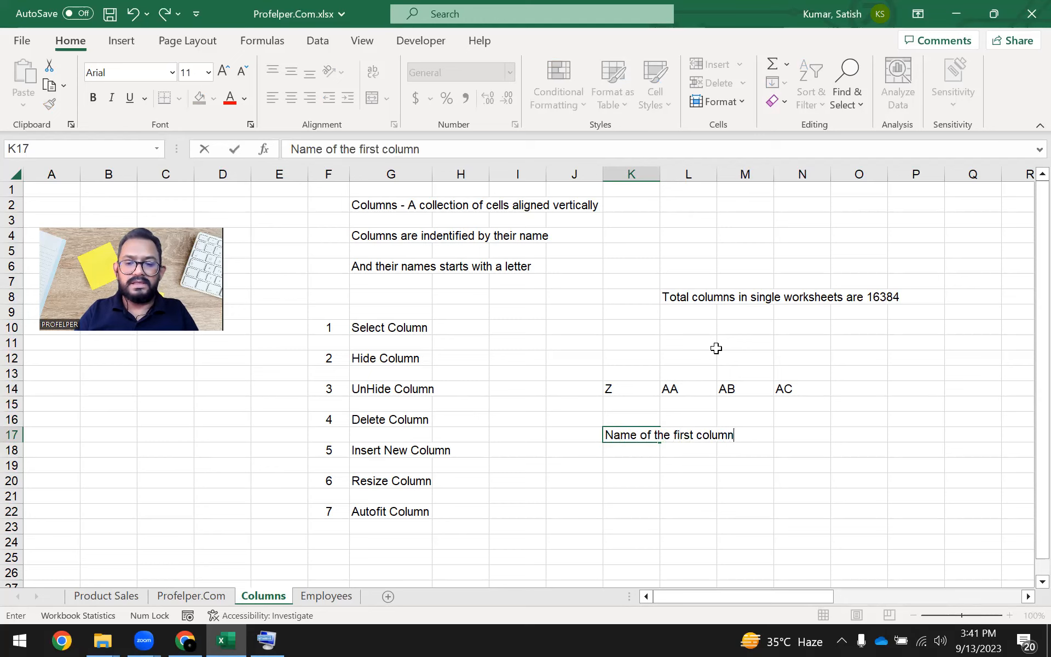
{"action": "key", "text": "Return"}
{"action": "type", "text": "A"}
{"action": "key", "text": "Up"}
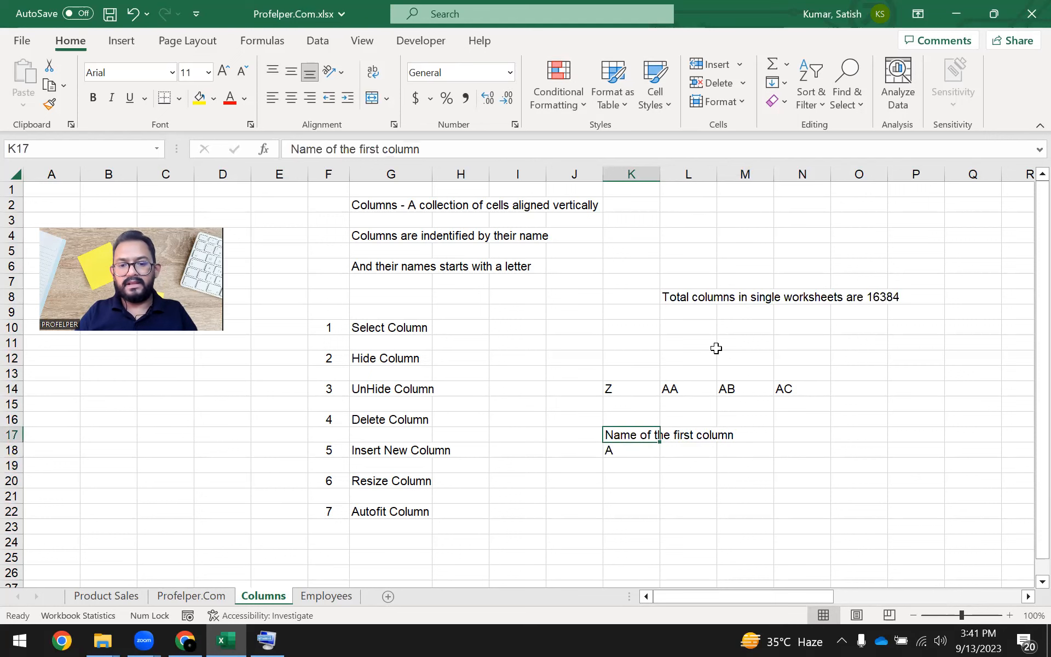
Enter the label "Name of the last column" in cell N17.
{"action": "key", "text": "Right"}
{"action": "key", "text": "Right"}
{"action": "key", "text": "Right"}
{"action": "type", "text": "La"}
{"action": "key", "text": "BackSpace"}
{"action": "key", "text": "BackSpace"}
{"action": "type", "text": "Name of the last column"}
{"action": "key", "text": "Return"}
{"action": "key", "text": "Up"}
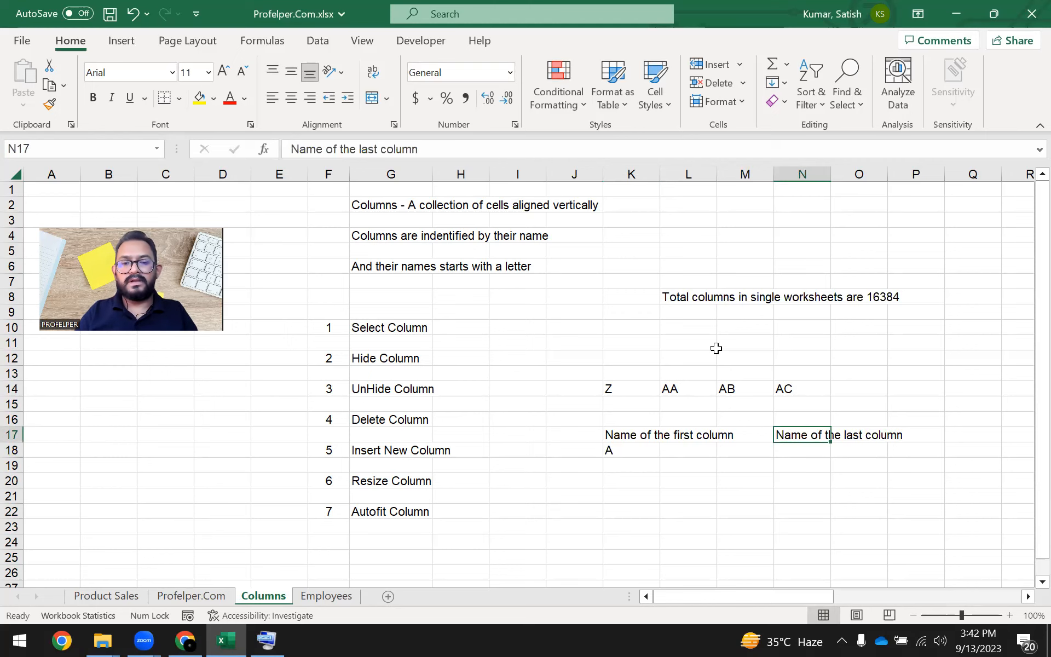
Enter the last column's name, XFD, in uppercase in cell N18 below its label.
{"action": "key", "text": "Down"}
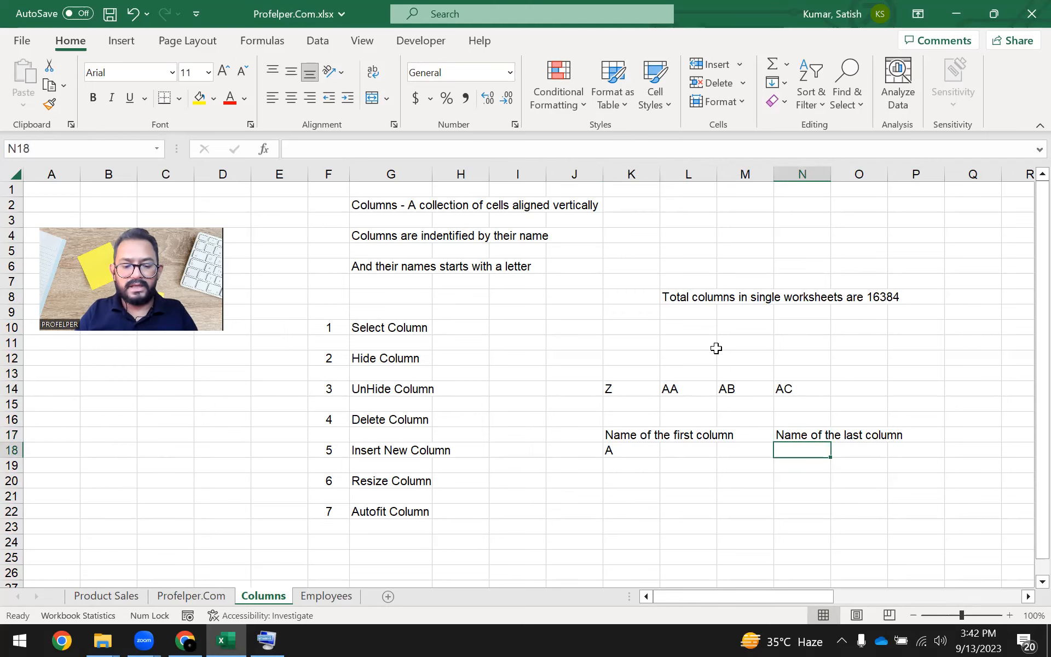
{"action": "type", "text": "xfd"}
{"action": "key", "text": "Return"}
{"action": "key", "text": "Up"}
{"action": "key", "text": "Caps_Lock"}
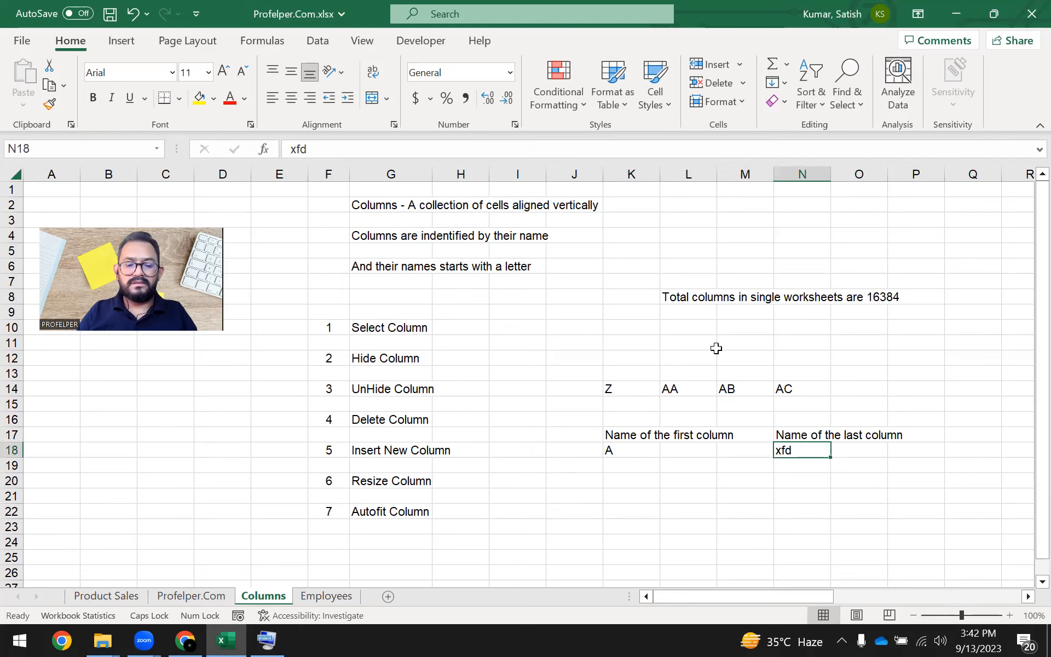
{"action": "type", "text": "XFD"}
{"action": "key", "text": "ctrl+Return"}
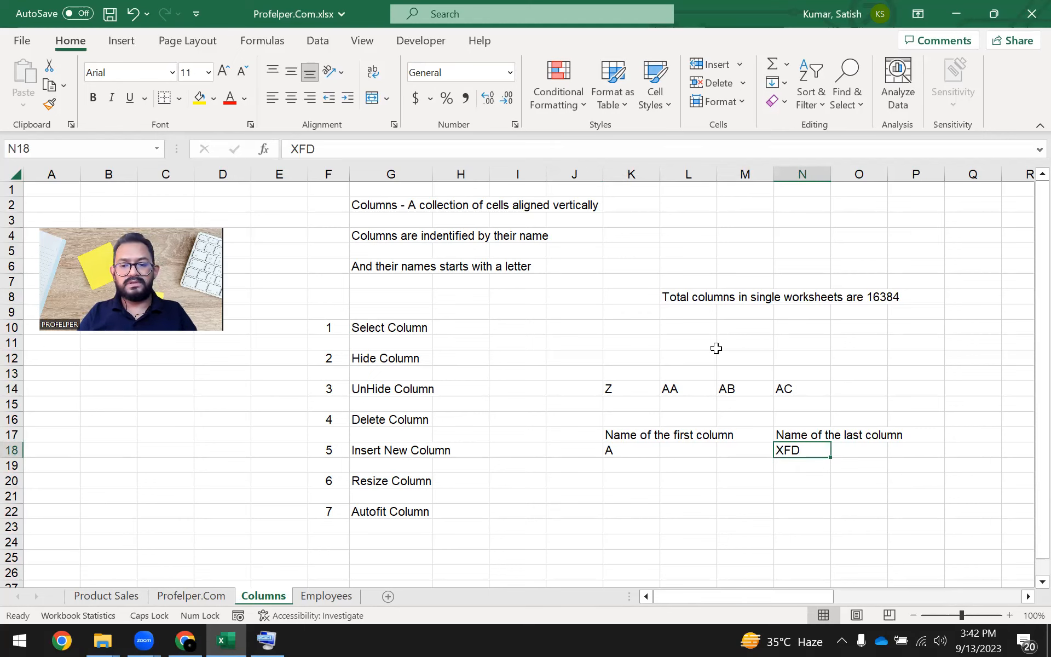
Go to the worksheet's last column, examine its enlarged heading, and return to the notes at normal zoom.
{"action": "key", "text": "ctrl+Right"}
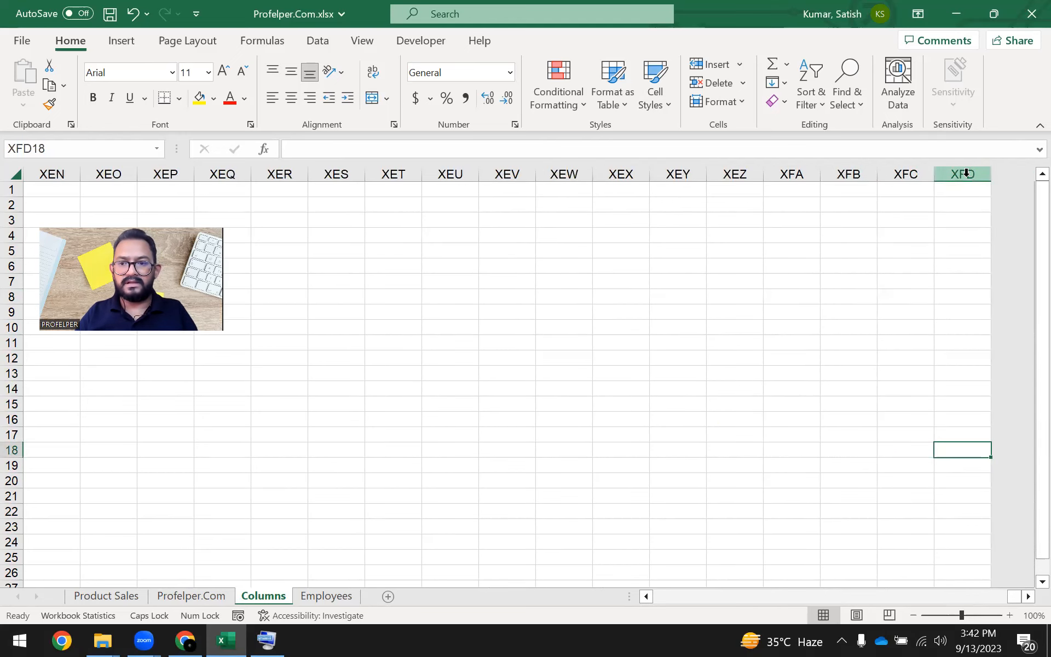
{"action": "scroll", "coordinate": [958, 302], "scroll_direction": "up", "scroll_amount": 2}
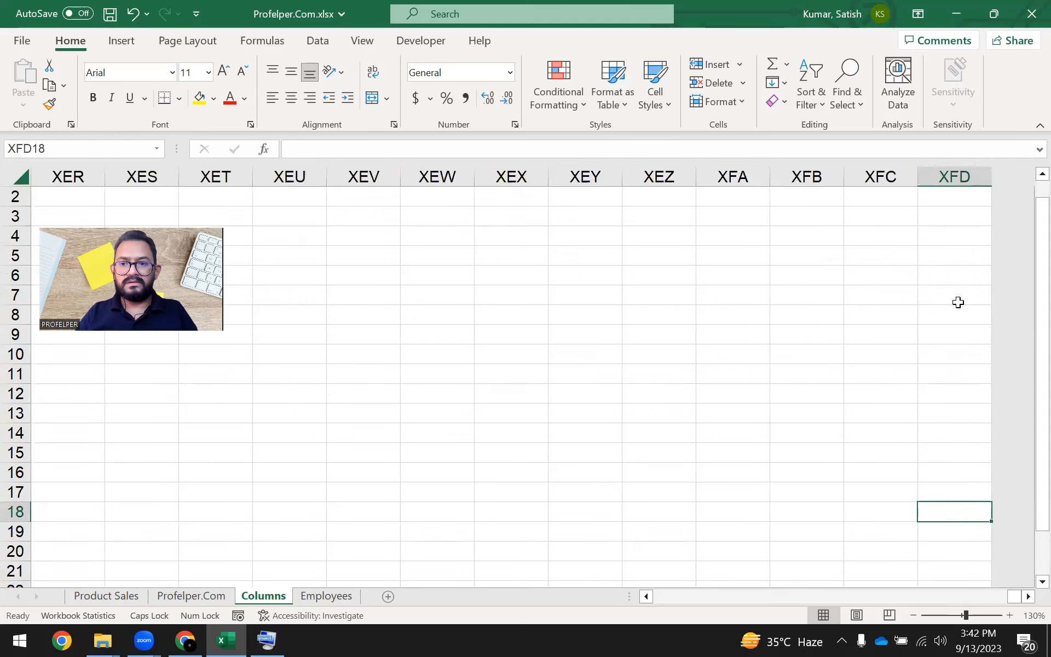
{"action": "scroll", "coordinate": [958, 300], "scroll_direction": "up", "scroll_amount": 2}
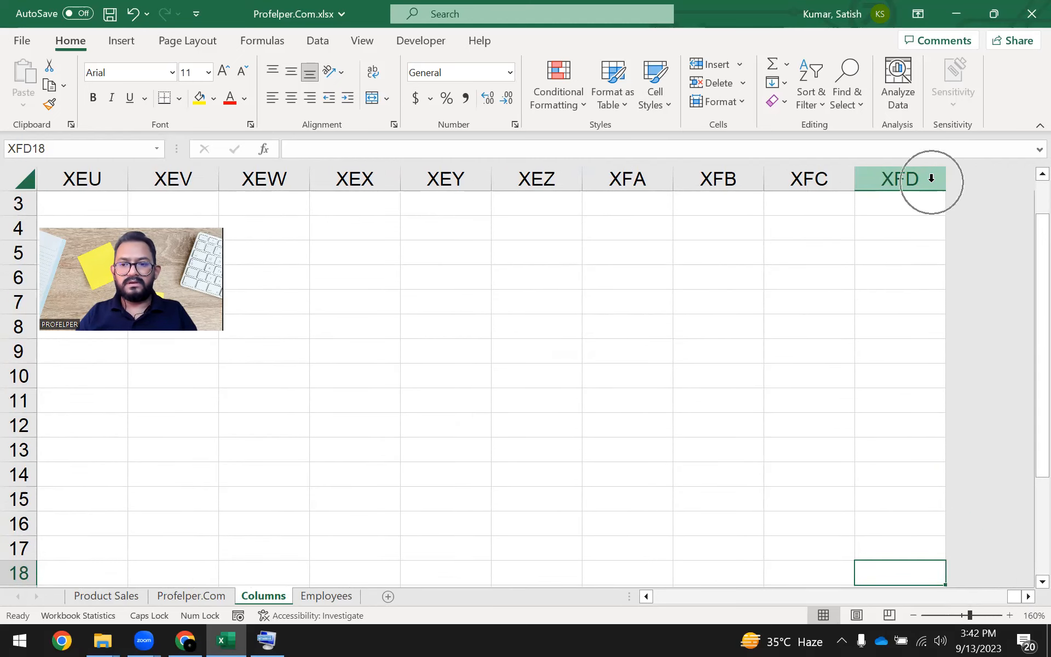
{"action": "left_click", "coordinate": [755, 394]}
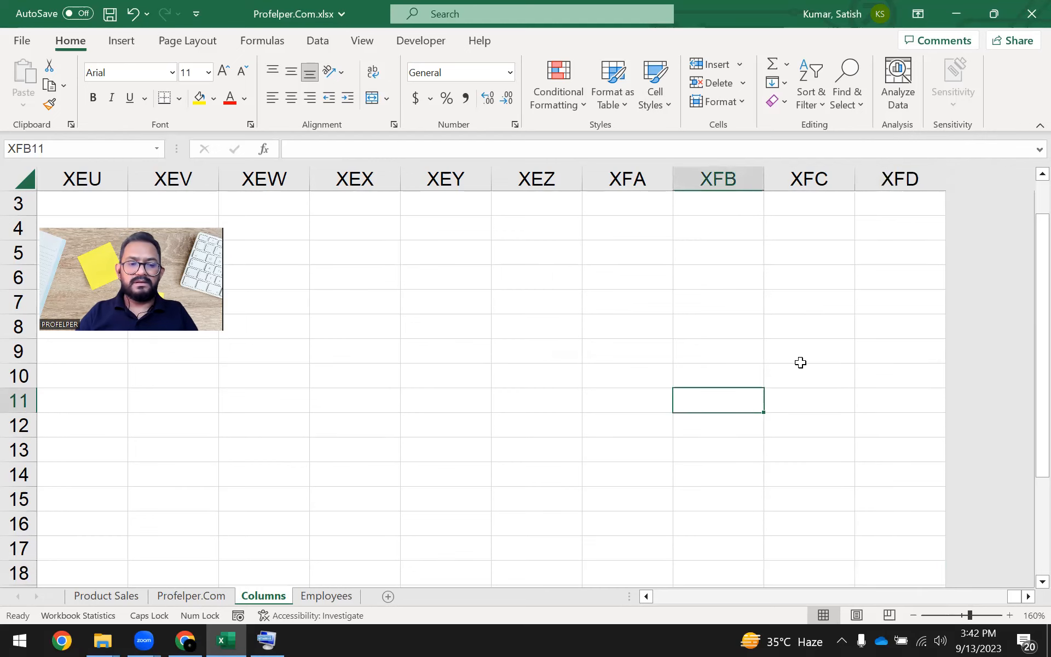
{"action": "key", "text": "ctrl+Left"}
{"action": "key", "text": "Right"}
{"action": "key", "text": "Right"}
{"action": "scroll", "coordinate": [800, 361], "scroll_direction": "down", "scroll_amount": 1}
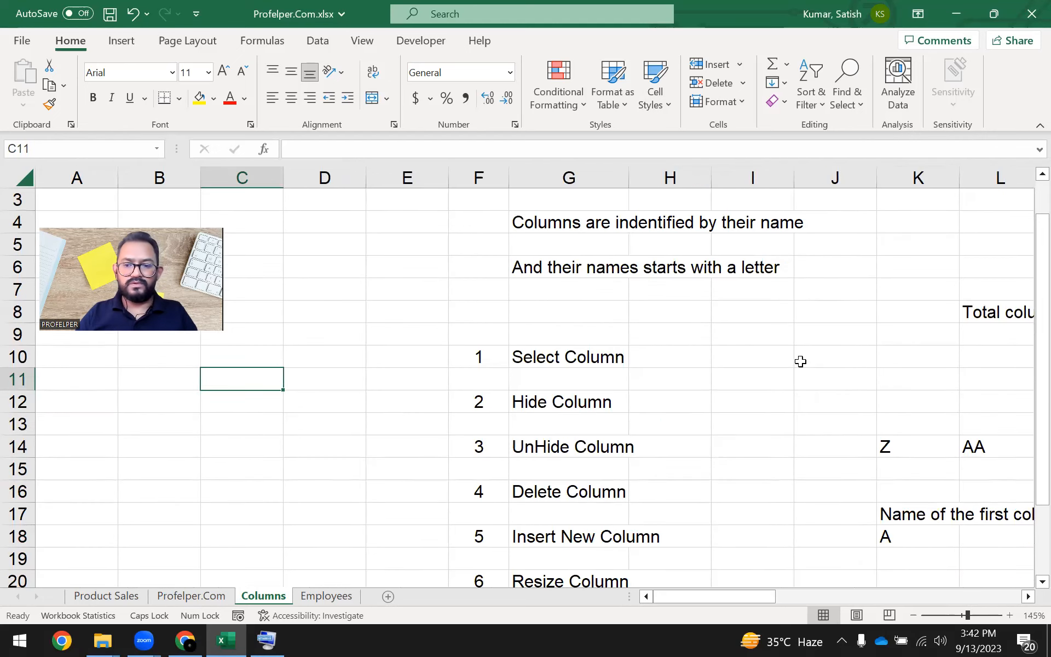
{"action": "scroll", "coordinate": [801, 361], "scroll_direction": "down", "scroll_amount": 2}
{"action": "scroll", "coordinate": [716, 384], "scroll_direction": "down", "scroll_amount": 1}
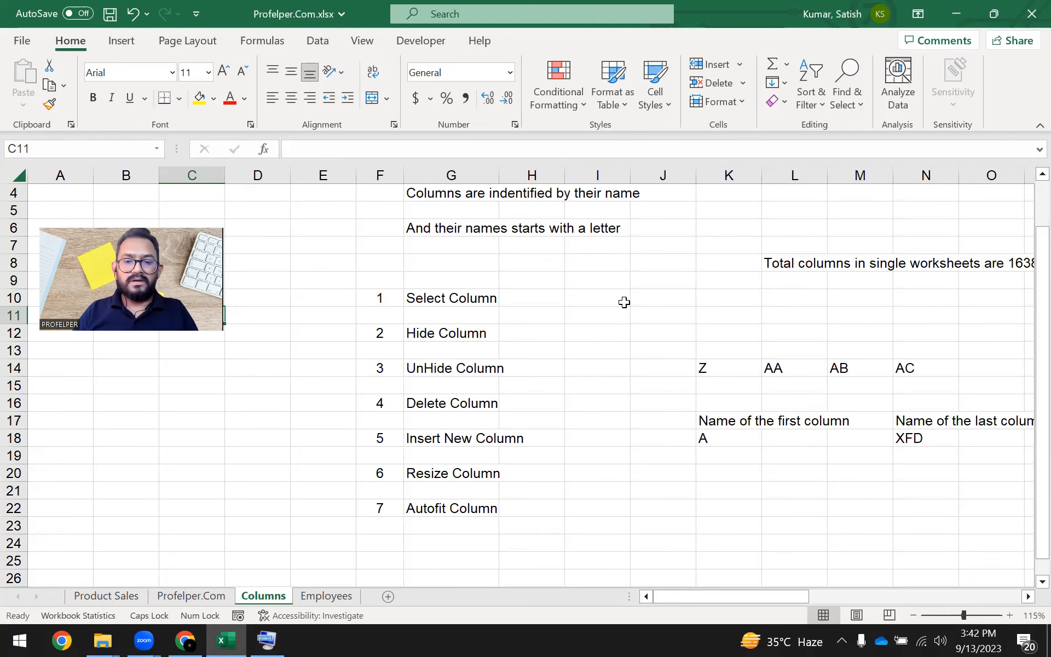
{"action": "scroll", "coordinate": [624, 302], "scroll_direction": "down", "scroll_amount": 1}
Move the block of column-name notes in K14:N19 up so that it starts in cell L2.
{"action": "left_click_drag", "start_coordinate": [630, 373], "coordinate": [835, 444]}
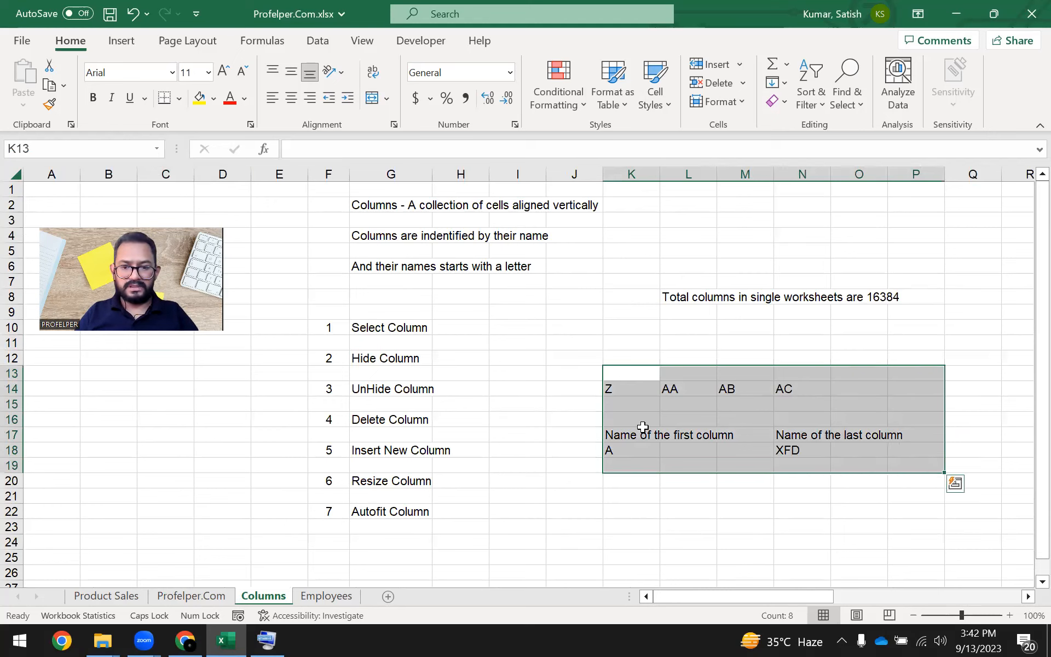
{"action": "left_click", "coordinate": [654, 509]}
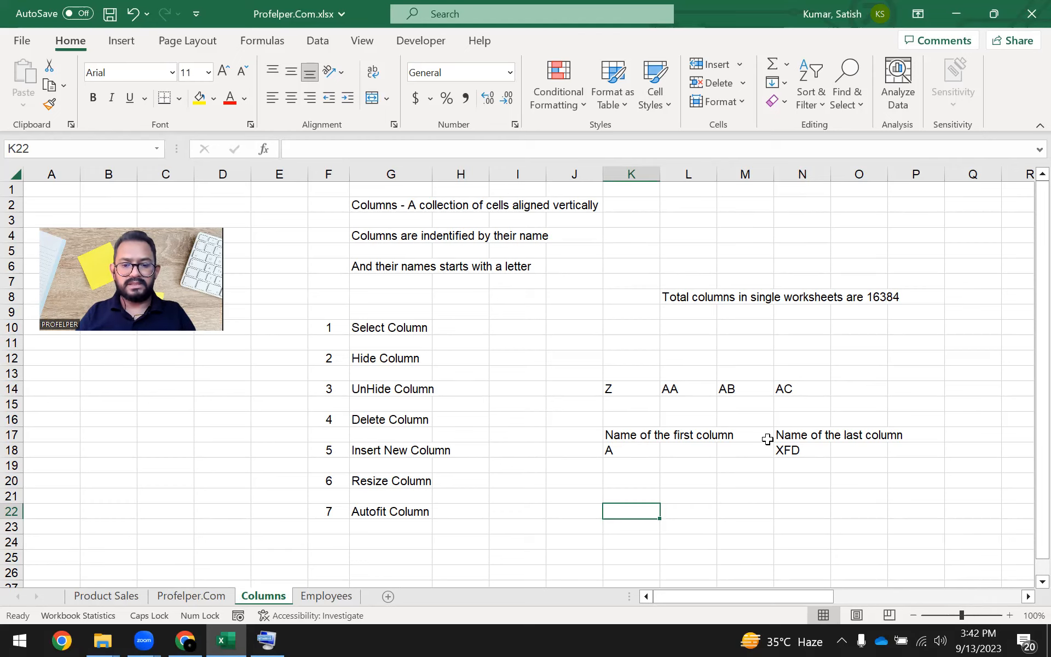
{"action": "key", "text": "Up"}
{"action": "key", "text": "Up"}
{"action": "key", "text": "Up"}
{"action": "key", "text": "Up"}
{"action": "key", "text": "Up"}
{"action": "key", "text": "Up"}
{"action": "key", "text": "Up"}
{"action": "key", "text": "Up"}
{"action": "key", "text": "shift+Down"}
{"action": "key", "text": "shift+Down"}
{"action": "key", "text": "shift+Down"}
{"action": "key", "text": "shift+Down"}
{"action": "key", "text": "shift+Down"}
{"action": "key", "text": "shift+Right"}
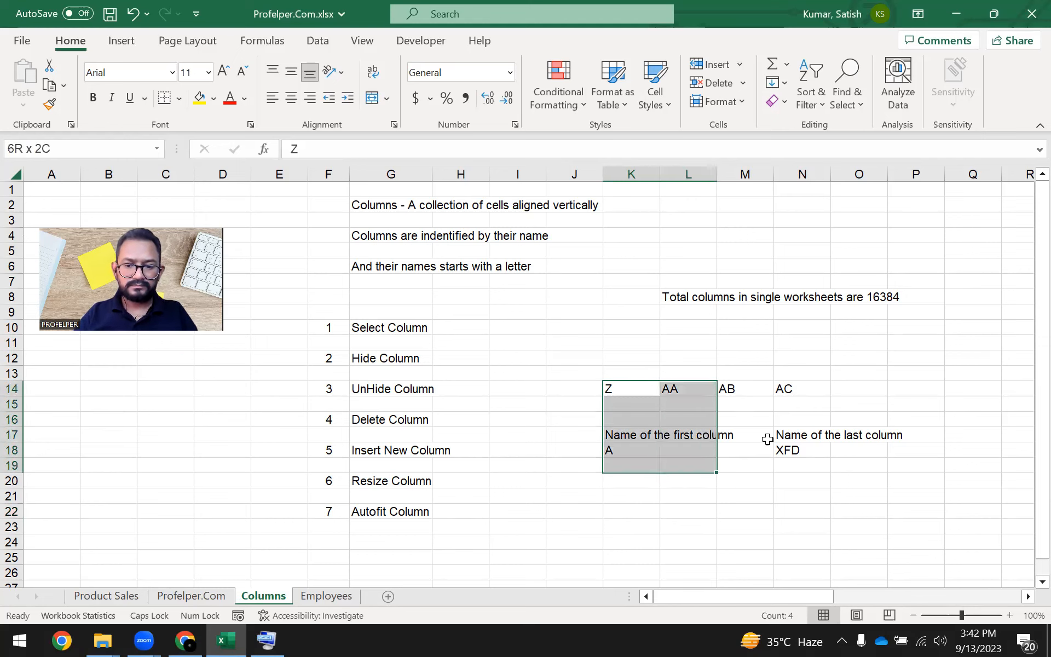
{"action": "key", "text": "shift+Right"}
{"action": "key", "text": "shift+Right"}
{"action": "key", "text": "ctrl+c"}
{"action": "key", "text": "Up"}
{"action": "key", "text": "Up"}
{"action": "key", "text": "Up"}
{"action": "key", "text": "Up"}
{"action": "key", "text": "Up"}
{"action": "key", "text": "Up"}
{"action": "key", "text": "Up"}
{"action": "key", "text": "Up"}
{"action": "key", "text": "Up"}
{"action": "key", "text": "Up"}
{"action": "key", "text": "Up"}
{"action": "key", "text": "Up"}
{"action": "key", "text": "Up"}
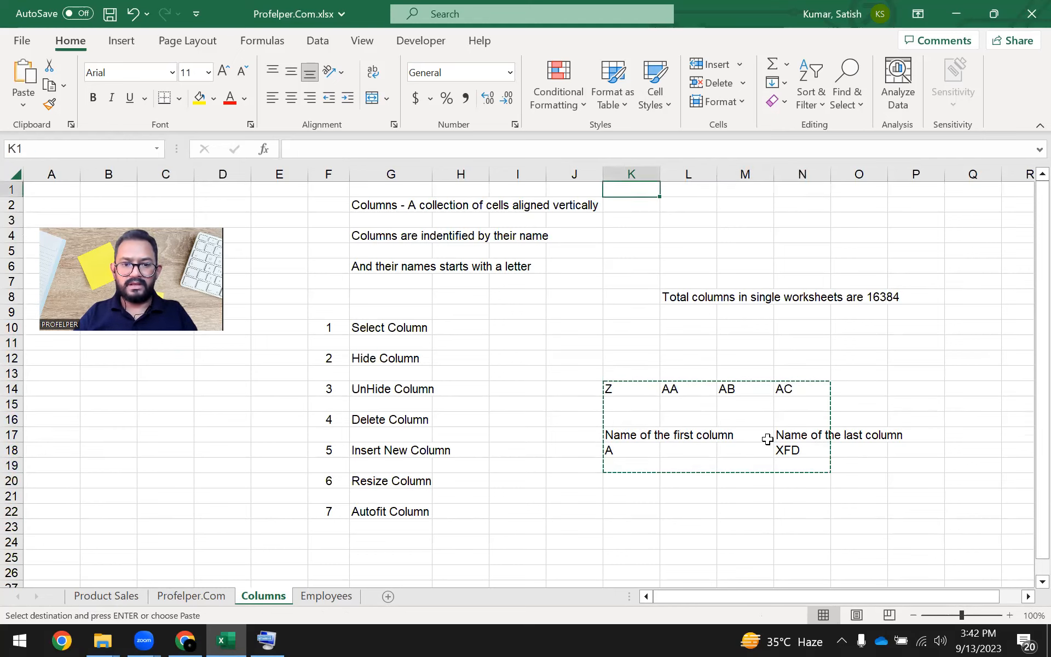
{"action": "key", "text": "Right"}
{"action": "key", "text": "Down"}
{"action": "key", "text": "Return"}
Go to the "Select Column" topic in cell G10 and open the Employees sheet.
{"action": "key", "text": "Down"}
{"action": "key", "text": "Down"}
{"action": "key", "text": "Down"}
{"action": "key", "text": "Down"}
{"action": "key", "text": "Down"}
{"action": "key", "text": "Down"}
{"action": "key", "text": "Down"}
{"action": "key", "text": "Down"}
{"action": "key", "text": "Left"}
{"action": "key", "text": "Left"}
{"action": "key", "text": "Left"}
{"action": "key", "text": "Left"}
{"action": "key", "text": "Left"}
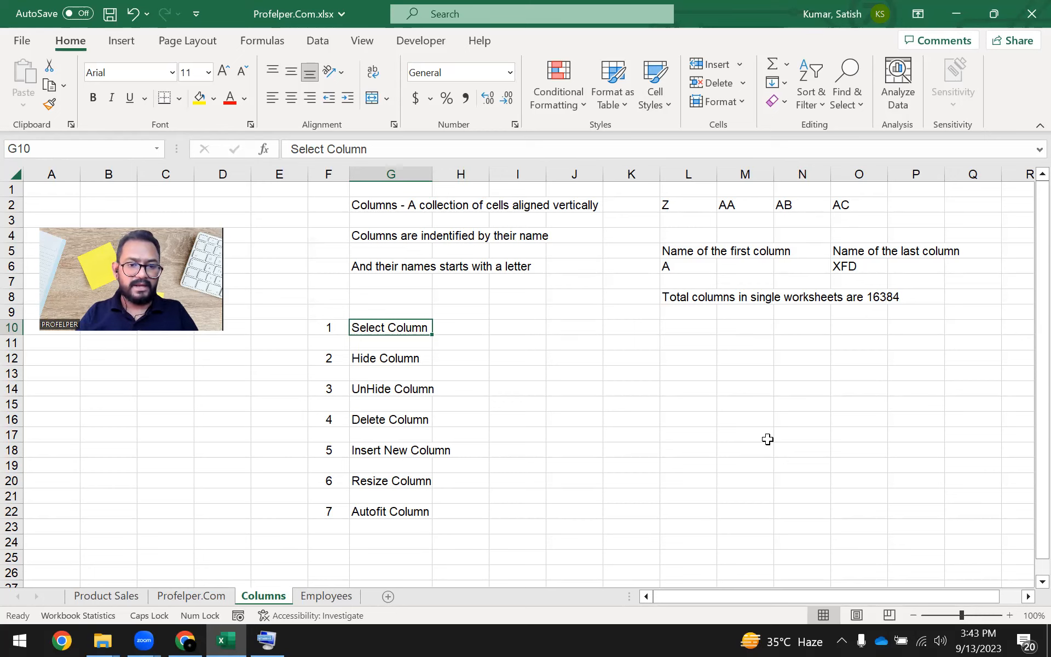
{"action": "left_click", "coordinate": [330, 598]}
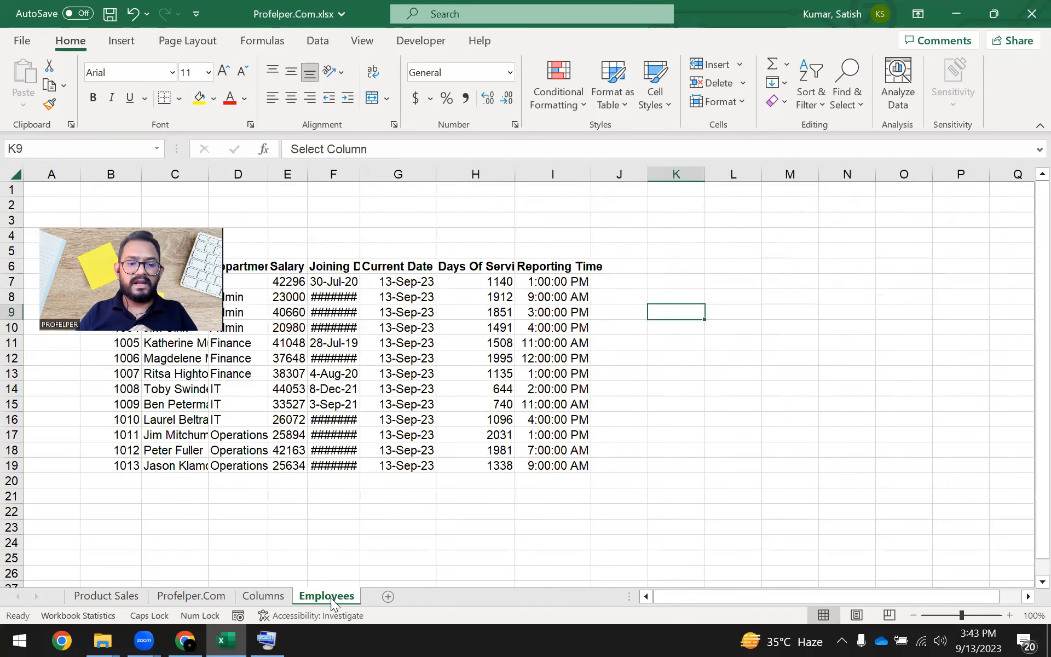
{"action": "left_click", "coordinate": [334, 392]}
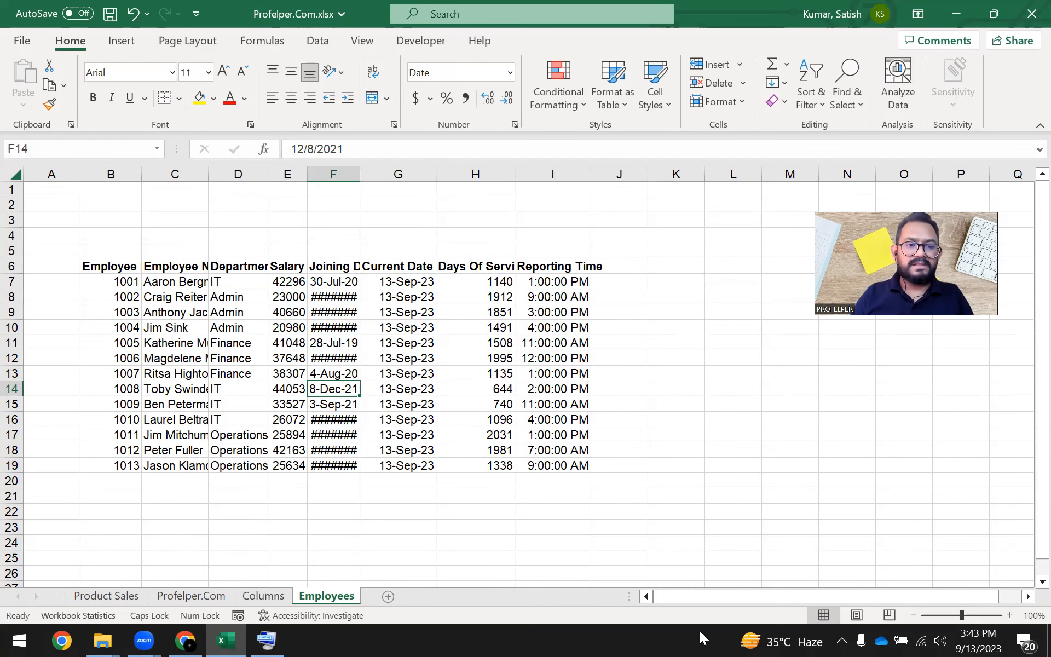
Review the employee table's headings from Department through Reporting Time, one after another.
{"action": "left_click", "coordinate": [131, 296]}
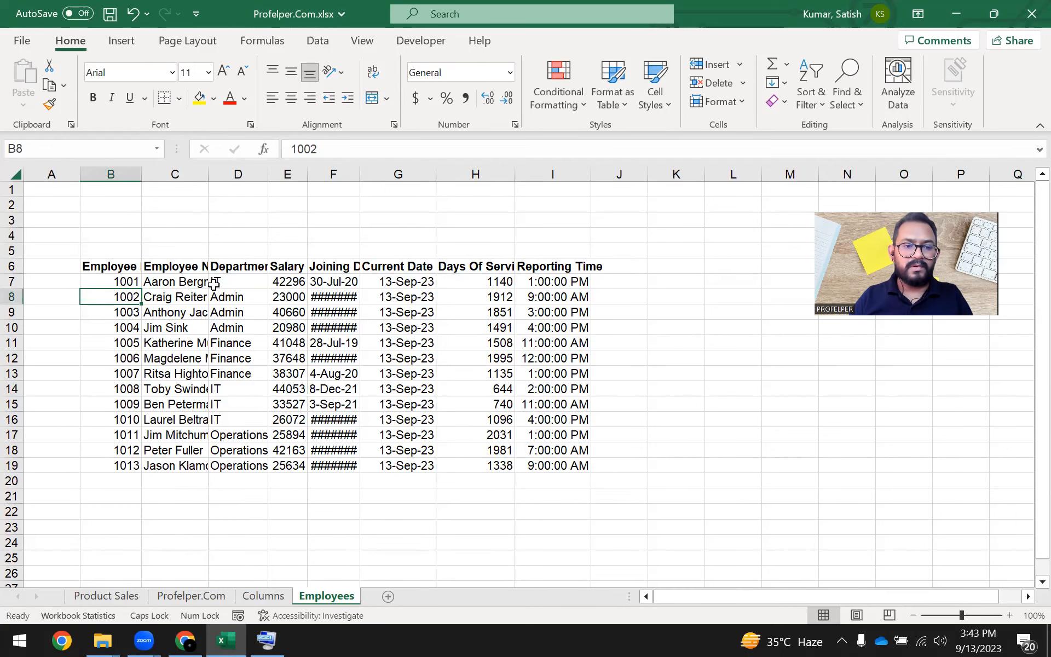
{"action": "left_click", "coordinate": [241, 269]}
{"action": "left_click", "coordinate": [290, 267]}
{"action": "left_click", "coordinate": [326, 268]}
{"action": "left_click", "coordinate": [400, 269]}
{"action": "left_click", "coordinate": [476, 268]}
{"action": "left_click", "coordinate": [581, 270]}
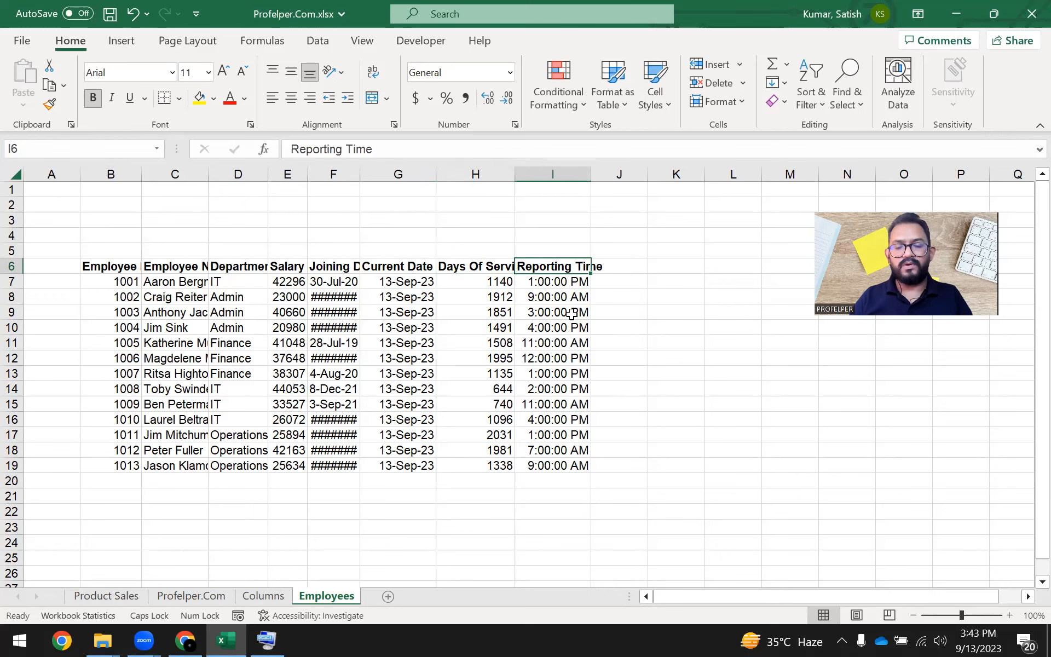
{"action": "left_click", "coordinate": [384, 314]}
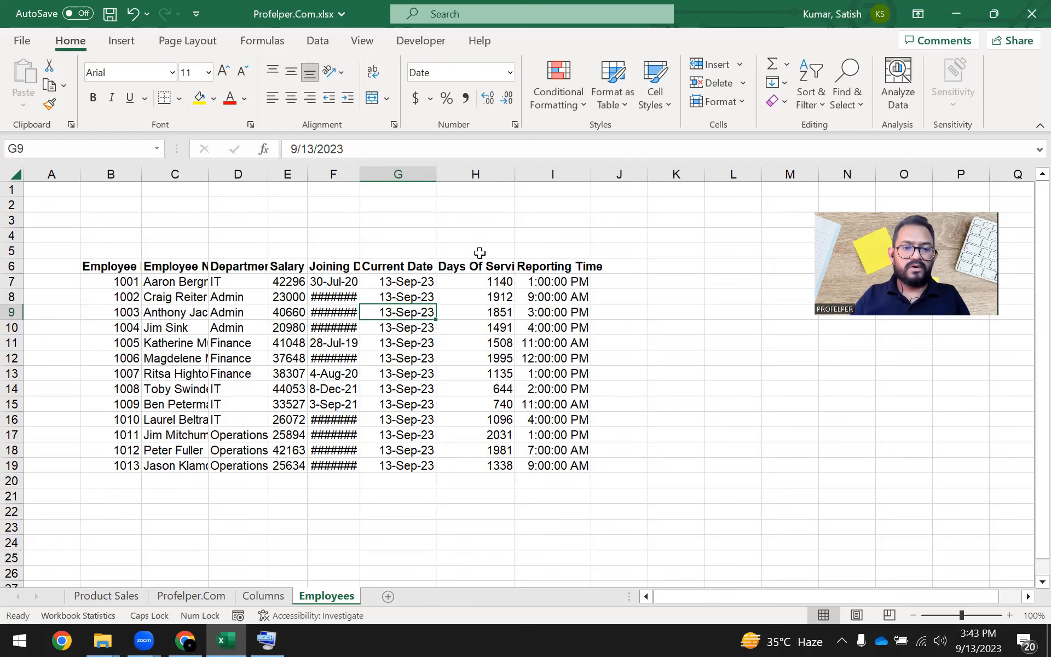
Select the whole of columns B to I, which hold the employee table, and return to its first heading.
{"action": "key", "text": "ctrl+Up"}
{"action": "key", "text": "ctrl+Left"}
{"action": "key", "text": "ctrl+shift+Right"}
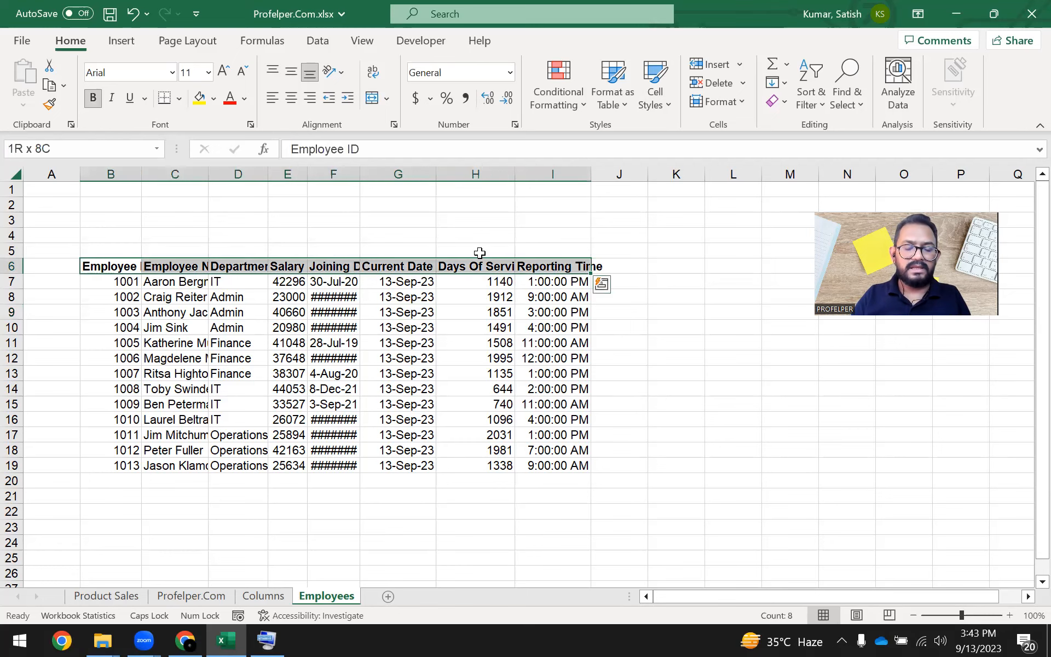
{"action": "key", "text": "ctrl+shift+Down"}
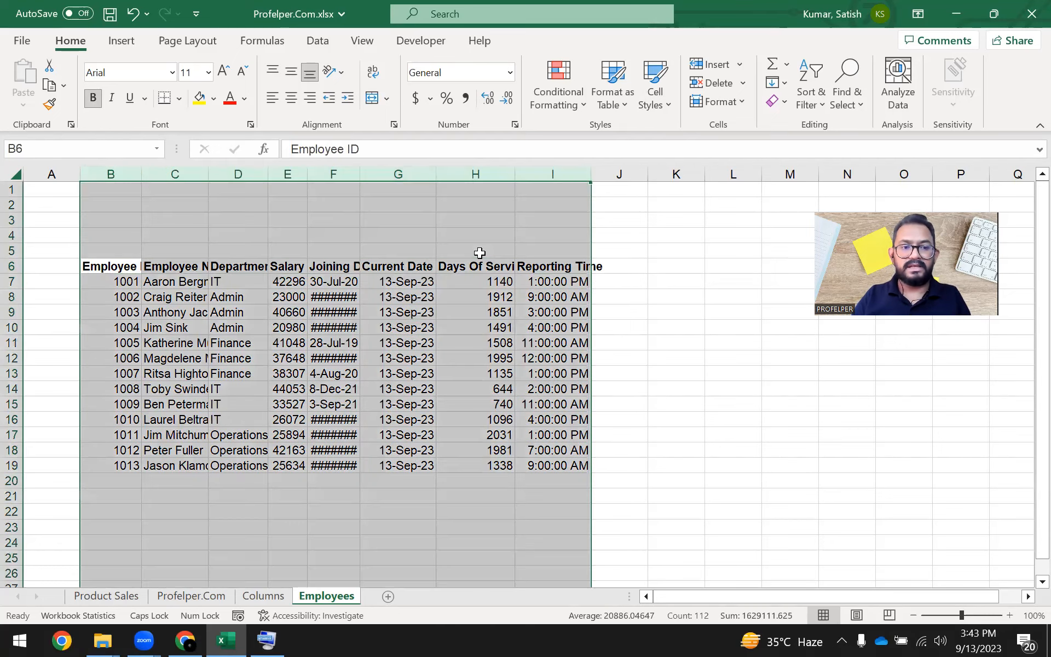
{"action": "key", "text": "Down"}
{"action": "key", "text": "Up"}
Select the employee table's columns in full one at a time, from Employee ID through Joining Date.
{"action": "key", "text": "ctrl+Right"}
{"action": "key", "text": "ctrl+Left"}
{"action": "key", "text": "ctrl+space"}
{"action": "key", "text": "Right"}
{"action": "key", "text": "ctrl+space"}
{"action": "key", "text": "Right"}
{"action": "key", "text": "ctrl+space"}
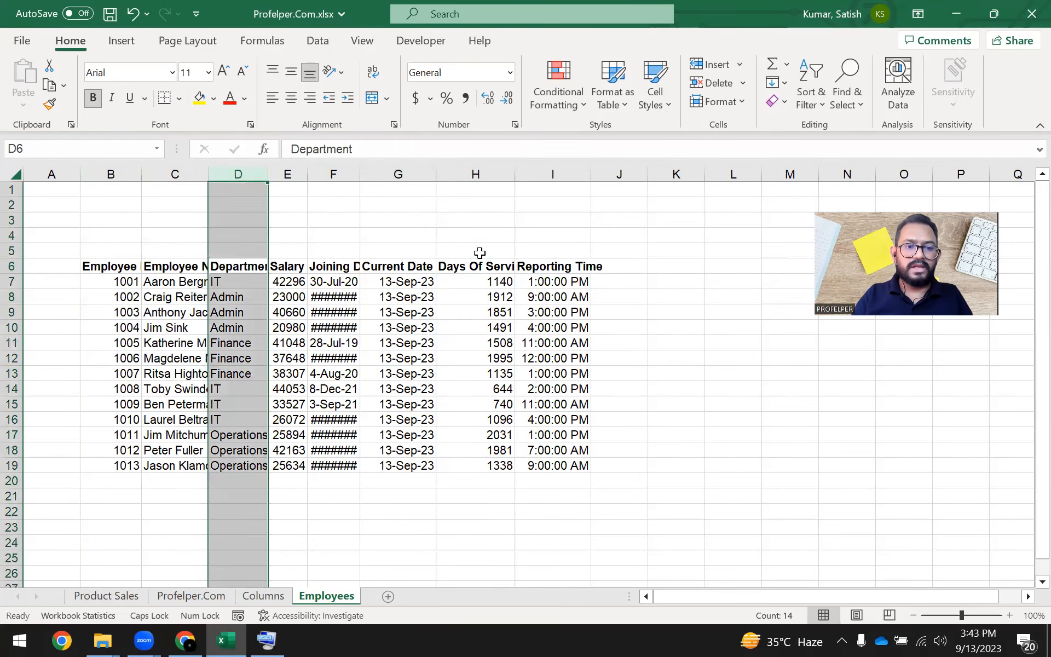
{"action": "key", "text": "Right"}
{"action": "key", "text": "ctrl+space"}
{"action": "key", "text": "Right"}
{"action": "key", "text": "ctrl+space"}
{"action": "key", "text": "Right"}
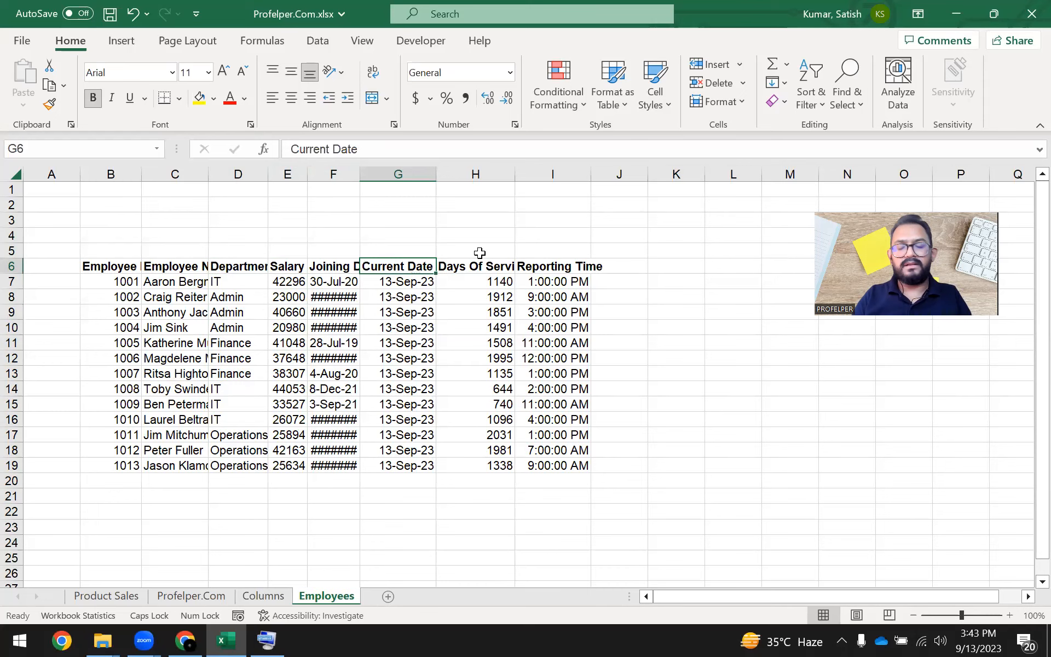
Select the header cells B6:I6 to check how many columns the table has, and finish on the Employee Name heading.
{"action": "key", "text": "ctrl+Left"}
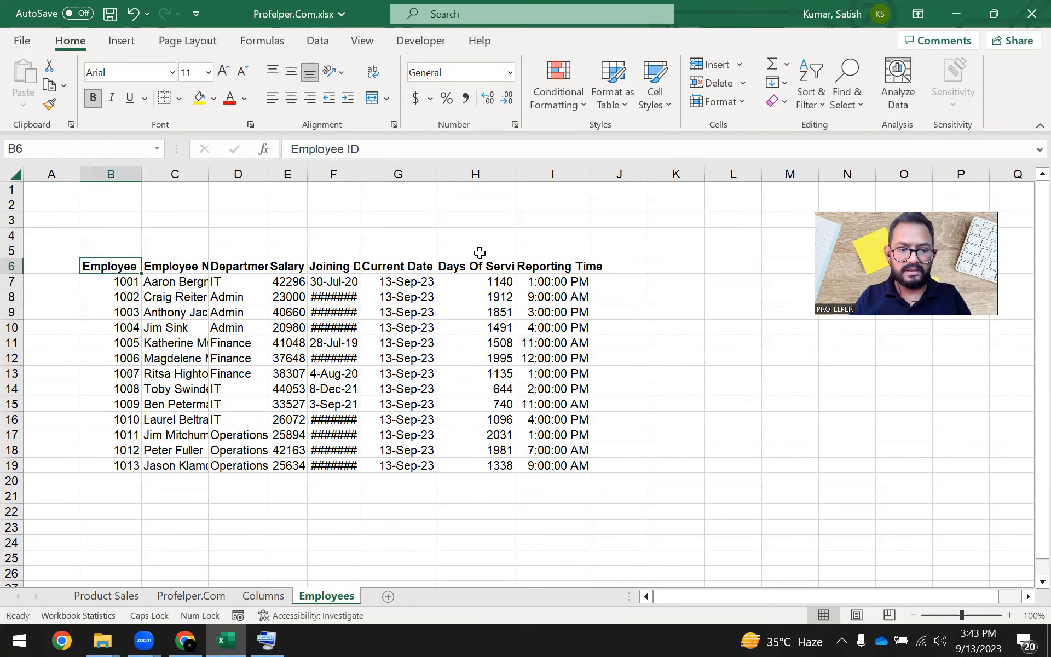
{"action": "key", "text": "ctrl+shift+Right"}
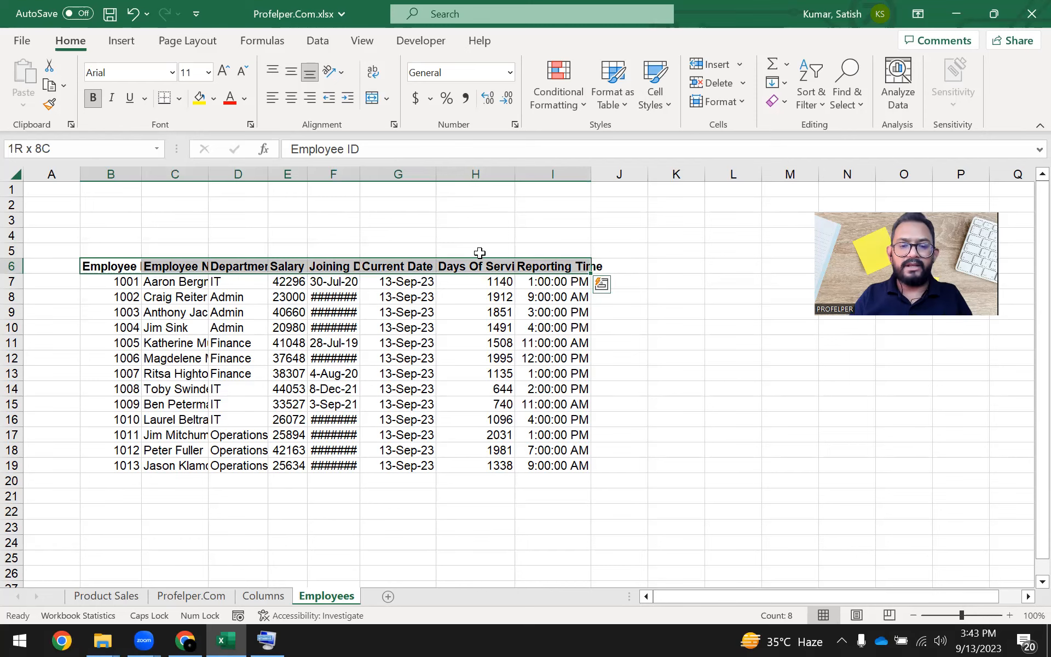
{"action": "key", "text": "ctrl+shift+Left"}
{"action": "key", "text": "ctrl+shift+Right"}
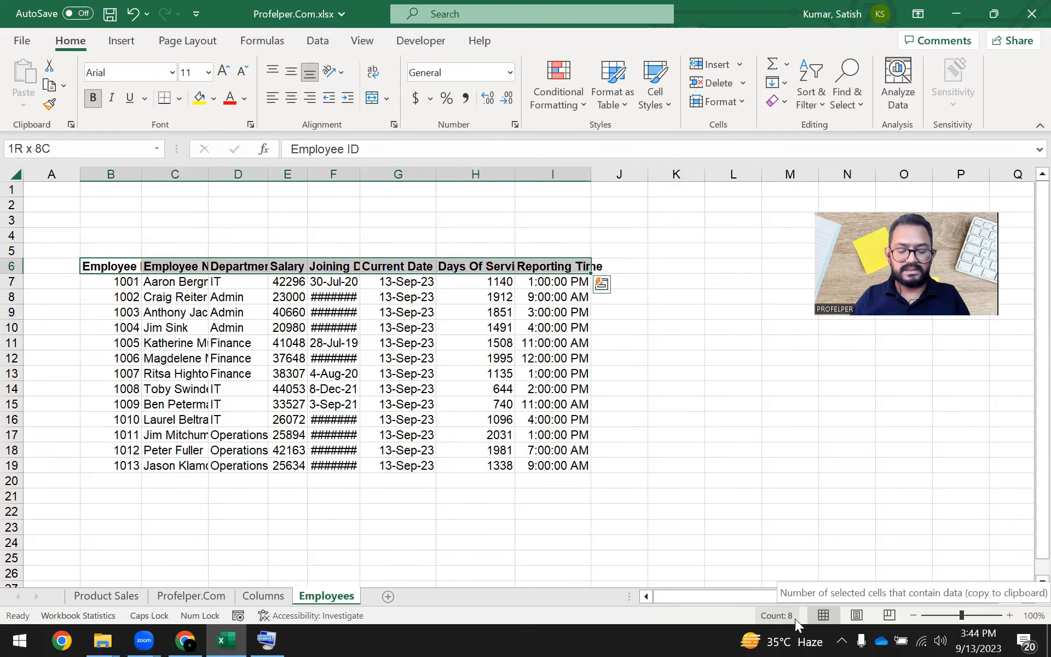
{"action": "key", "text": "ctrl+q"}
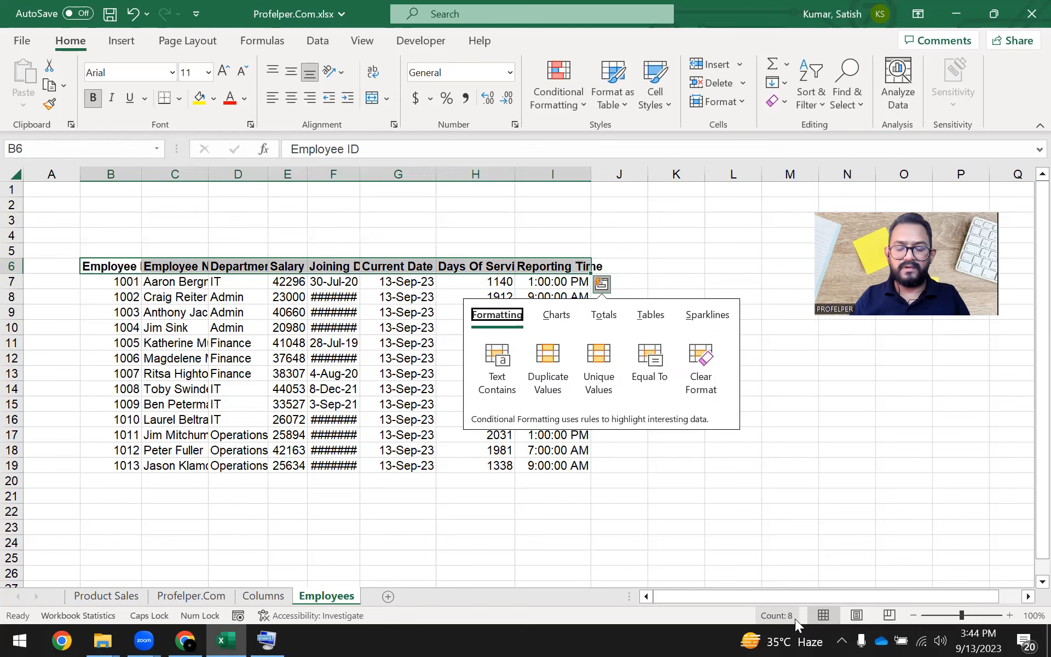
{"action": "left_click", "coordinate": [634, 248]}
{"action": "left_click", "coordinate": [170, 269]}
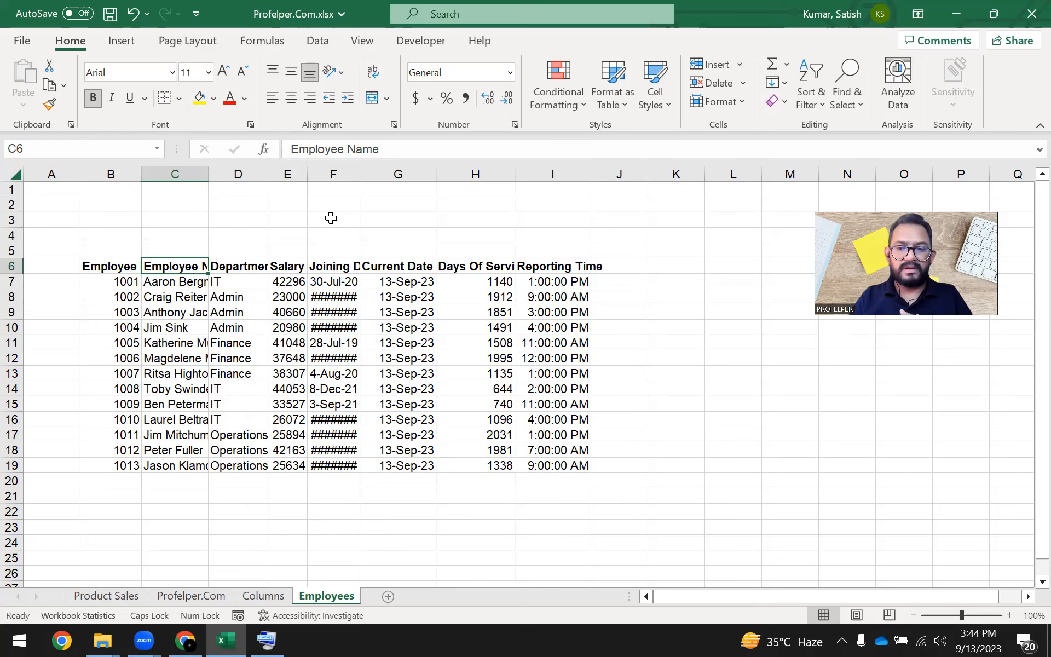
Select the whole Current Date column G from its column header, and again starting from cell G10 inside the table.
{"action": "key", "text": "Right"}
{"action": "key", "text": "Right"}
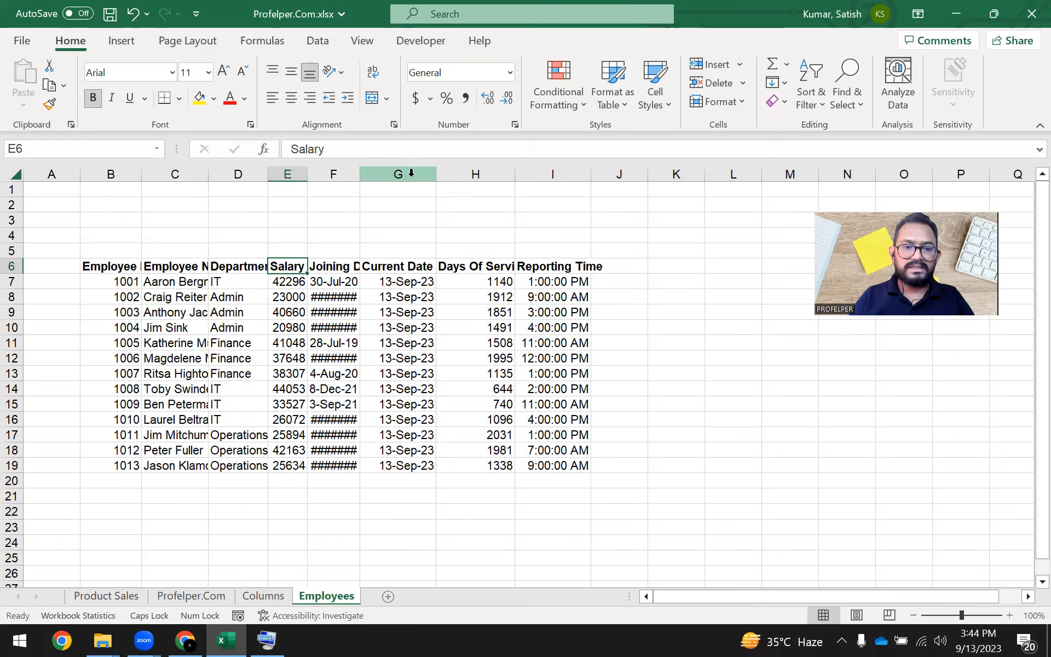
{"action": "key", "text": "ctrl"}
{"action": "key", "text": "ctrl"}
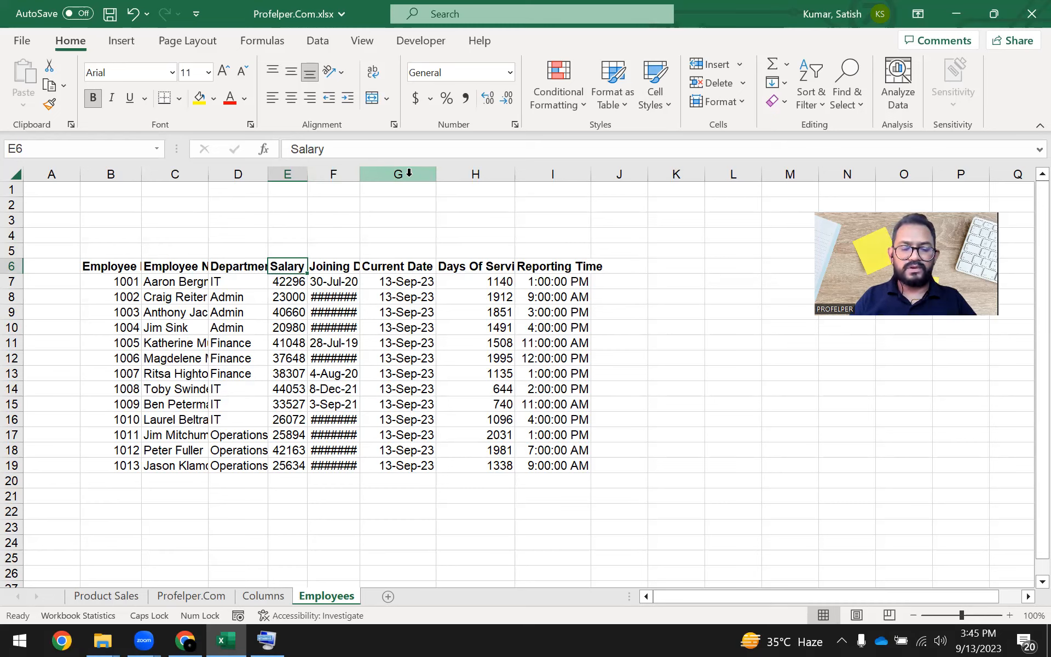
{"action": "left_click", "coordinate": [410, 174]}
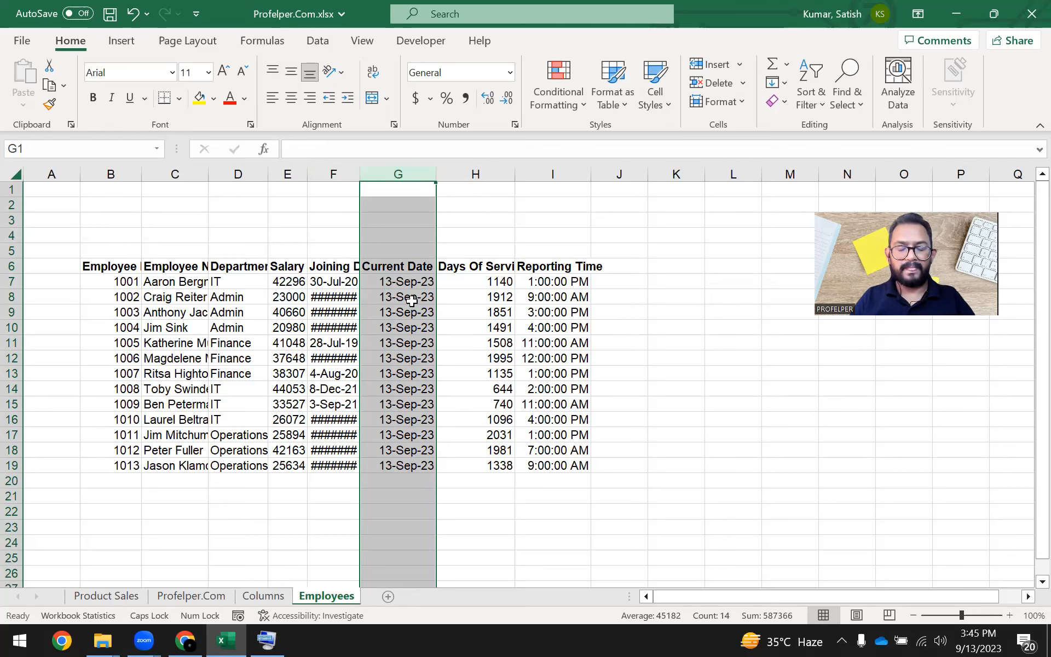
{"action": "left_click", "coordinate": [406, 239]}
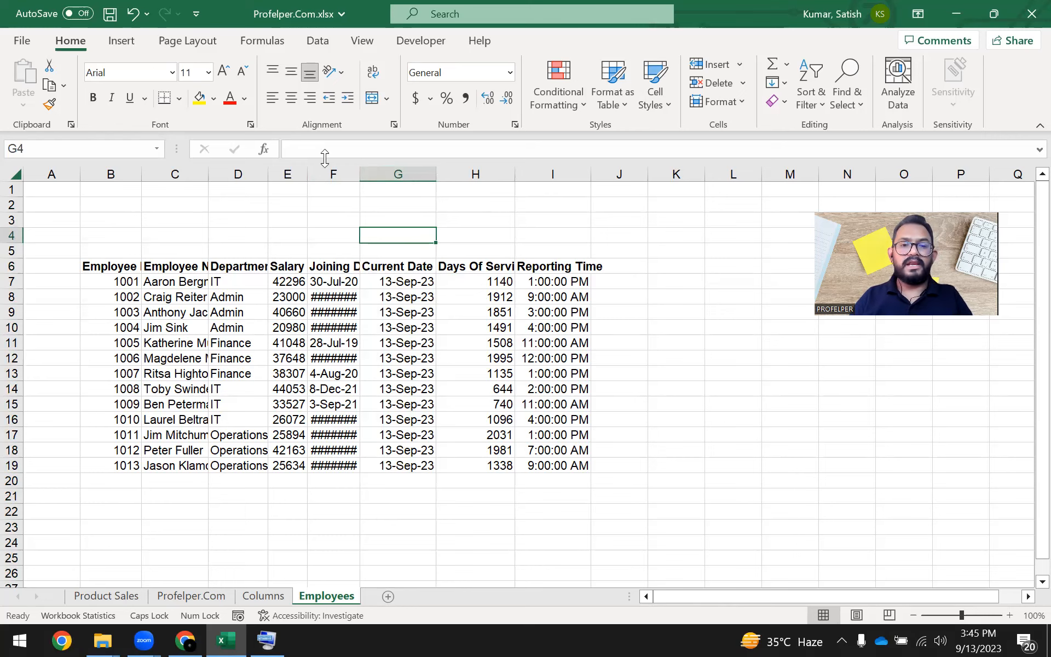
{"action": "left_click", "coordinate": [416, 174]}
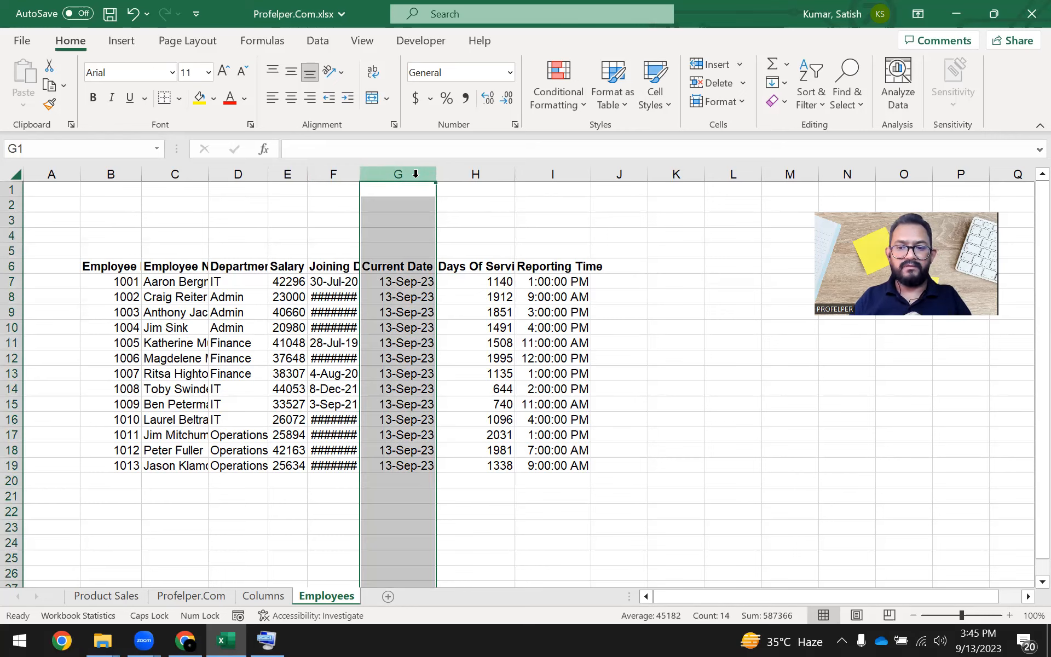
{"action": "left_click", "coordinate": [411, 326]}
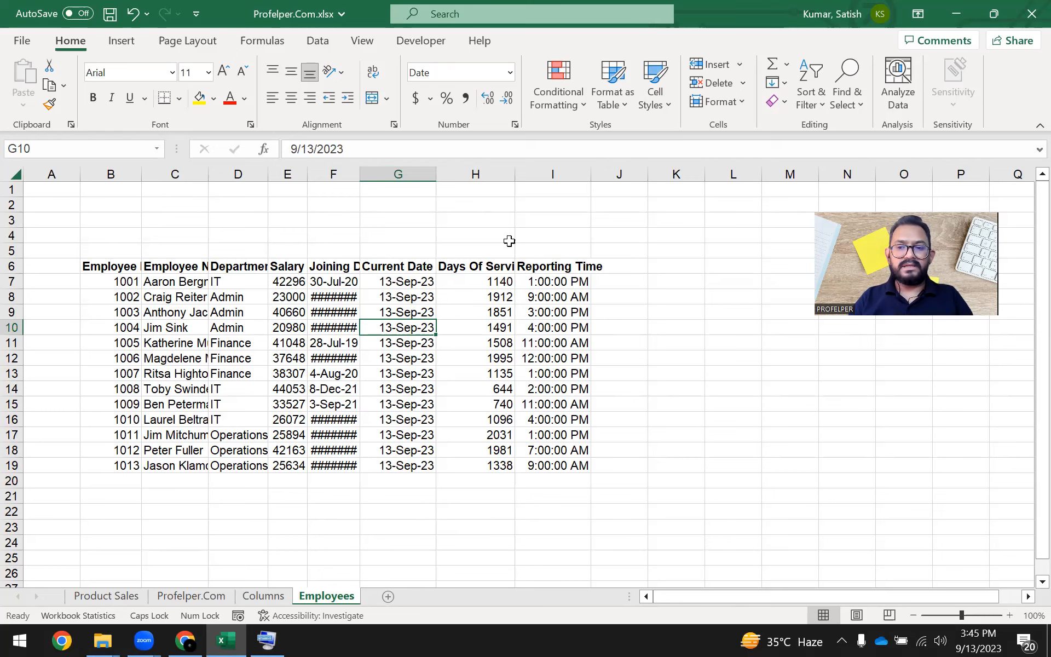
{"action": "key", "text": "ctrl+space"}
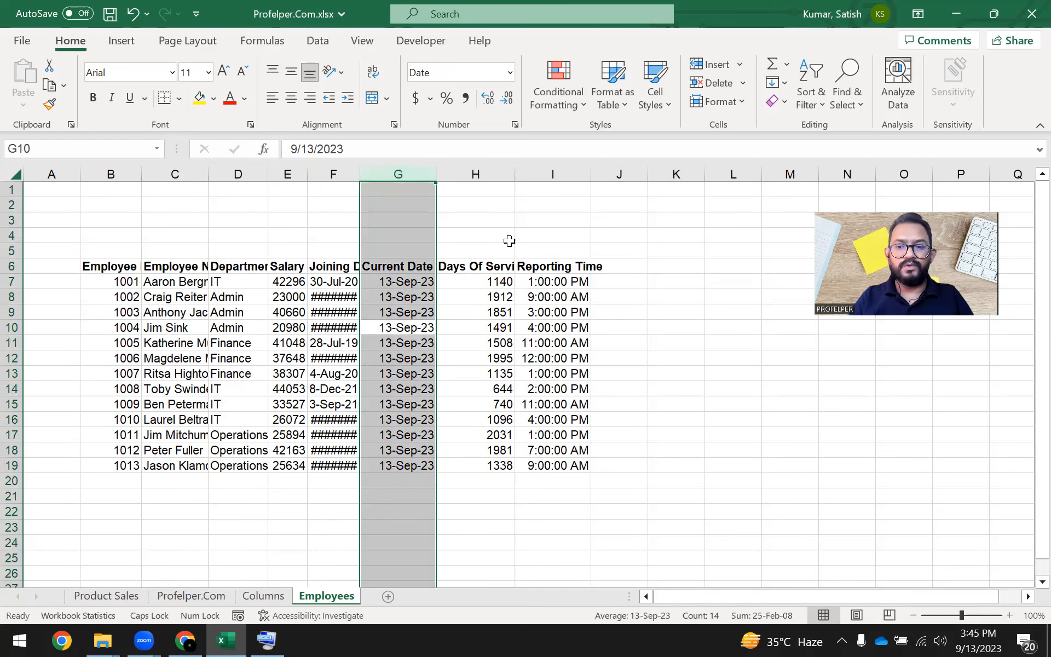
Show the on-screen keyboard over the Employees sheet, select the whole Days Of Service column H starting from cell H7, and close the keyboard.
{"action": "left_click", "coordinate": [398, 420]}
{"action": "left_click", "coordinate": [267, 641]}
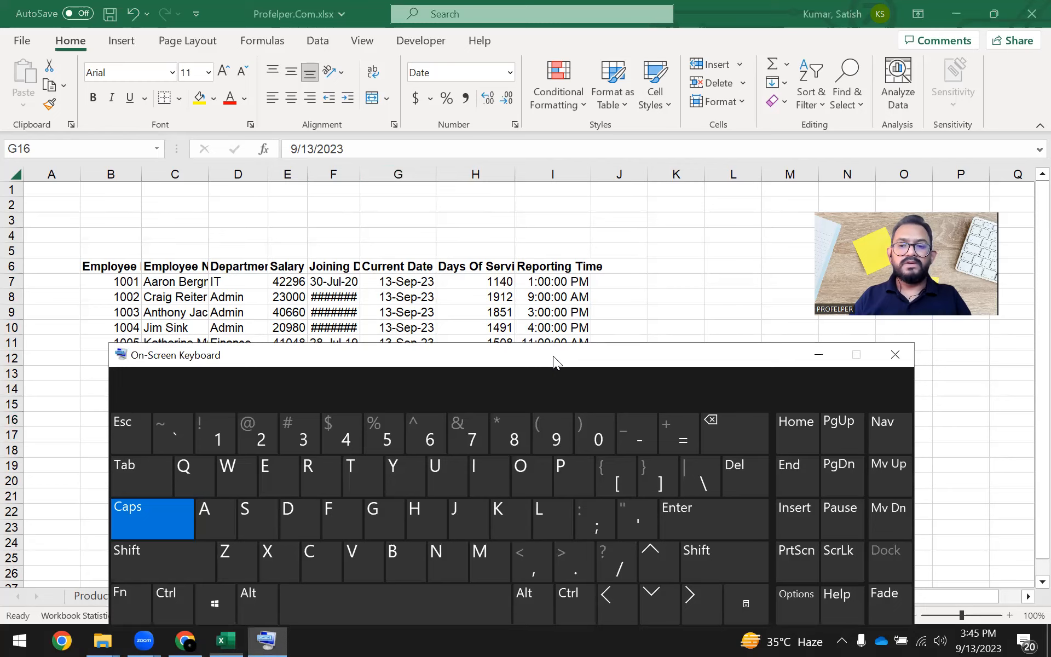
{"action": "left_click_drag", "start_coordinate": [553, 355], "coordinate": [550, 331]}
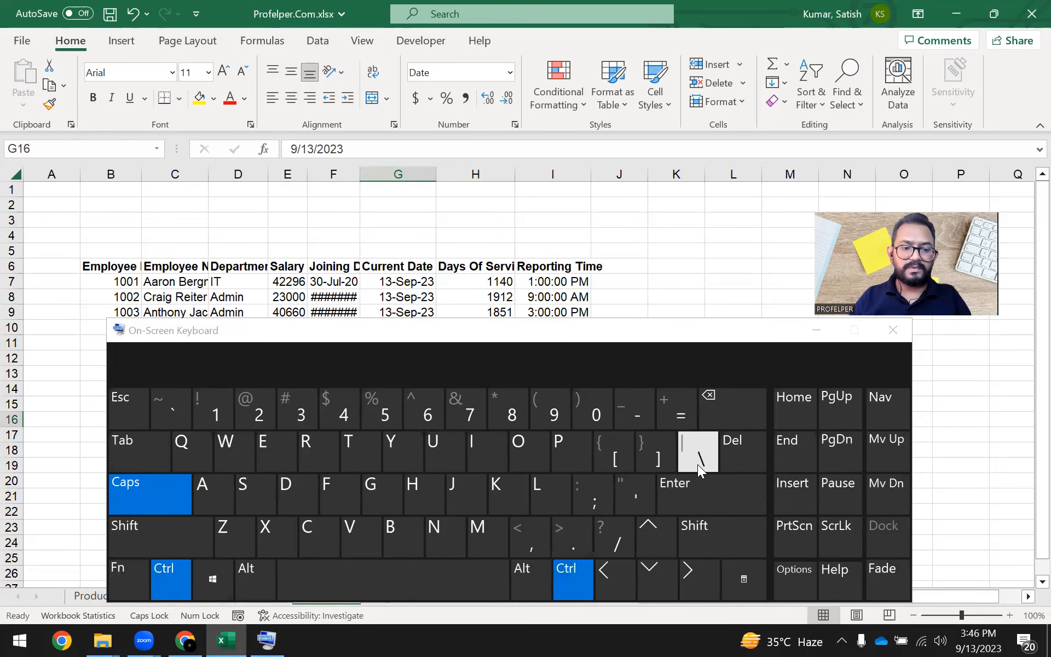
{"action": "left_click", "coordinate": [581, 281], "text": "ctrl"}
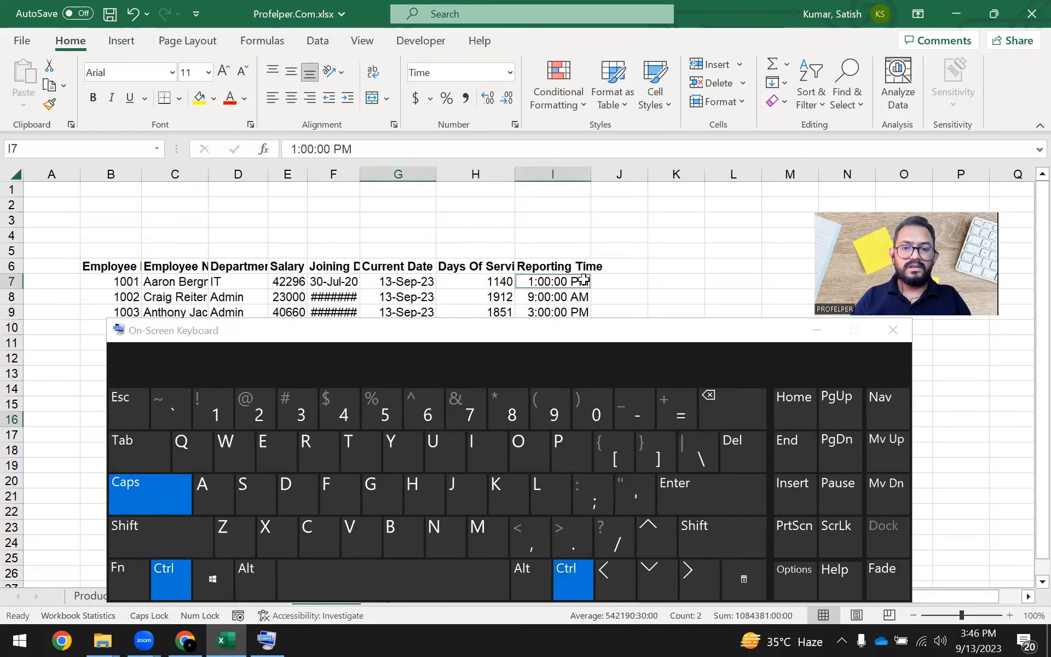
{"action": "left_click", "coordinate": [500, 281]}
{"action": "key", "text": "ctrl"}
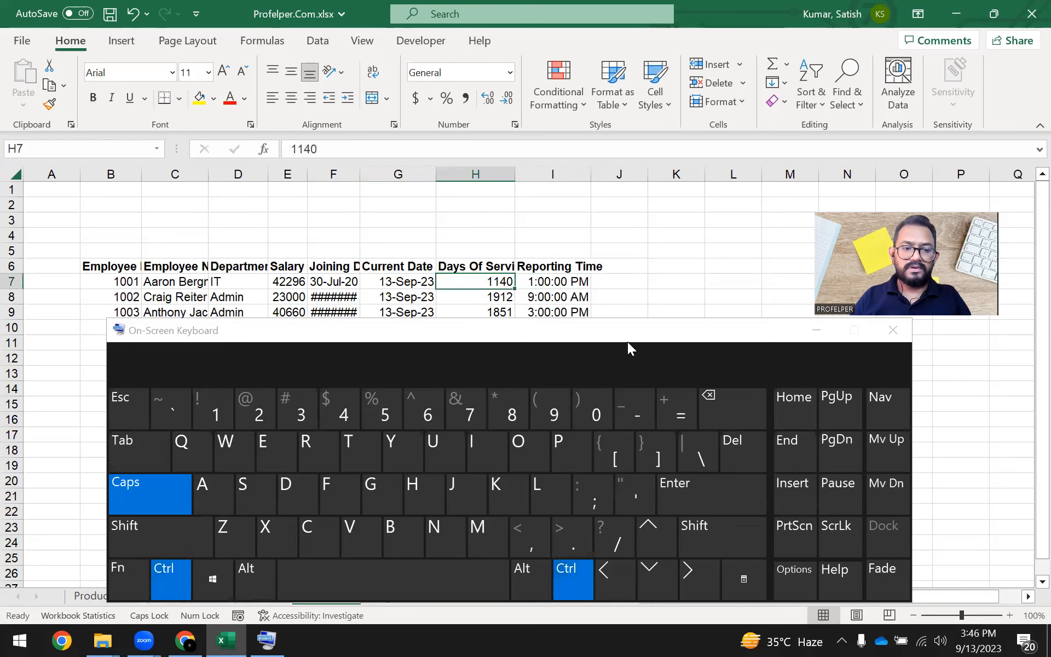
{"action": "key", "text": "ctrl+space"}
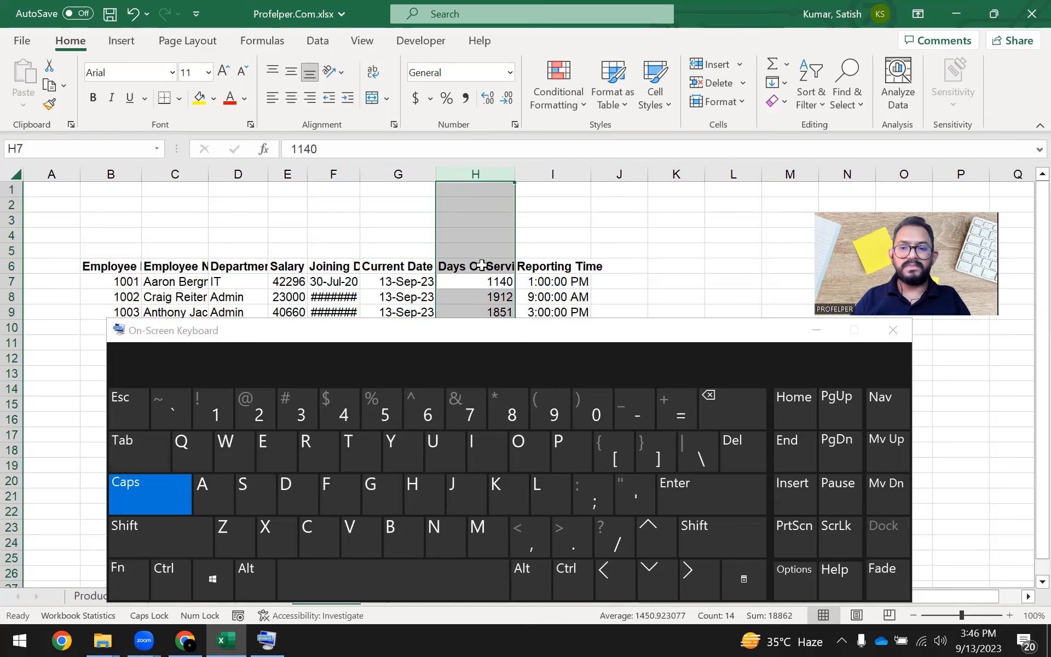
{"action": "left_click", "coordinate": [893, 330]}
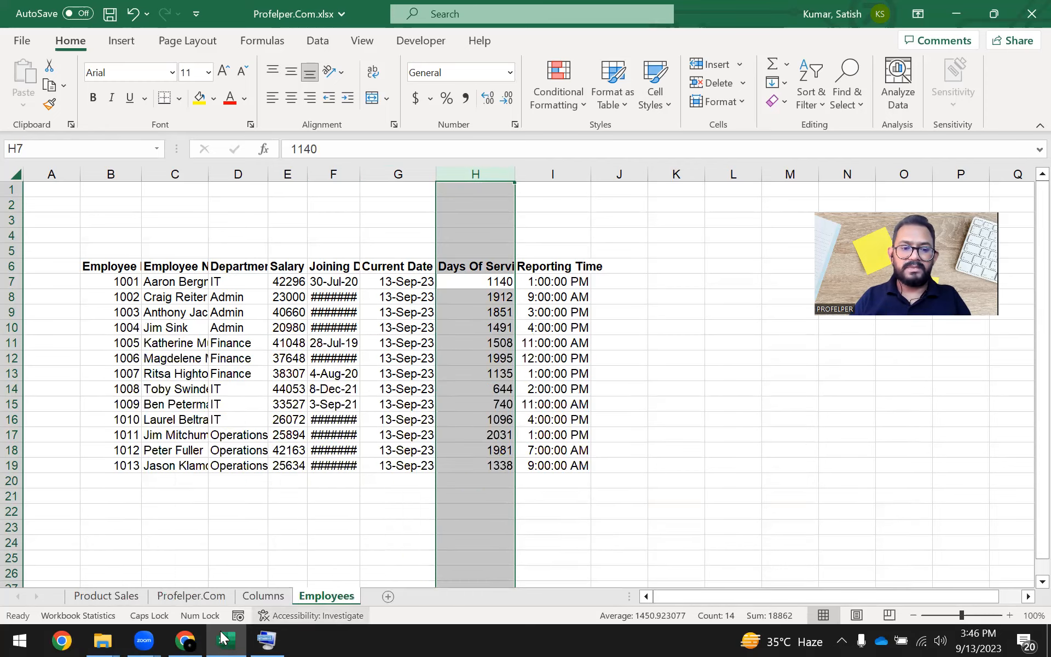
On the Columns sheet, enter the shortcut note "Ctrl + Space Bar" in cell I10 beside Select Column.
{"action": "left_click", "coordinate": [265, 596]}
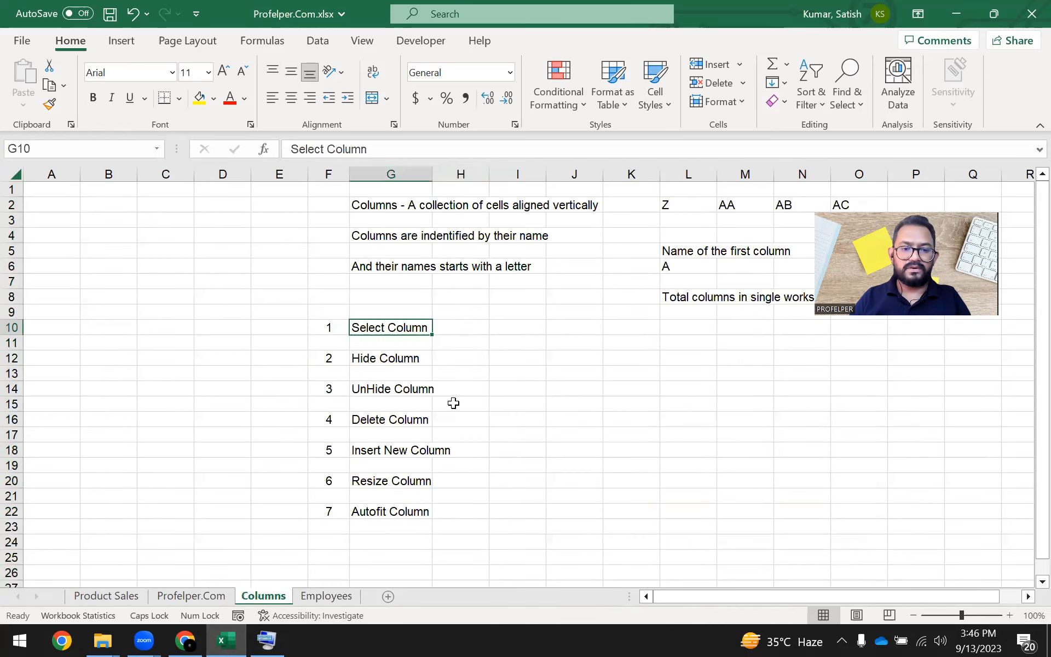
{"action": "left_click", "coordinate": [496, 328]}
{"action": "type", "text": "cTR"}
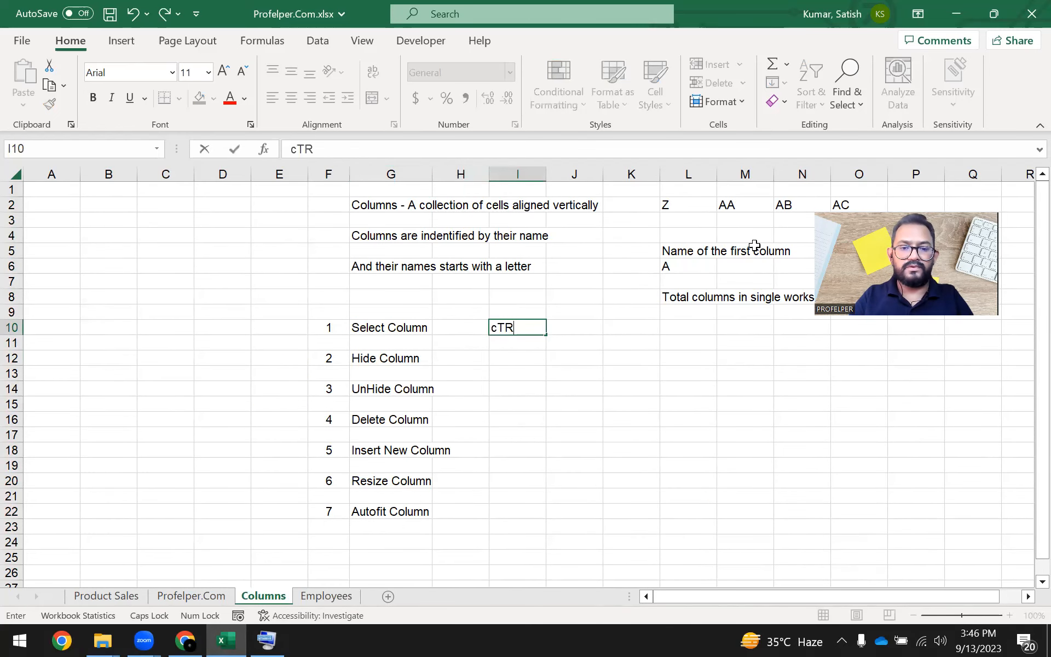
{"action": "type", "text": "L "}
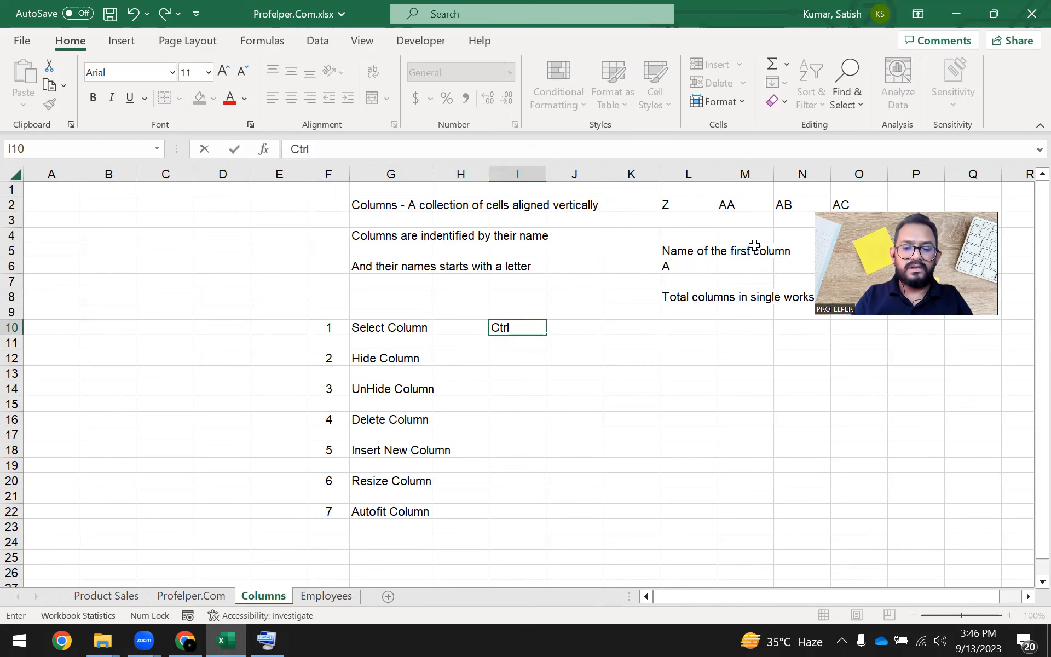
{"action": "type", "text": "+ Space"}
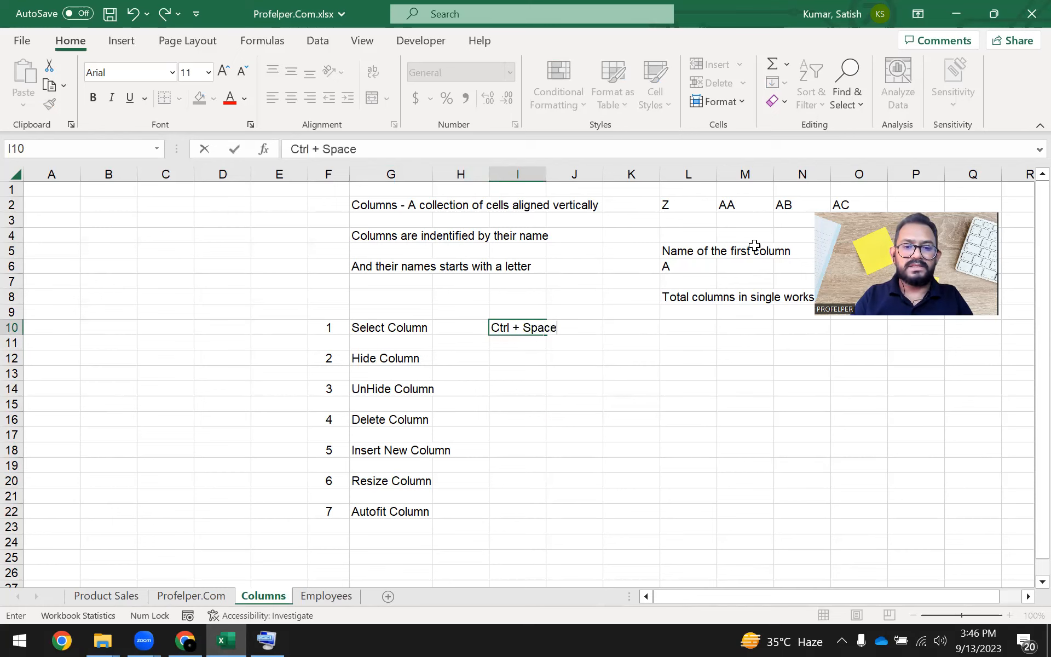
{"action": "type", "text": "Bar"}
{"action": "key", "text": "Return"}
{"action": "key", "text": "Up"}
{"action": "key", "text": "Left"}
{"action": "key", "text": "Right"}
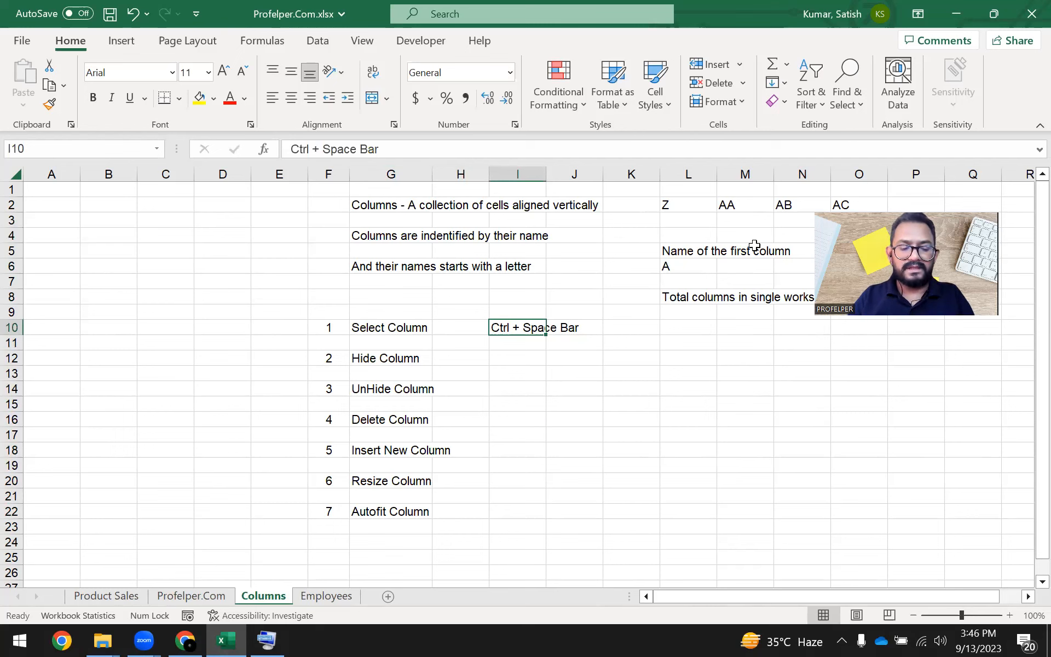
Go to the empty cell I12 in the row of the Hide Column entry.
{"action": "key", "text": "shift+space"}
{"action": "key", "text": "Down"}
{"action": "key", "text": "Down"}
{"action": "key", "text": "shift+space"}
{"action": "key", "text": "Left"}
{"action": "key", "text": "Right"}
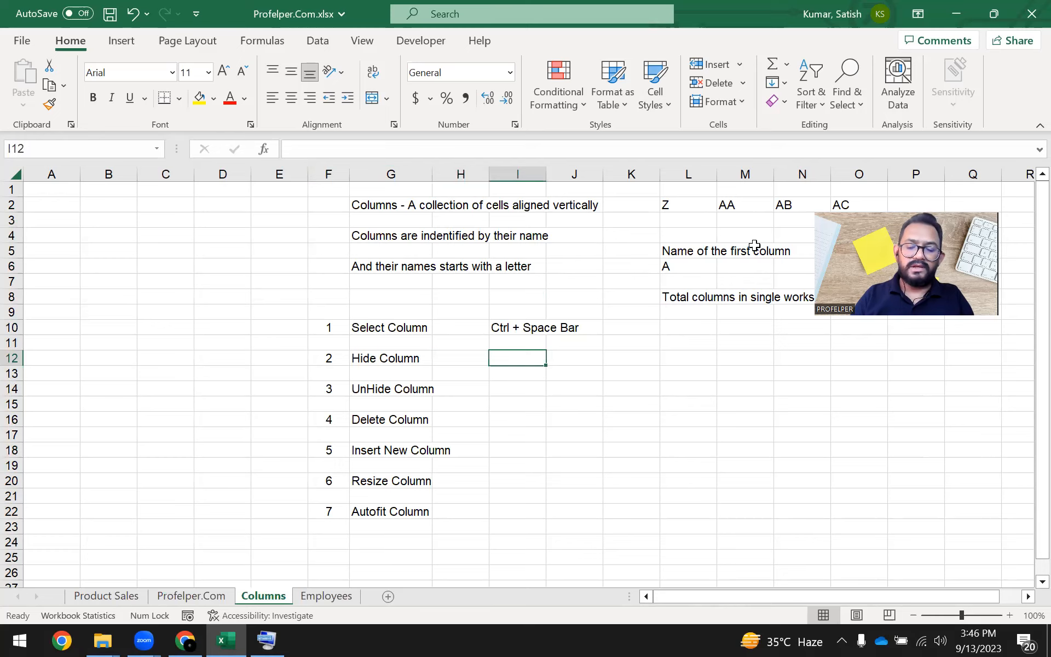
Return to the Employees sheet, select the whole Salary column starting from its heading, and finish on the Joining Date heading.
{"action": "key", "text": "ctrl+Page_Up"}
{"action": "key", "text": "ctrl+Page_Down"}
{"action": "key", "text": "ctrl+Page_Down"}
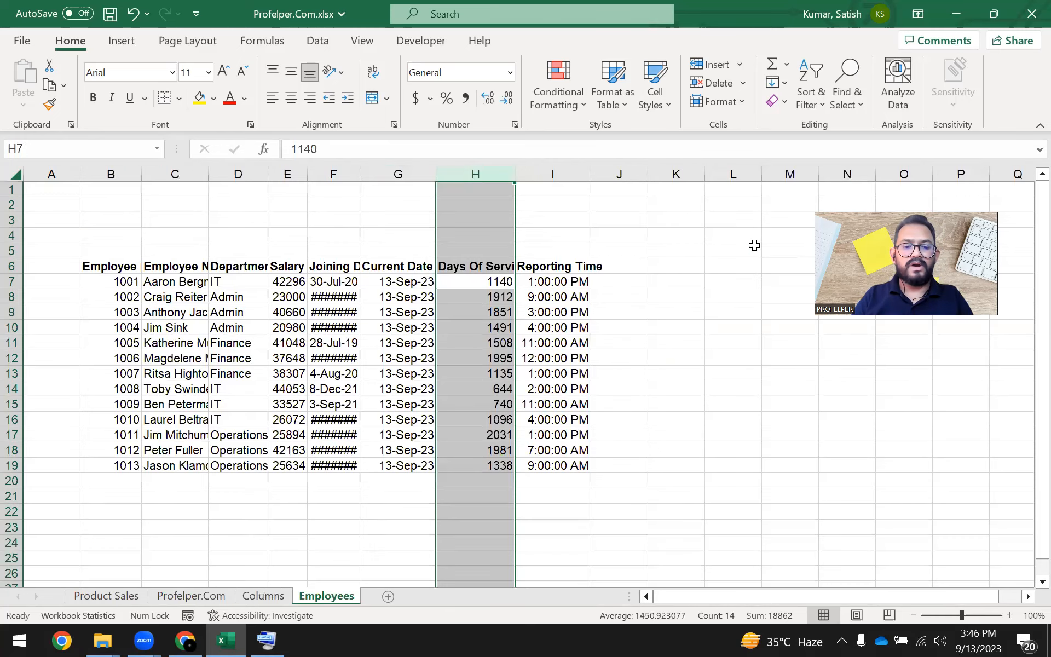
{"action": "key", "text": "Down"}
{"action": "key", "text": "Left"}
{"action": "key", "text": "Up"}
{"action": "key", "text": "Up"}
{"action": "key", "text": "Left"}
{"action": "key", "text": "Left"}
{"action": "key", "text": "ctrl+space"}
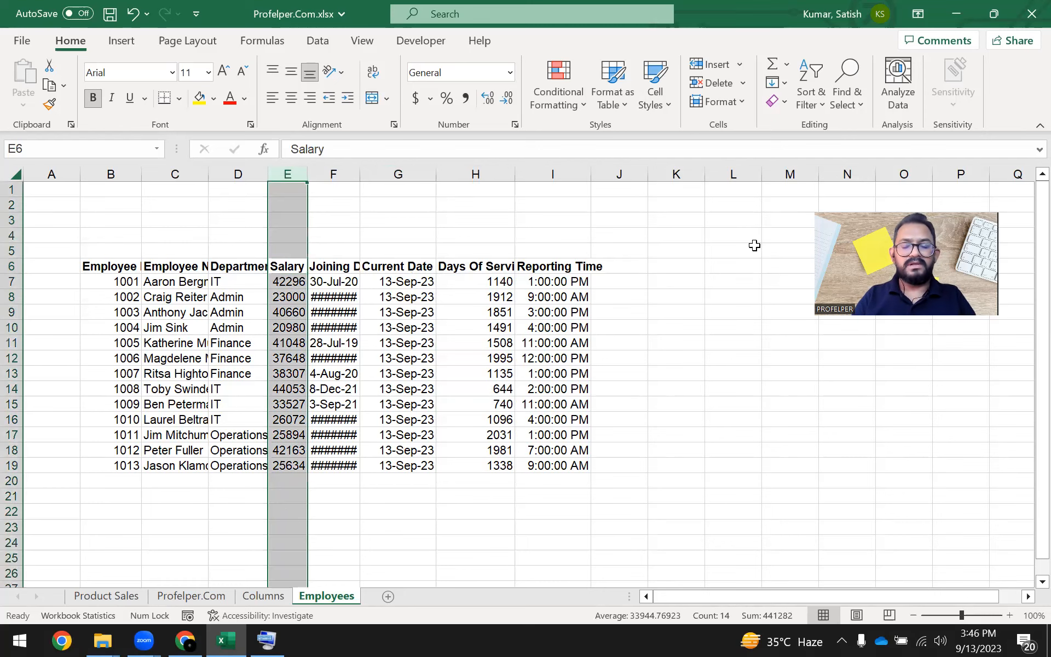
{"action": "key", "text": "Right"}
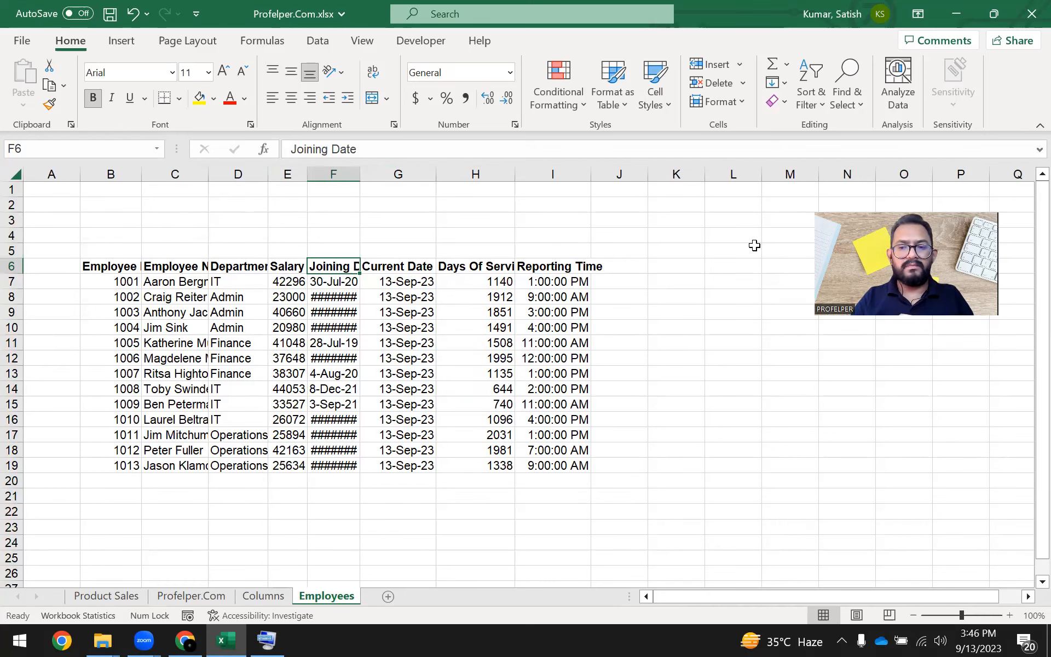
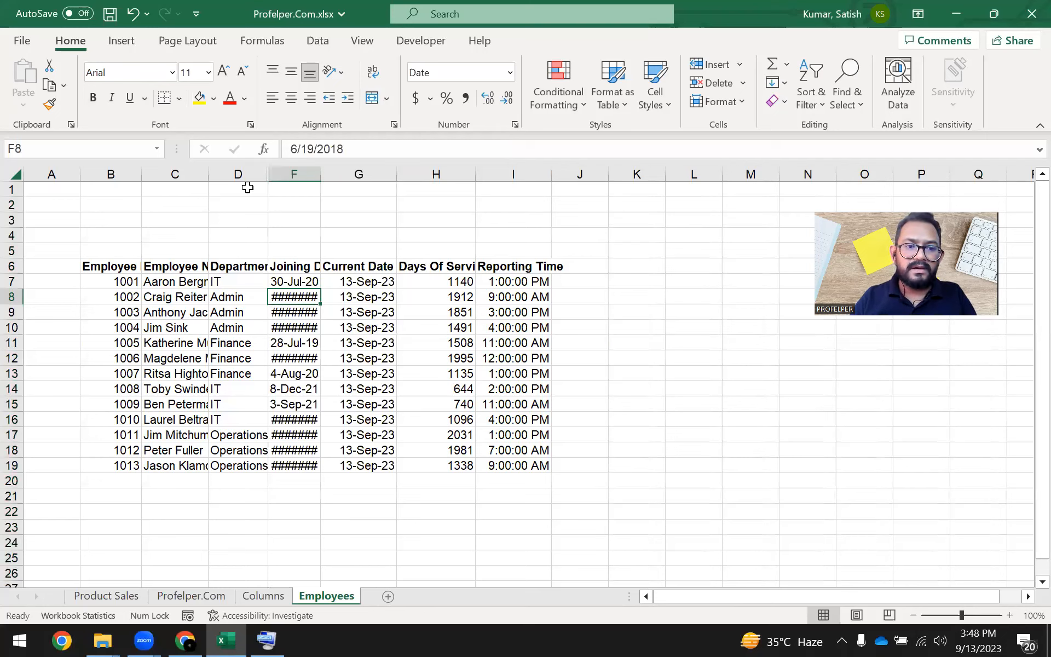
Select columns D through F across the hidden Salary column and clear the selection at cell F5.
{"action": "left_click_drag", "start_coordinate": [252, 193], "coordinate": [293, 206]}
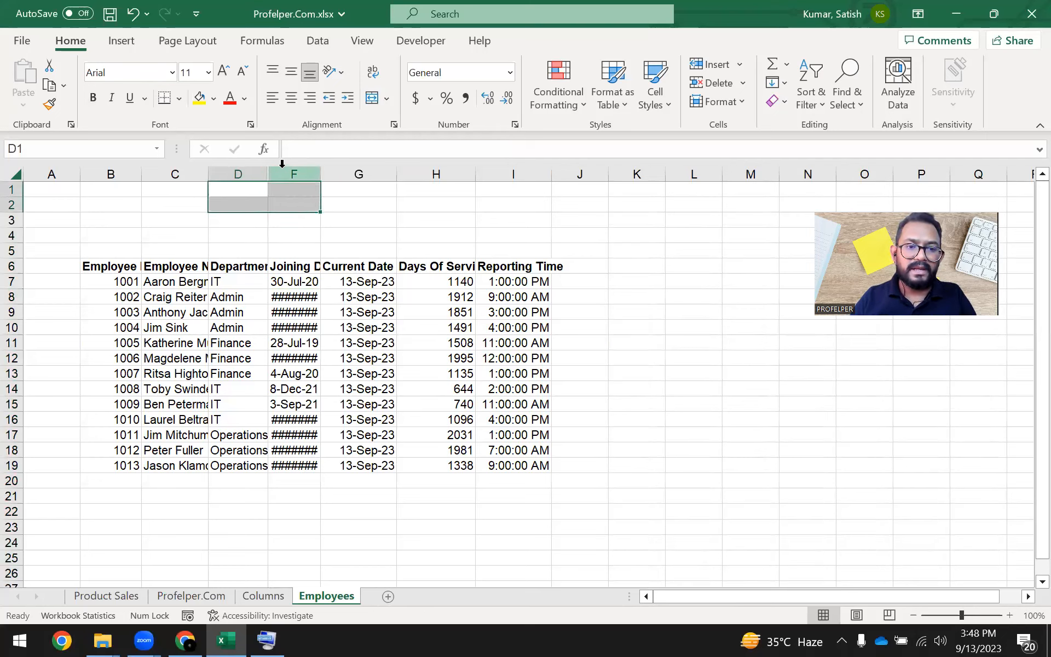
{"action": "left_click", "coordinate": [275, 205]}
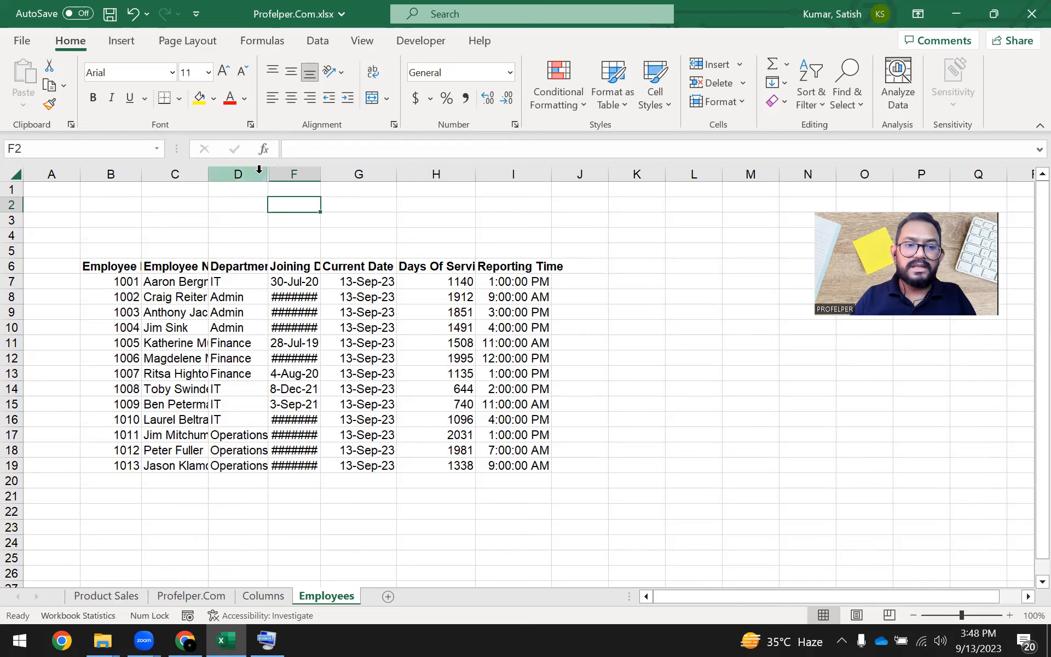
{"action": "left_click_drag", "start_coordinate": [260, 171], "coordinate": [290, 172]}
{"action": "left_click", "coordinate": [286, 190]}
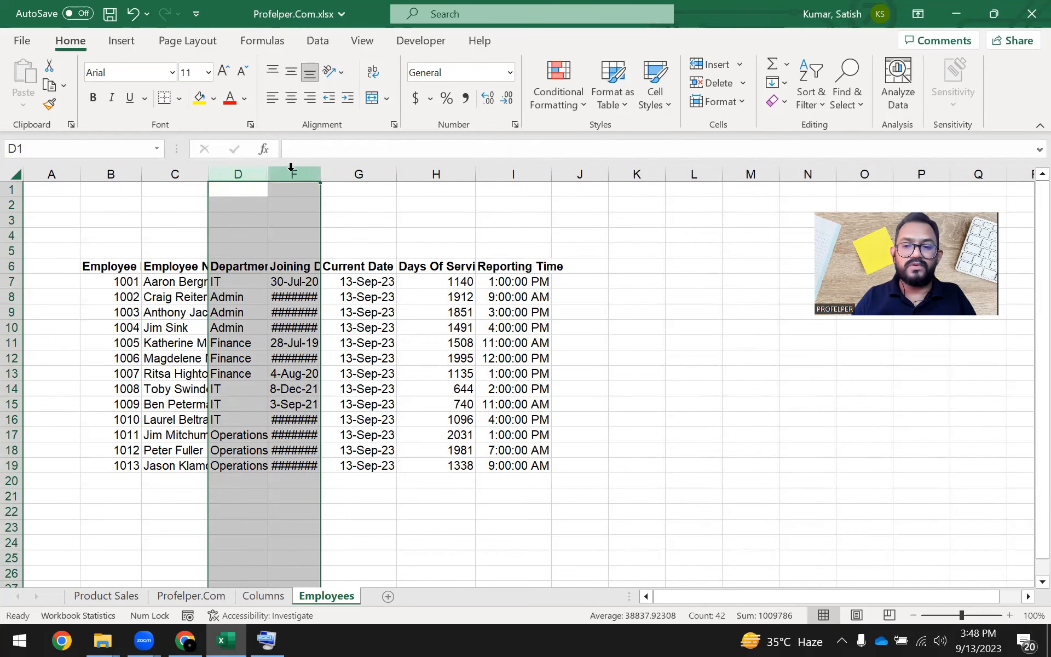
{"action": "left_click", "coordinate": [296, 248]}
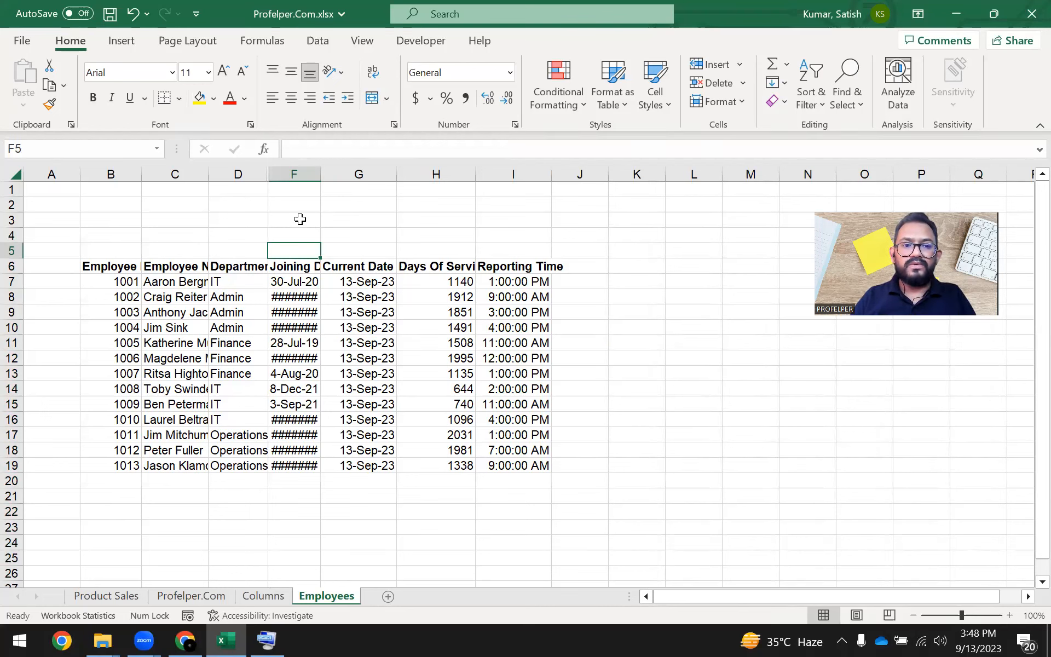
{"action": "left_click_drag", "start_coordinate": [238, 174], "coordinate": [291, 175]}
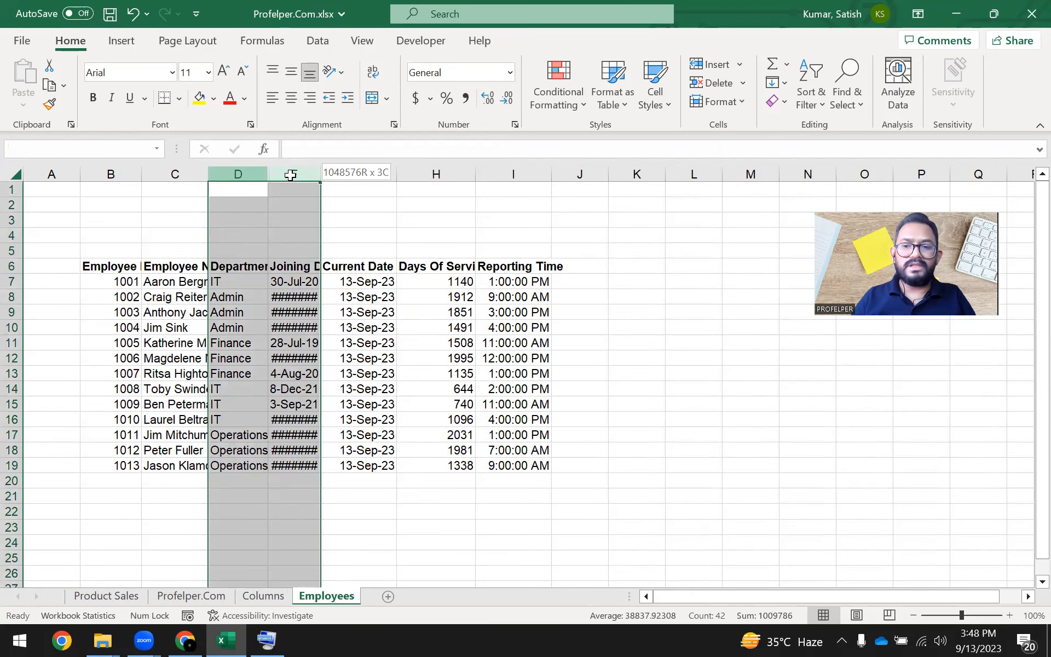
{"action": "right_click", "coordinate": [295, 173]}
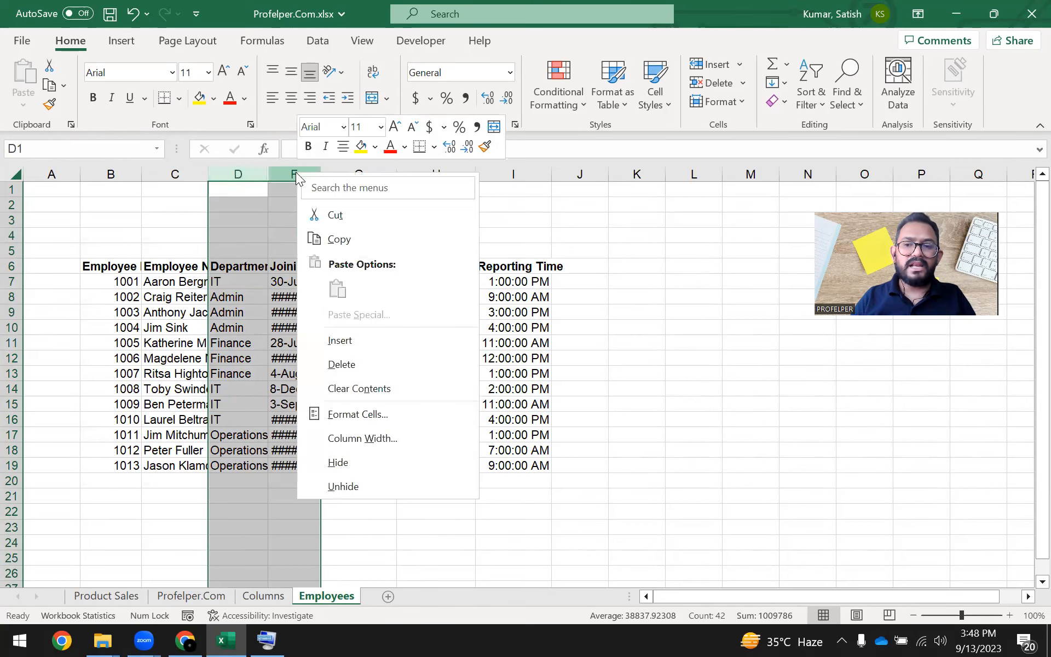
{"action": "left_click", "coordinate": [389, 485]}
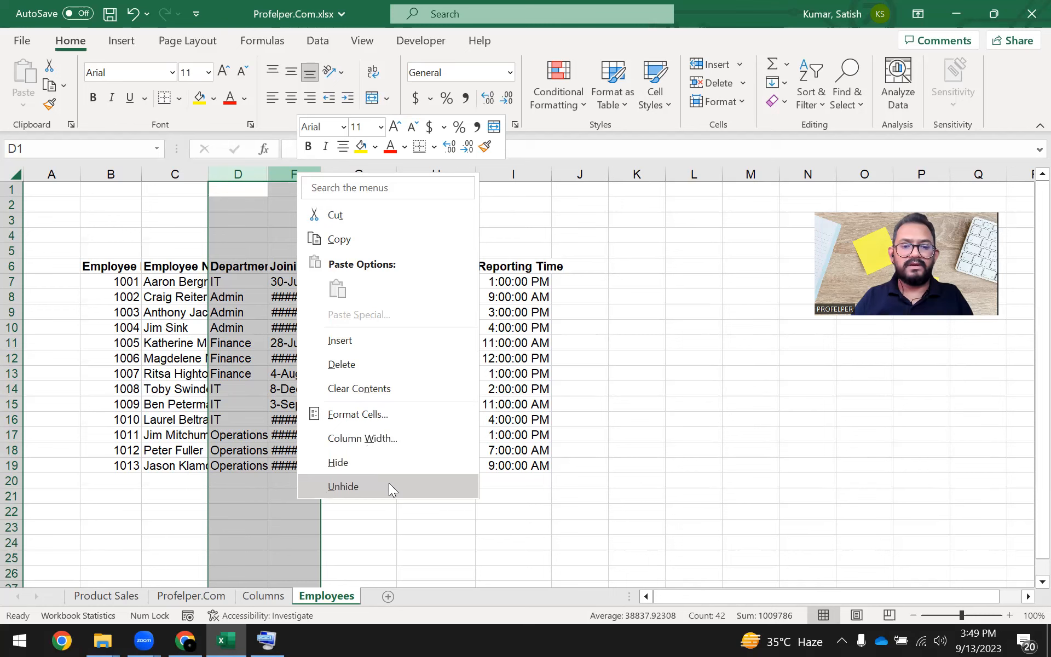
{"action": "left_click", "coordinate": [235, 284]}
{"action": "left_click", "coordinate": [248, 224]}
Select columns D through F on both sides of the hidden Salary column and unhide it.
{"action": "left_click_drag", "start_coordinate": [241, 174], "coordinate": [292, 172]}
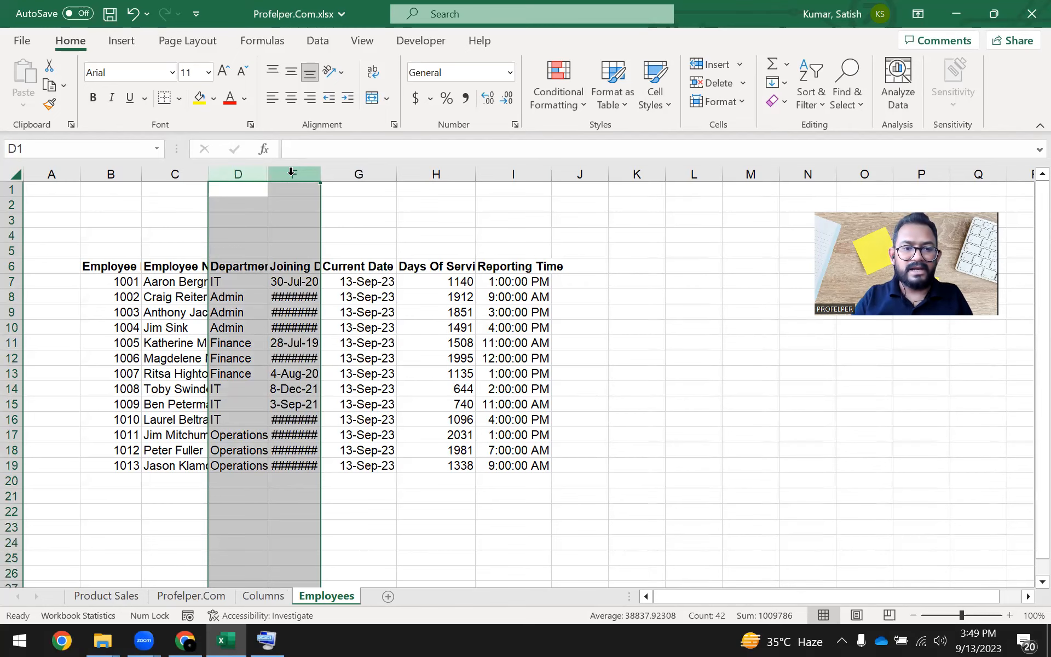
{"action": "left_click_drag", "start_coordinate": [257, 174], "coordinate": [295, 170]}
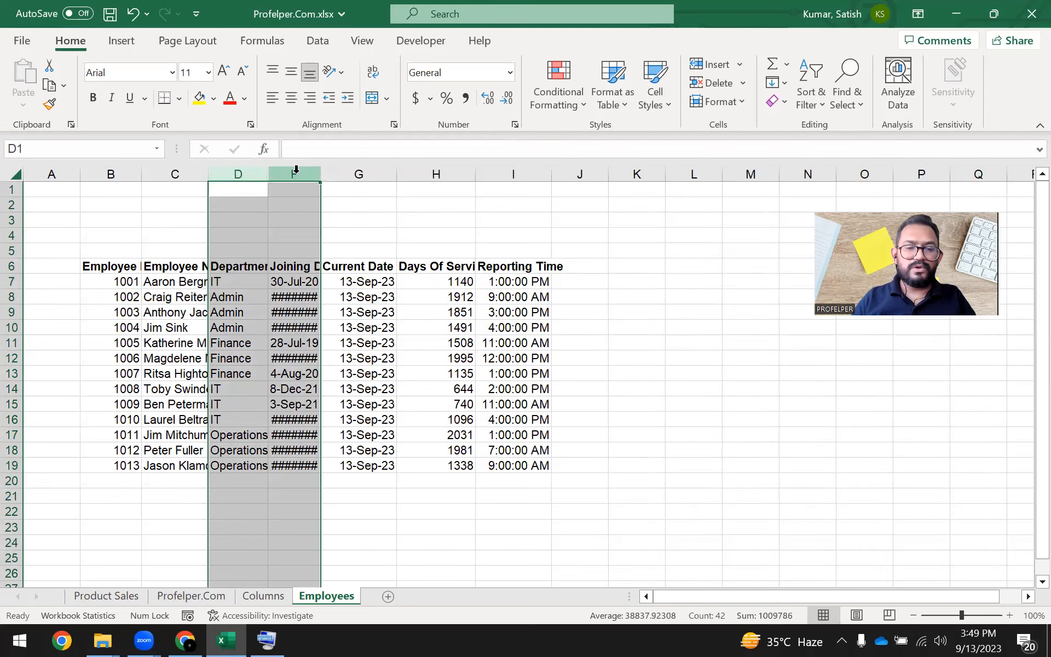
{"action": "right_click", "coordinate": [296, 173]}
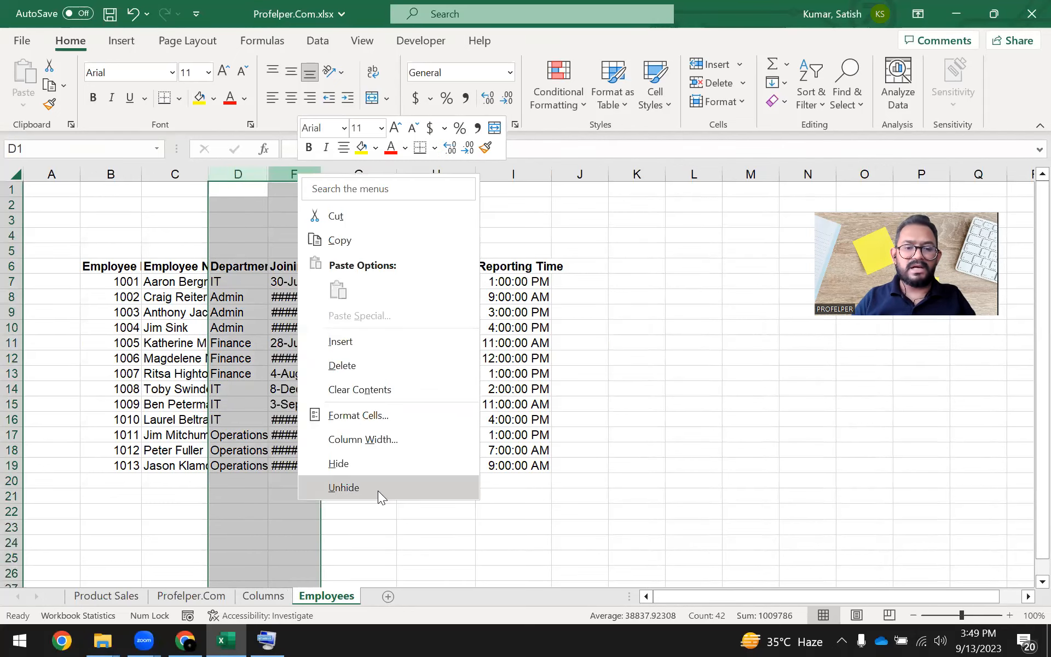
{"action": "left_click", "coordinate": [344, 487]}
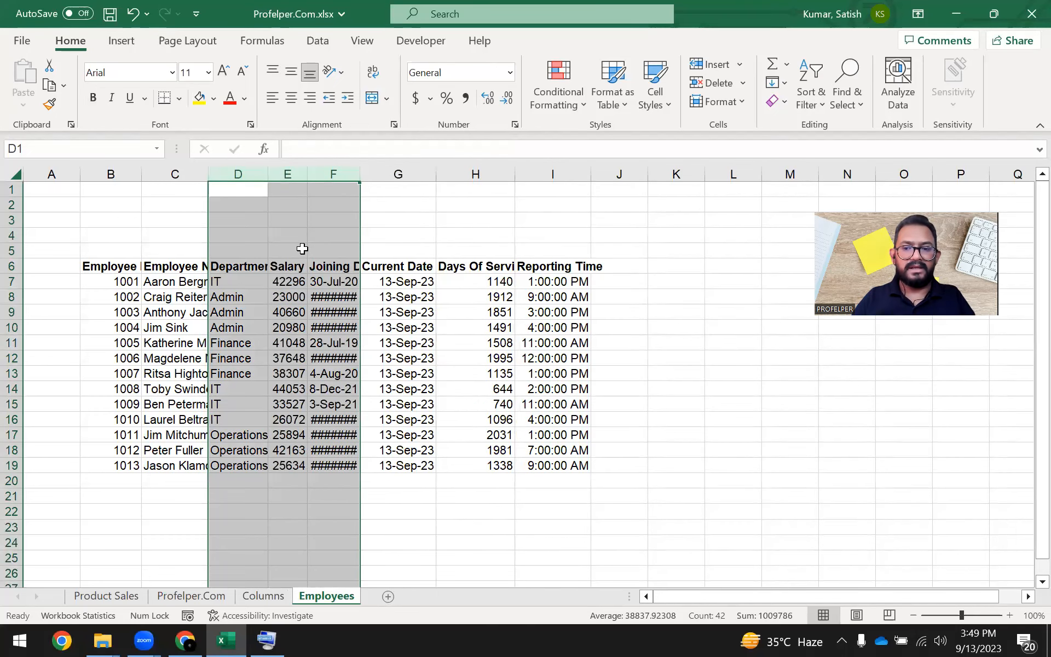
Select the whole Salary column E, hide it, and finish on cell F10 in the Joining Date column.
{"action": "left_click", "coordinate": [293, 173]}
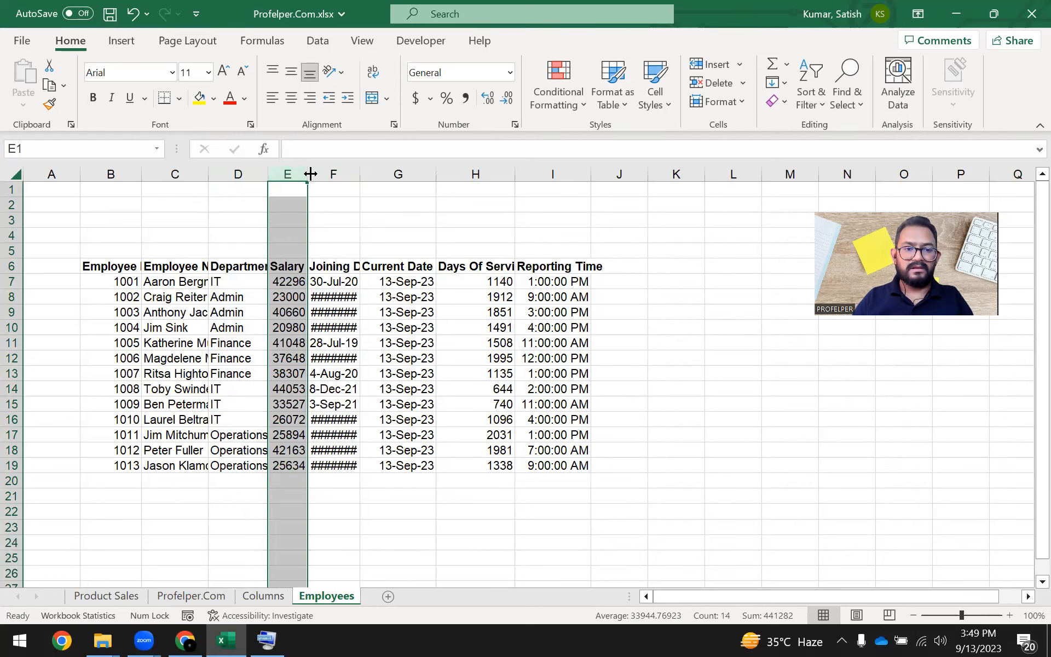
{"action": "left_click", "coordinate": [344, 248]}
{"action": "right_click", "coordinate": [287, 179]}
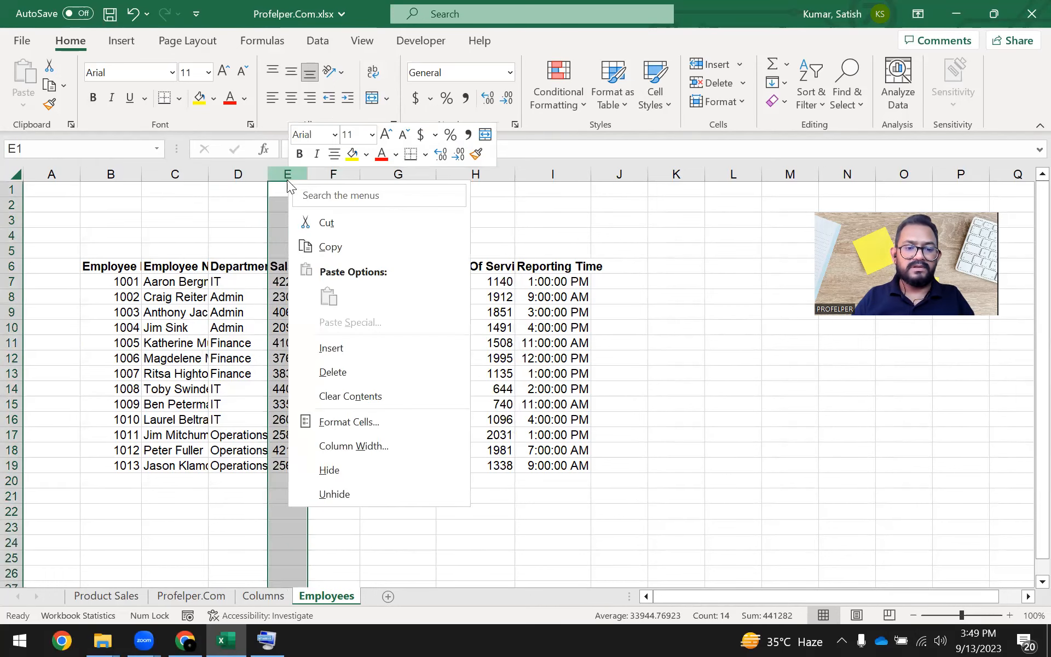
{"action": "left_click", "coordinate": [367, 470]}
{"action": "left_click", "coordinate": [288, 323]}
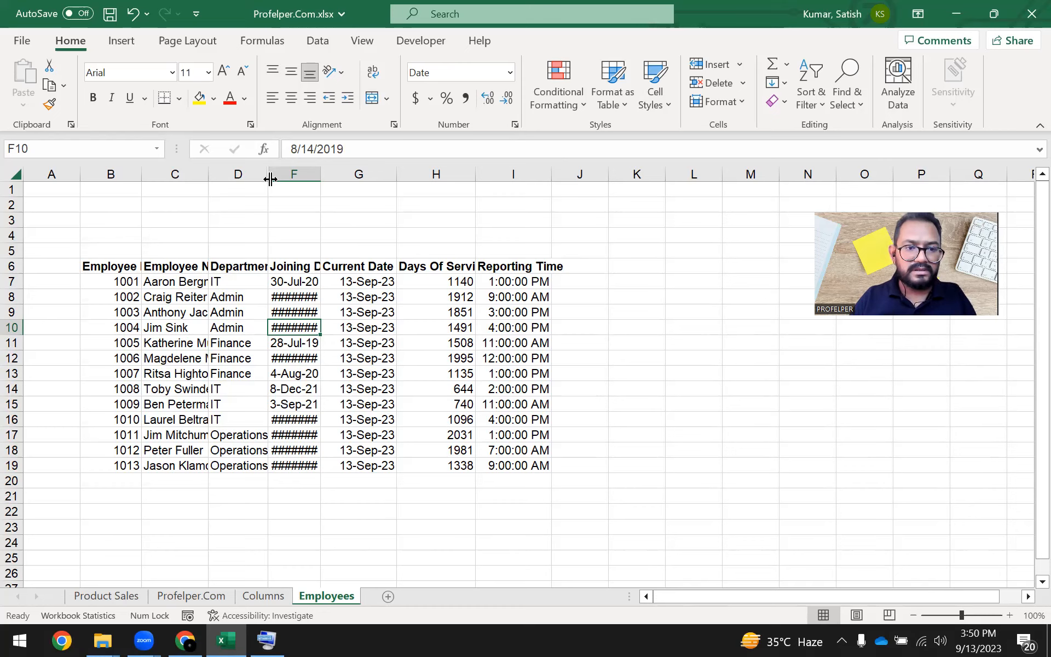
Unhide the Salary column by widening its collapsed border between columns D and F, and finish on cell E3.
{"action": "left_click_drag", "start_coordinate": [271, 178], "coordinate": [271, 180]}
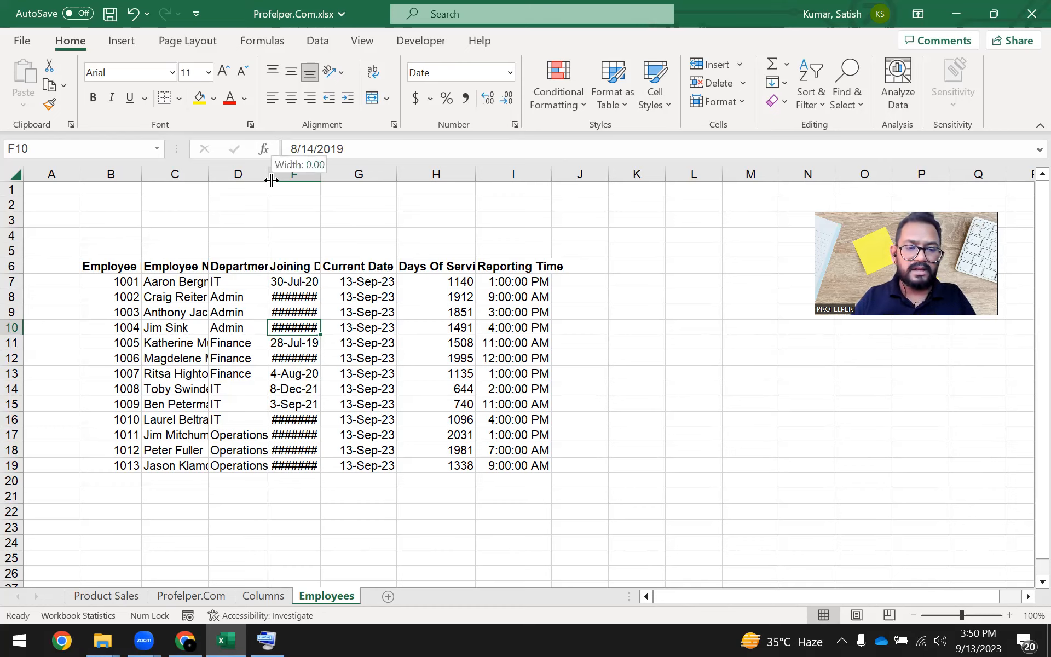
{"action": "left_click_drag", "start_coordinate": [272, 180], "coordinate": [332, 178]}
{"action": "left_click", "coordinate": [298, 174]}
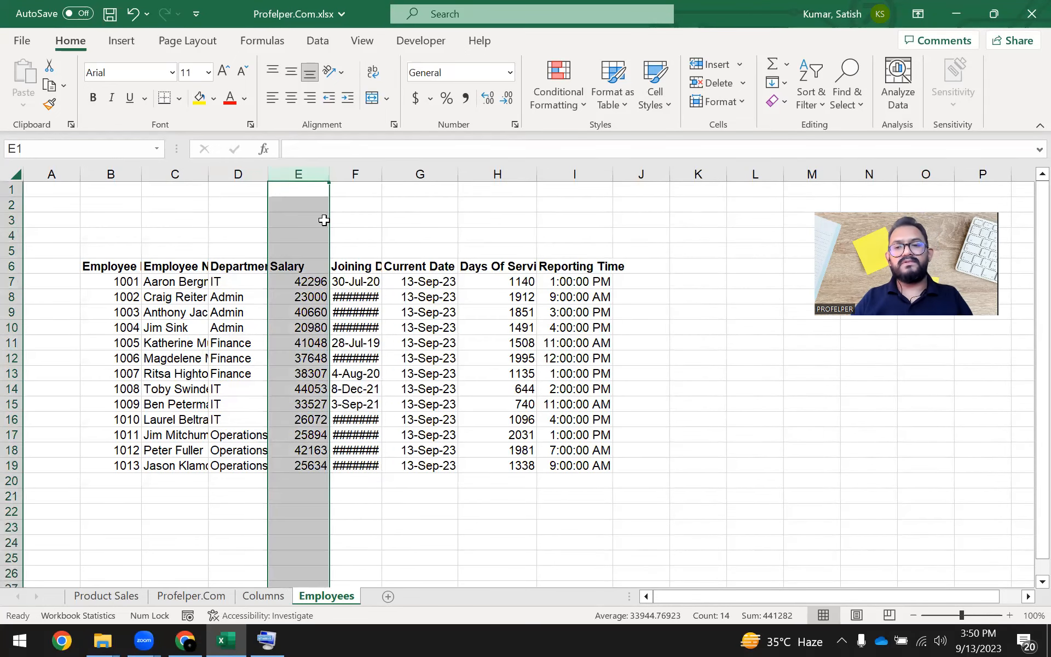
{"action": "left_click", "coordinate": [290, 221]}
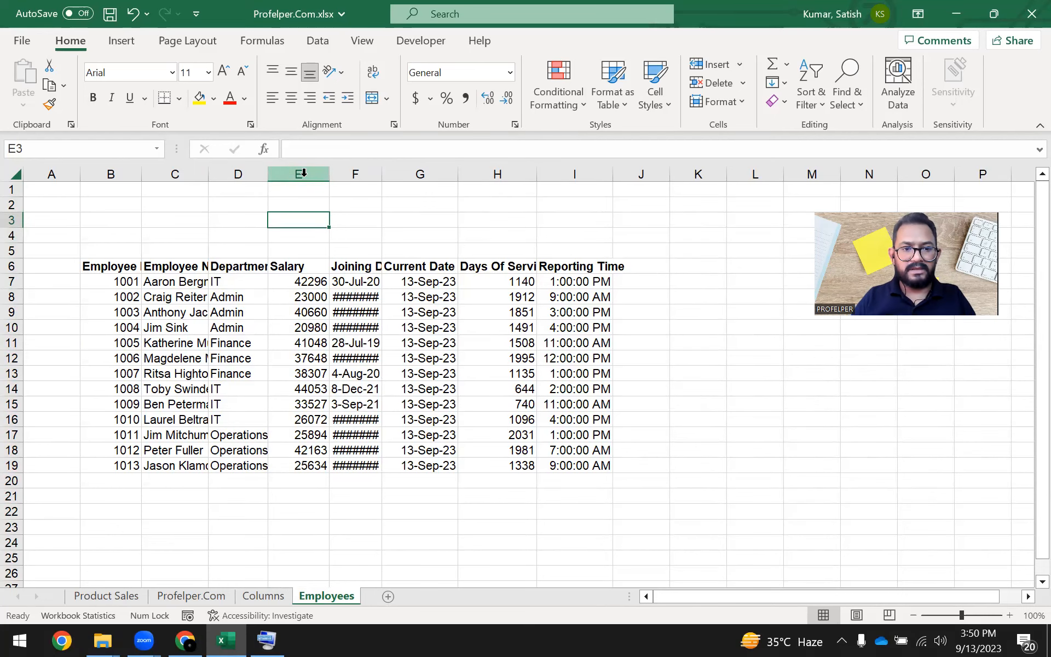
Hide the Salary column again and finish on cell F11 in the Joining Date column.
{"action": "right_click", "coordinate": [304, 173]}
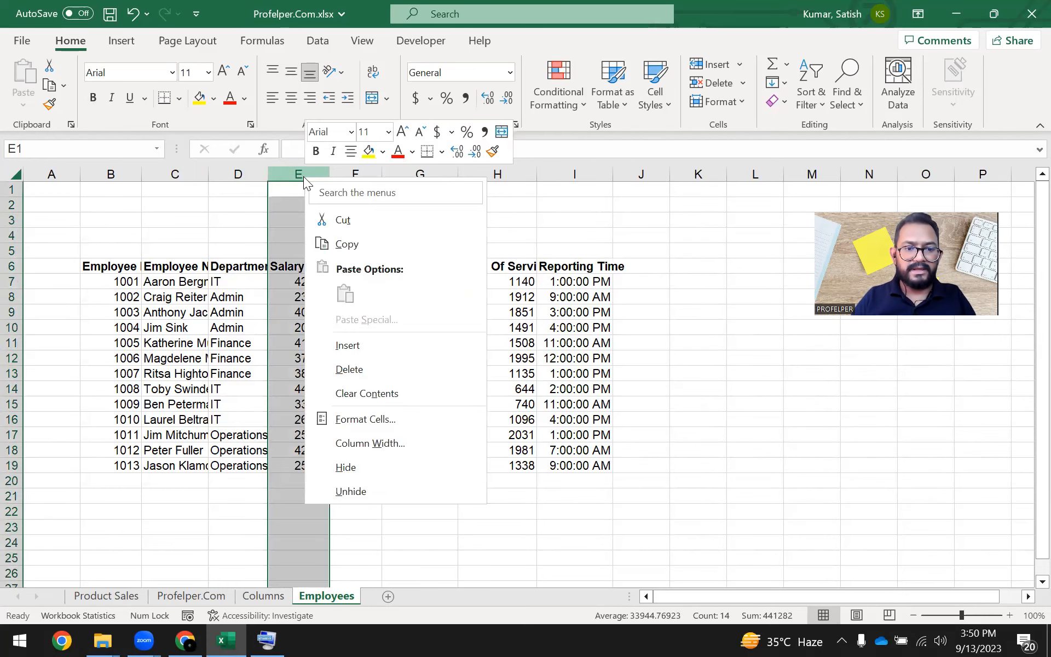
{"action": "left_click", "coordinate": [372, 468]}
{"action": "left_click", "coordinate": [294, 342]}
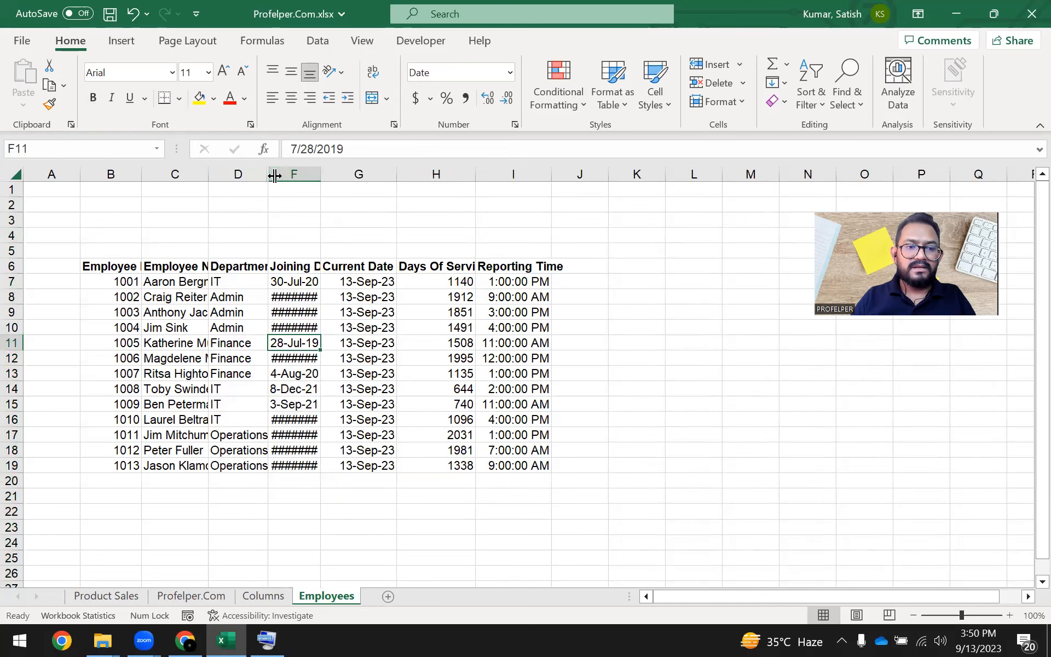
Bring back the Salary column by pulling its collapsed border wider, select the whole column, and finish on cell E3.
{"action": "left_click_drag", "start_coordinate": [274, 176], "coordinate": [285, 175]}
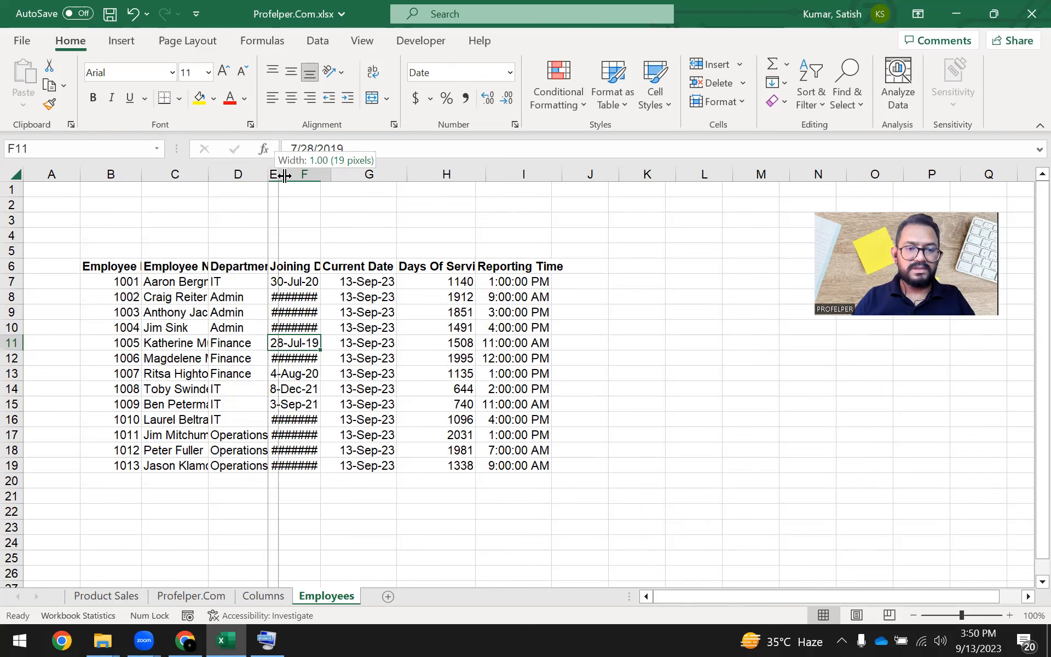
{"action": "left_click_drag", "start_coordinate": [284, 175], "coordinate": [325, 176]}
{"action": "left_click", "coordinate": [304, 174]}
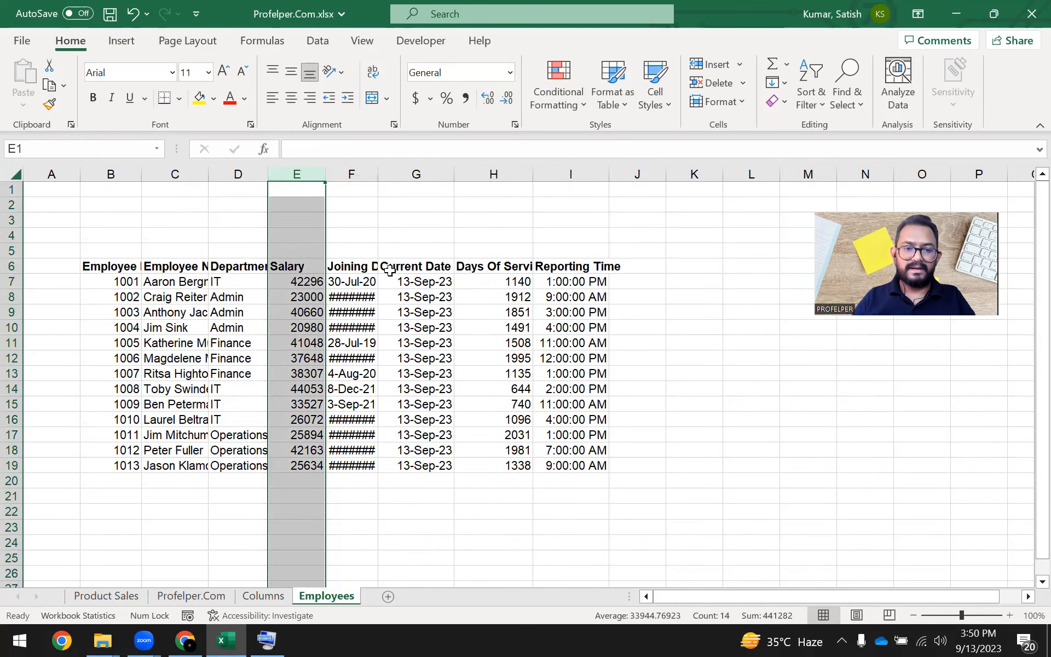
{"action": "left_click", "coordinate": [275, 223]}
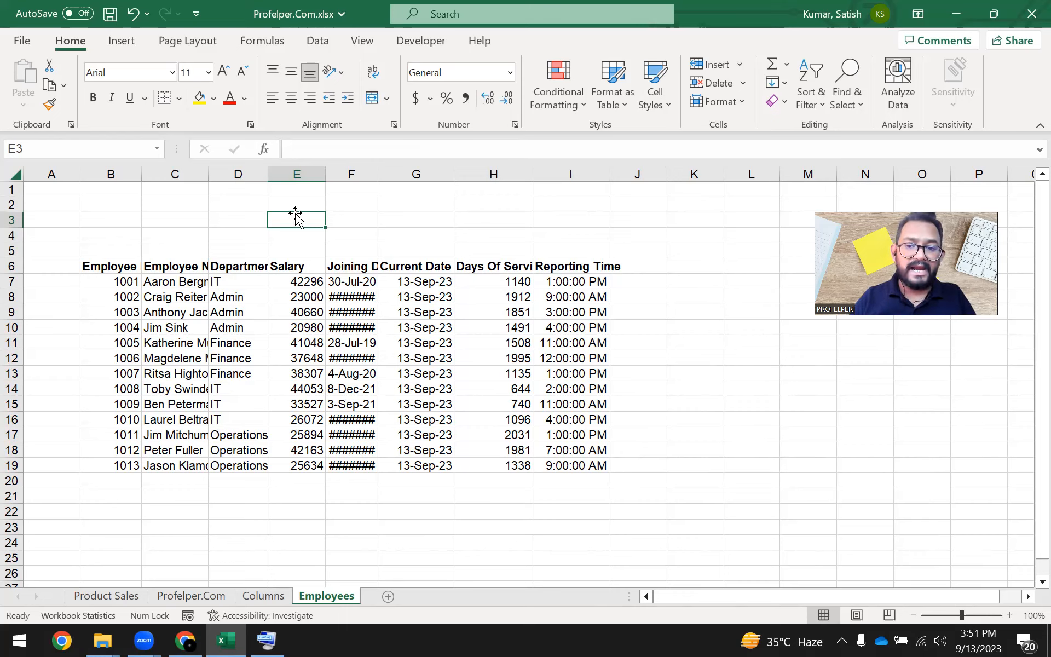
Select the whole Salary column E and hide it with the Hide Columns command from the cell formatting options.
{"action": "right_click", "coordinate": [287, 169]}
{"action": "left_click", "coordinate": [213, 235]}
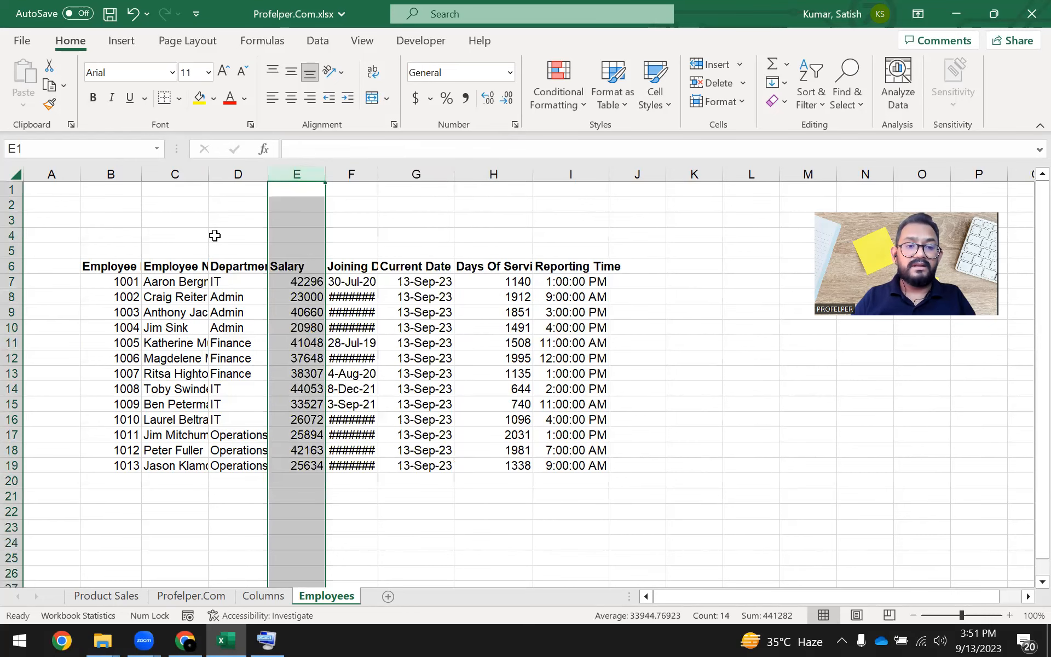
{"action": "left_click", "coordinate": [301, 265]}
{"action": "left_click", "coordinate": [298, 172]}
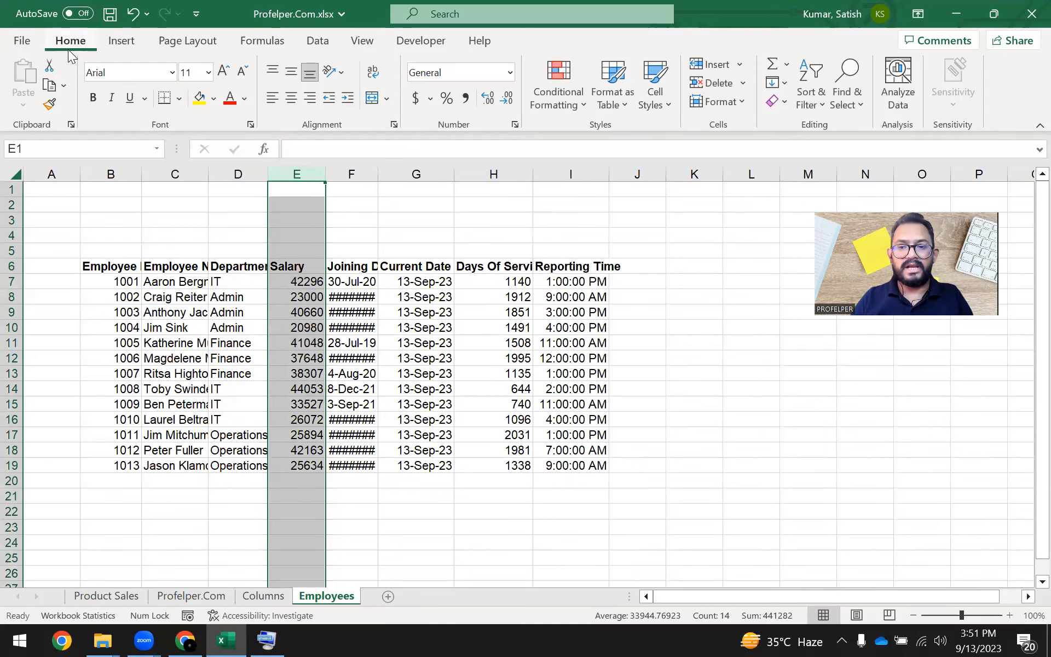
{"action": "left_click", "coordinate": [742, 102]}
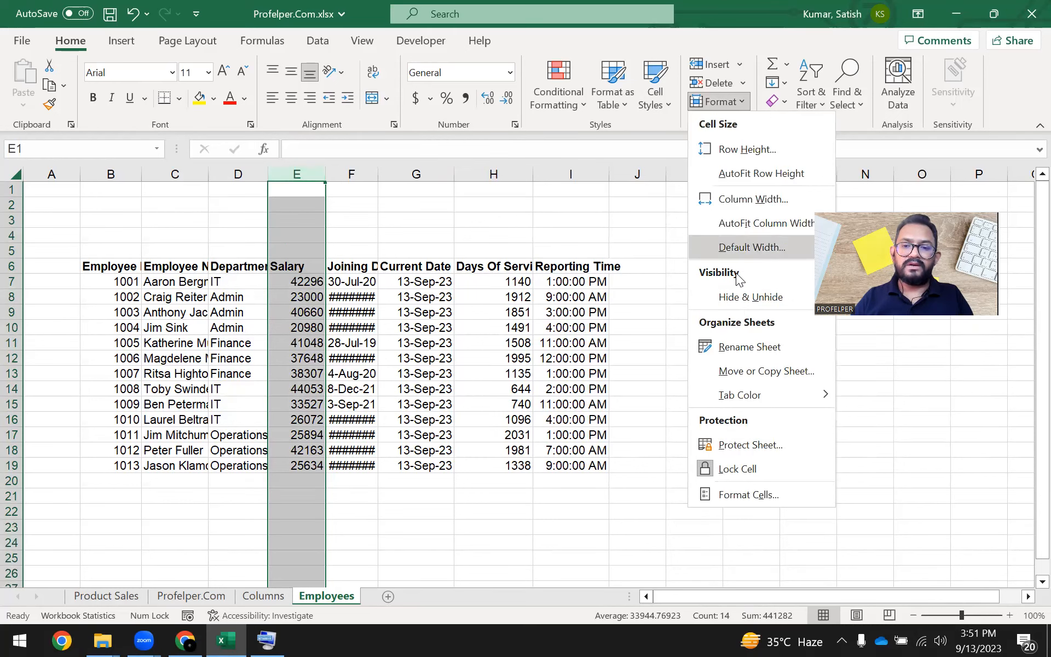
{"action": "mouse_move", "coordinate": [787, 302]}
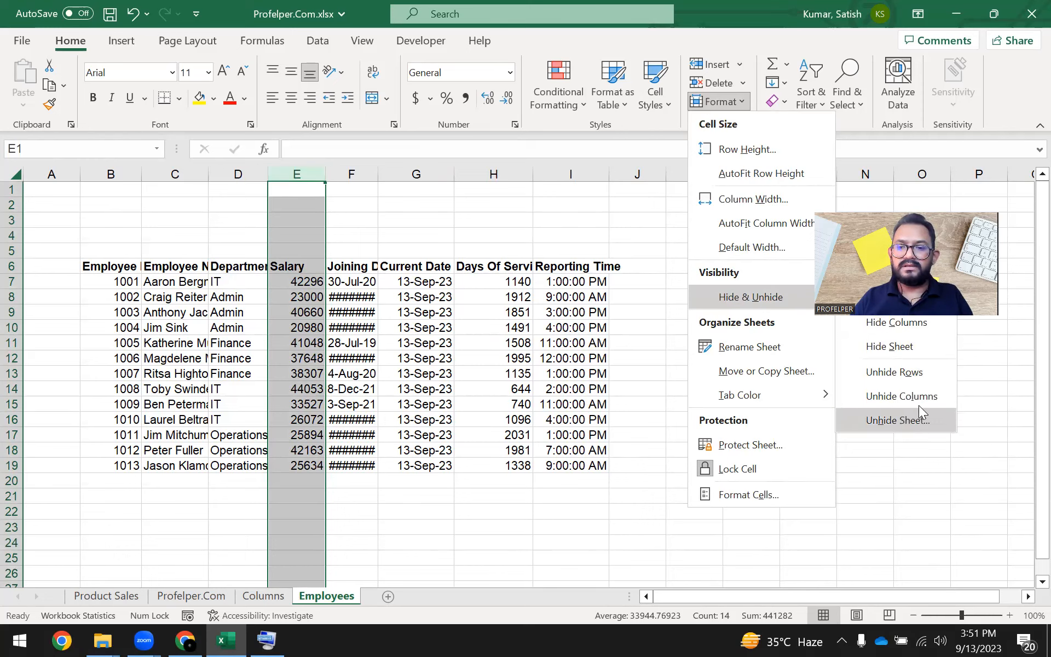
{"action": "left_click", "coordinate": [923, 326]}
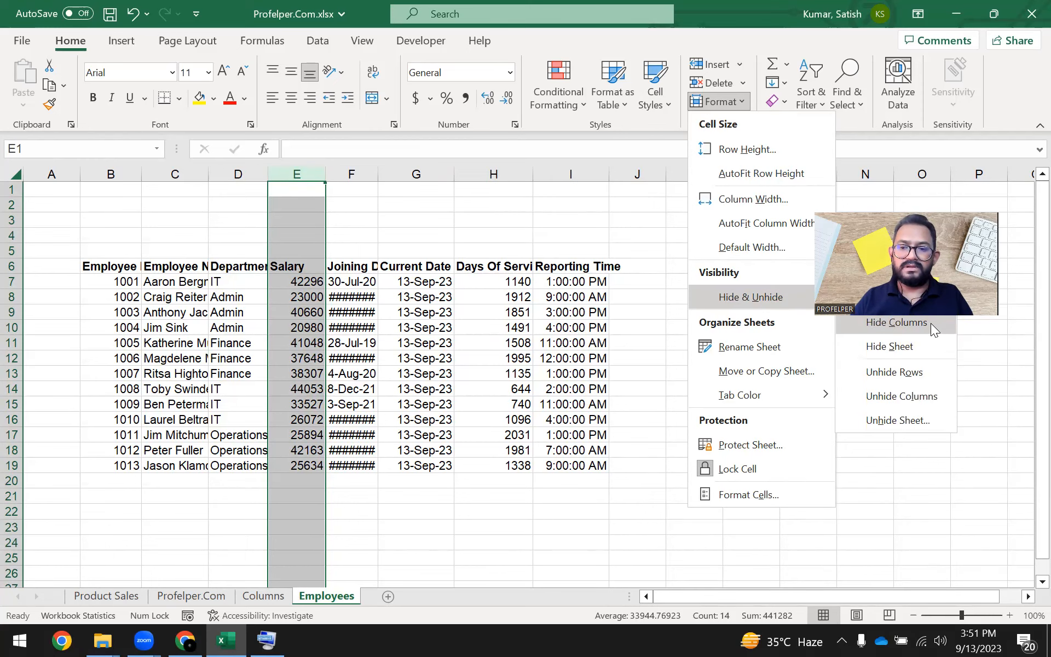
{"action": "left_click", "coordinate": [930, 323]}
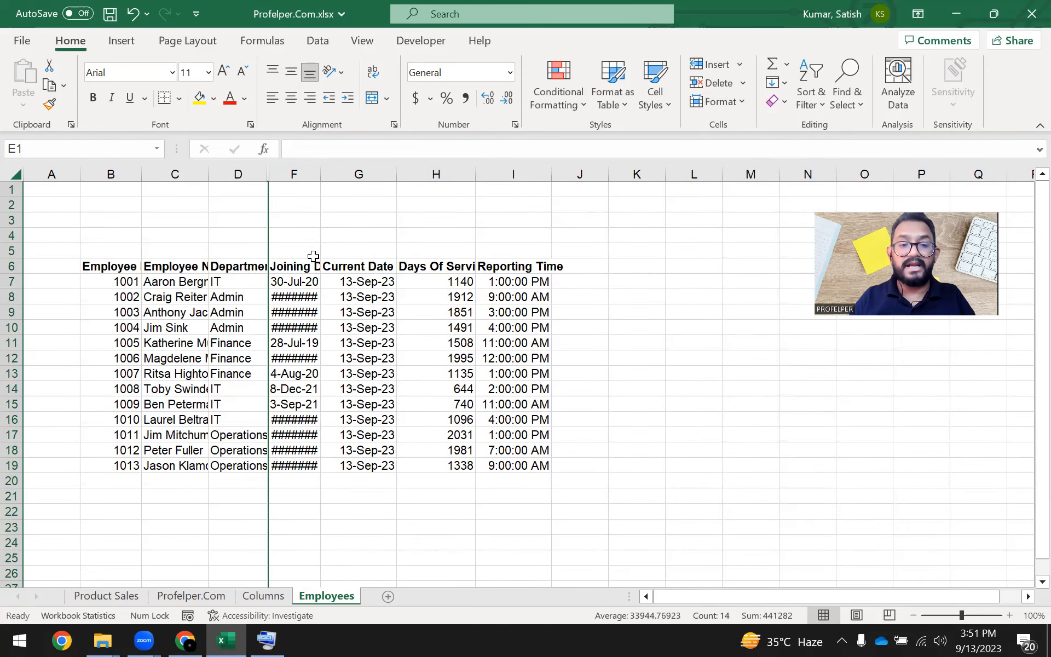
Select columns D through F around the hidden Salary column, apply the Unhide Columns format command, and finish on cell G10.
{"action": "left_click", "coordinate": [334, 236]}
{"action": "left_click", "coordinate": [263, 174]}
{"action": "left_click_drag", "start_coordinate": [263, 174], "coordinate": [296, 173]}
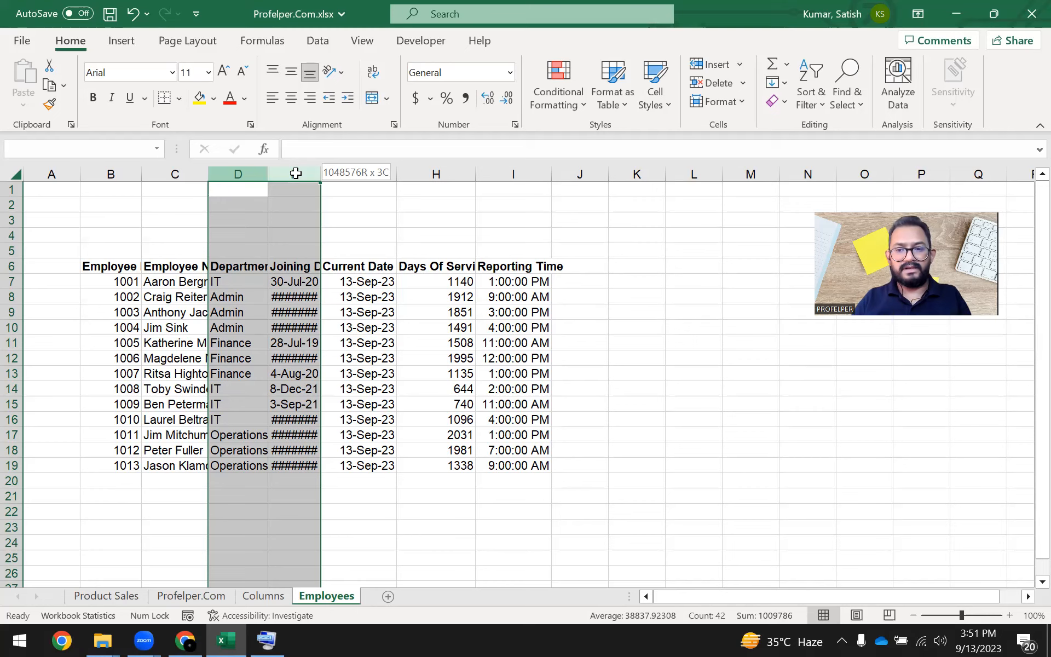
{"action": "left_click_drag", "start_coordinate": [296, 173], "coordinate": [296, 169]}
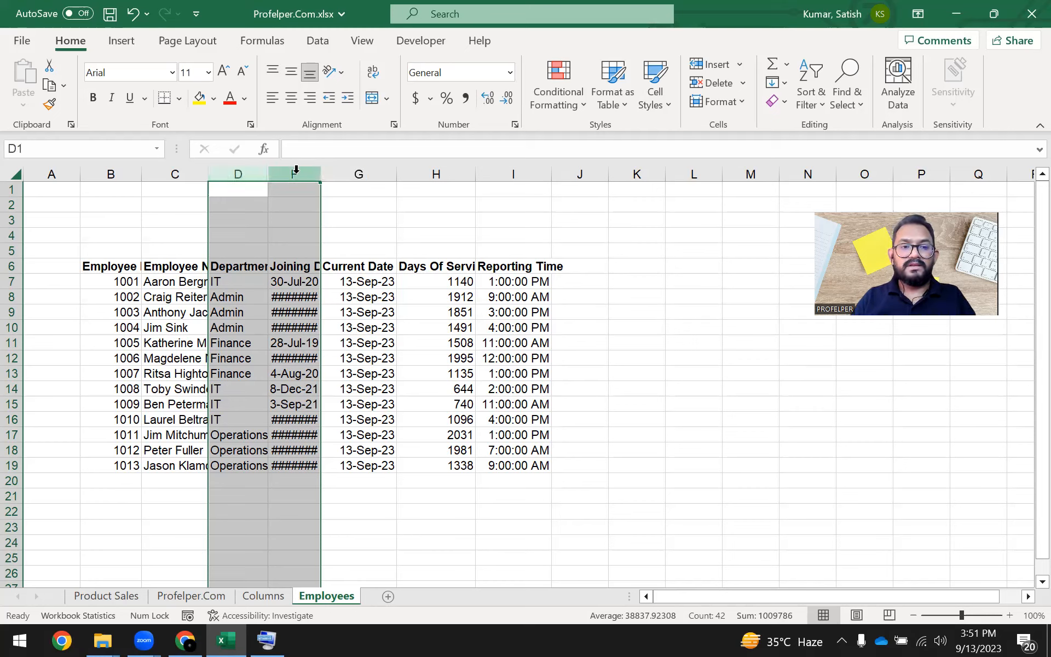
{"action": "left_click", "coordinate": [81, 37]}
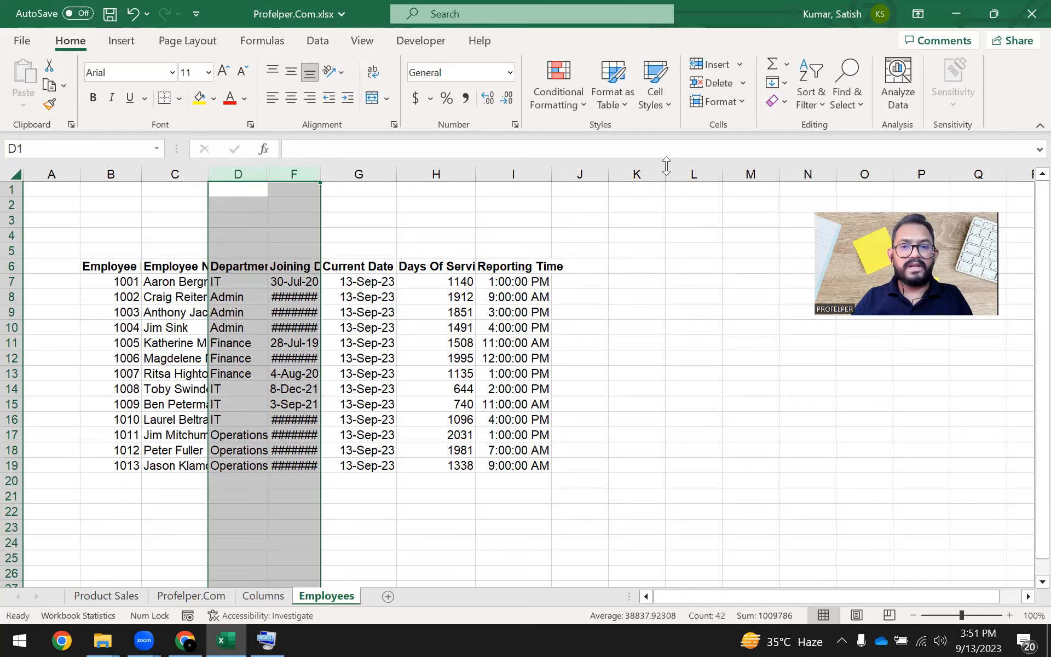
{"action": "key", "text": "ctrl"}
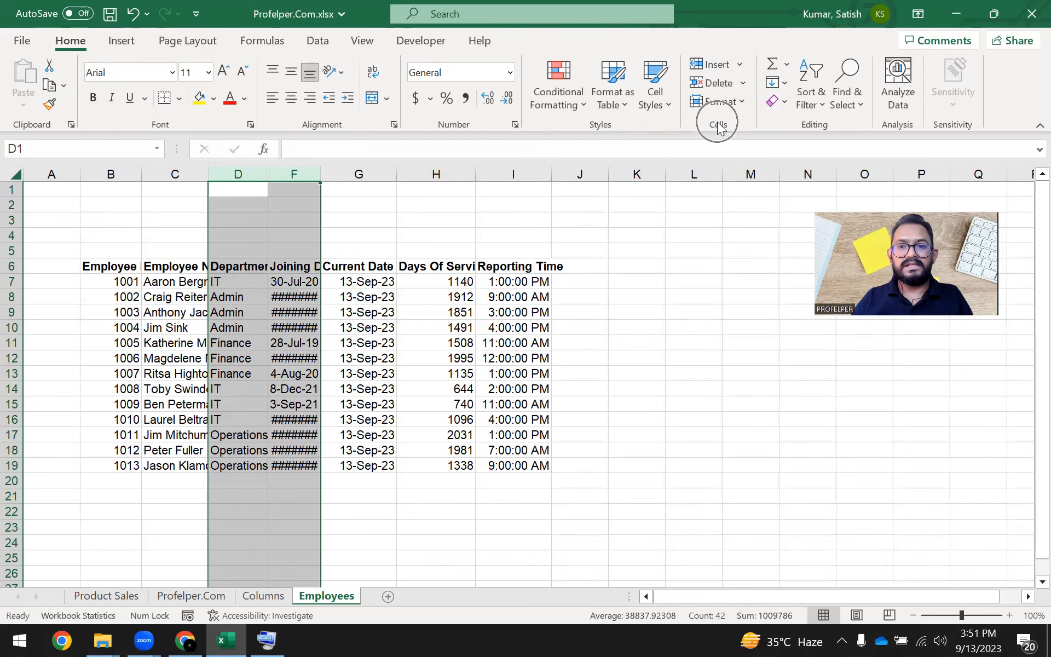
{"action": "left_click", "coordinate": [744, 103]}
{"action": "mouse_move", "coordinate": [773, 294]}
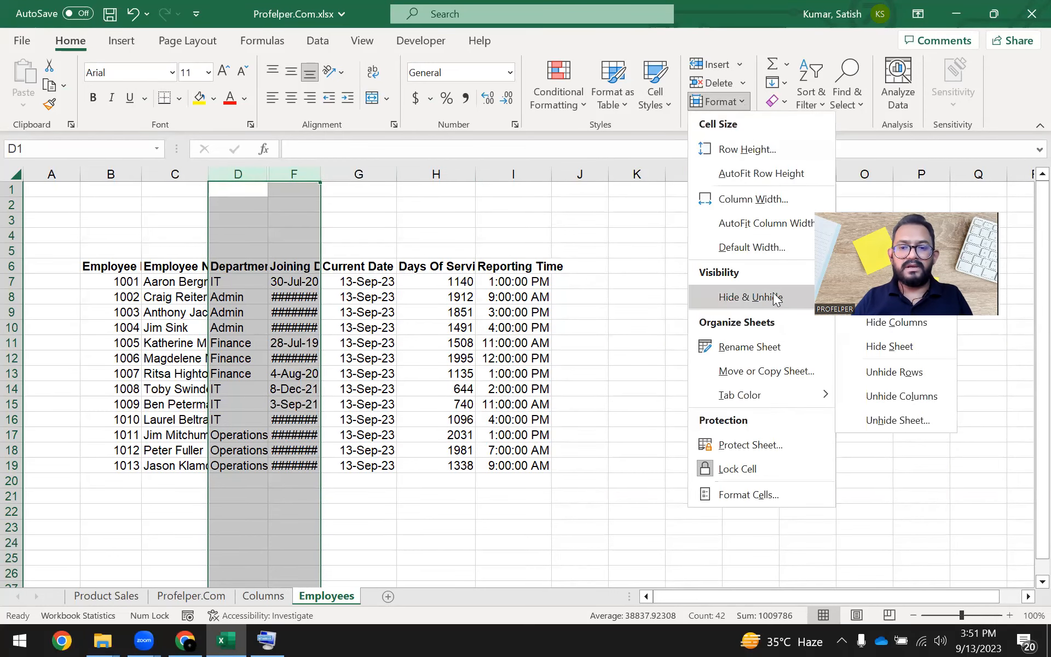
{"action": "key", "text": "ctrl"}
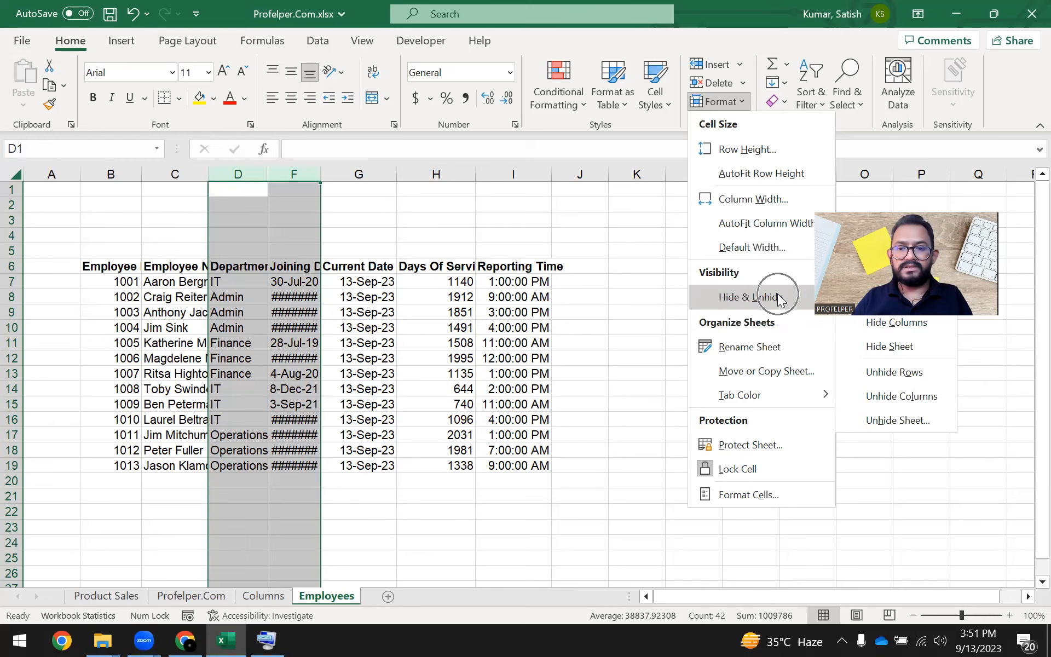
{"action": "left_click", "coordinate": [941, 400]}
{"action": "left_click", "coordinate": [384, 324]}
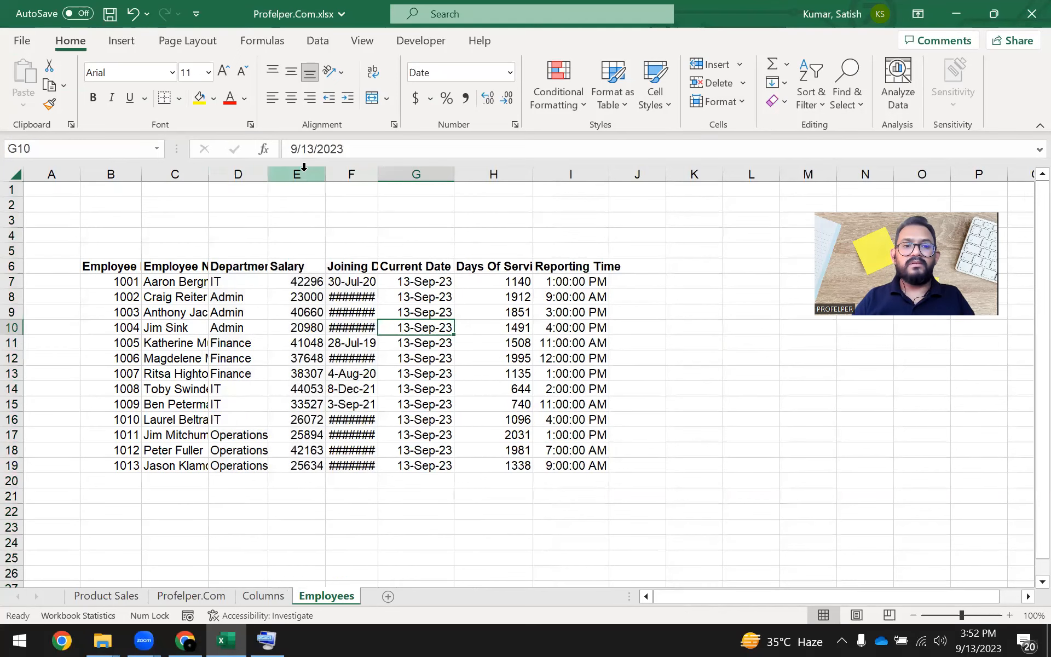
{"action": "left_click", "coordinate": [305, 166]}
{"action": "left_click", "coordinate": [444, 282]}
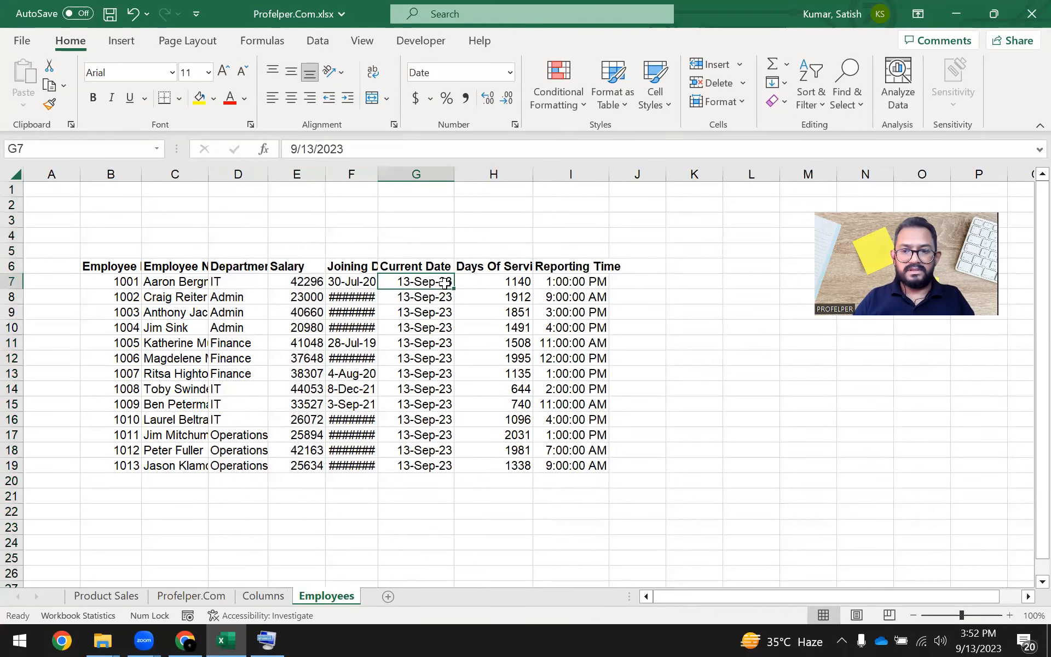
{"action": "left_click", "coordinate": [297, 265]}
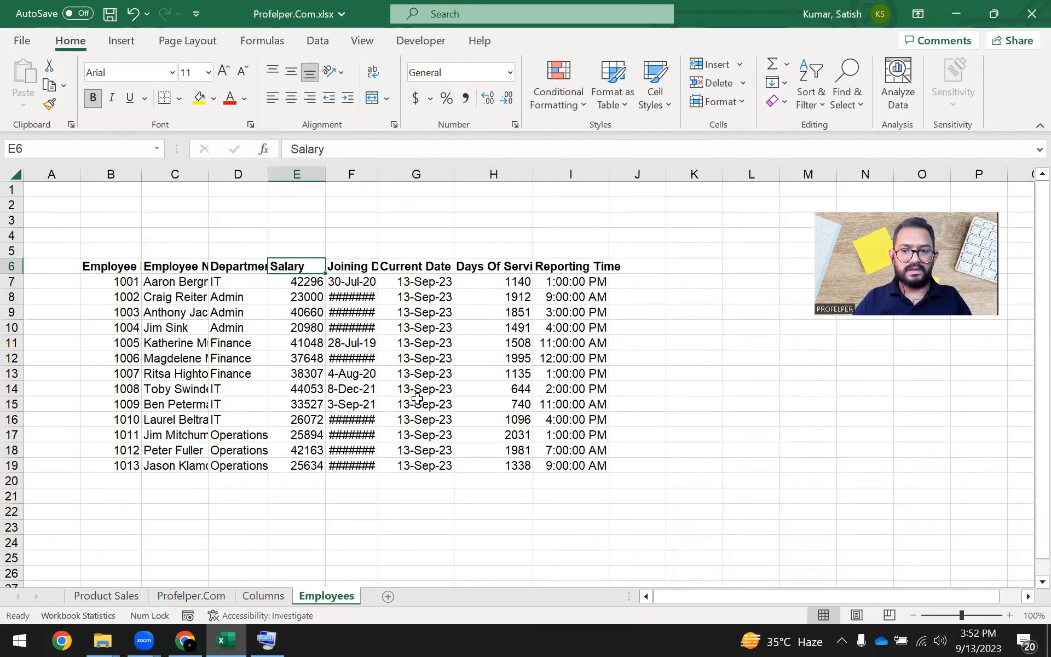
On the Columns sheet, enter the shortcut note "Ctrl+0" in cell I12 beside Hide Column.
{"action": "left_click", "coordinate": [284, 592]}
{"action": "left_click", "coordinate": [493, 373]}
{"action": "left_click", "coordinate": [525, 353]}
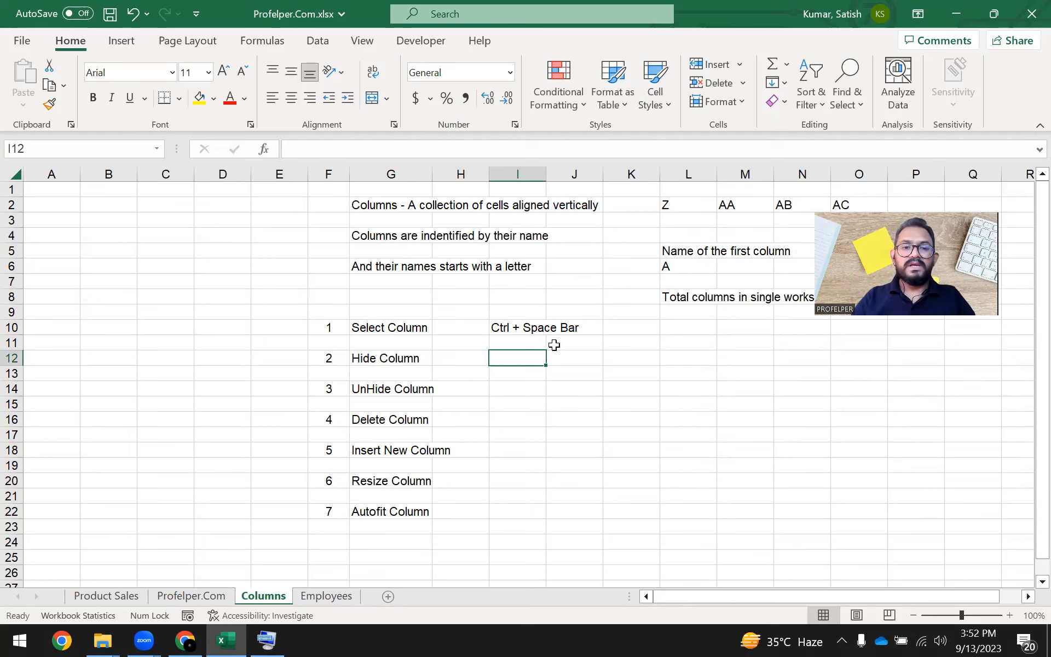
{"action": "type", "text": "Ct"}
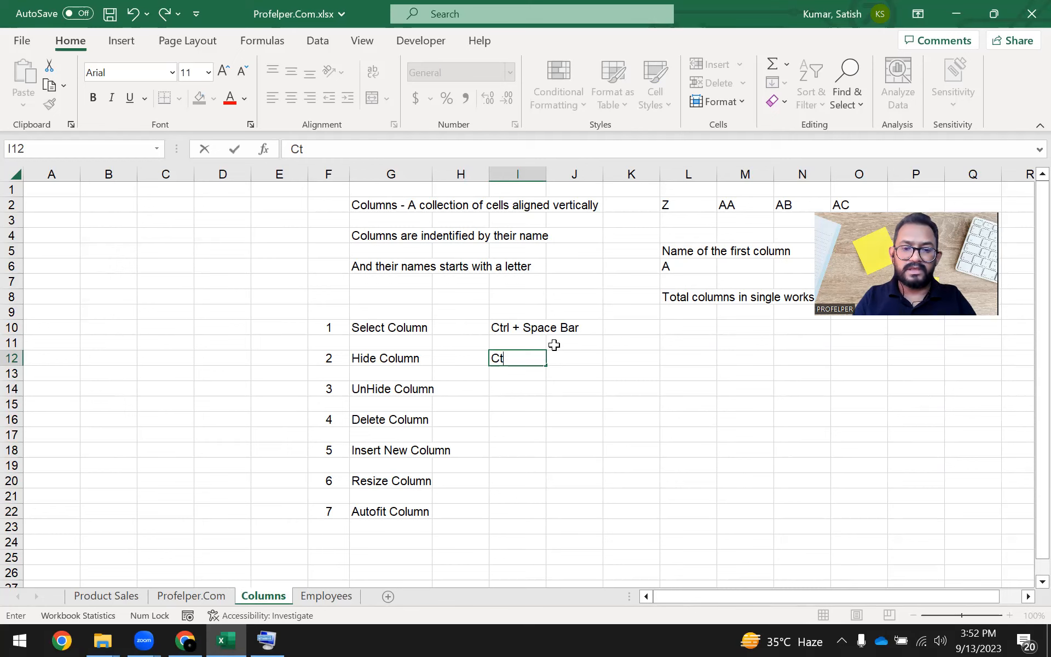
{"action": "type", "text": "rl+0"}
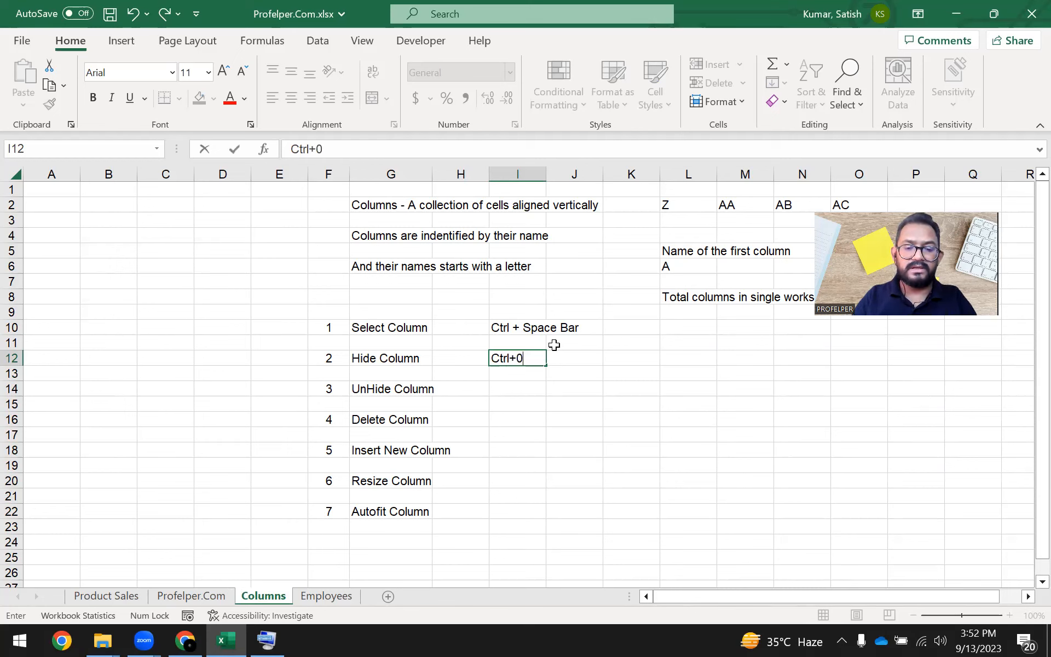
{"action": "key", "text": "ctrl+Return"}
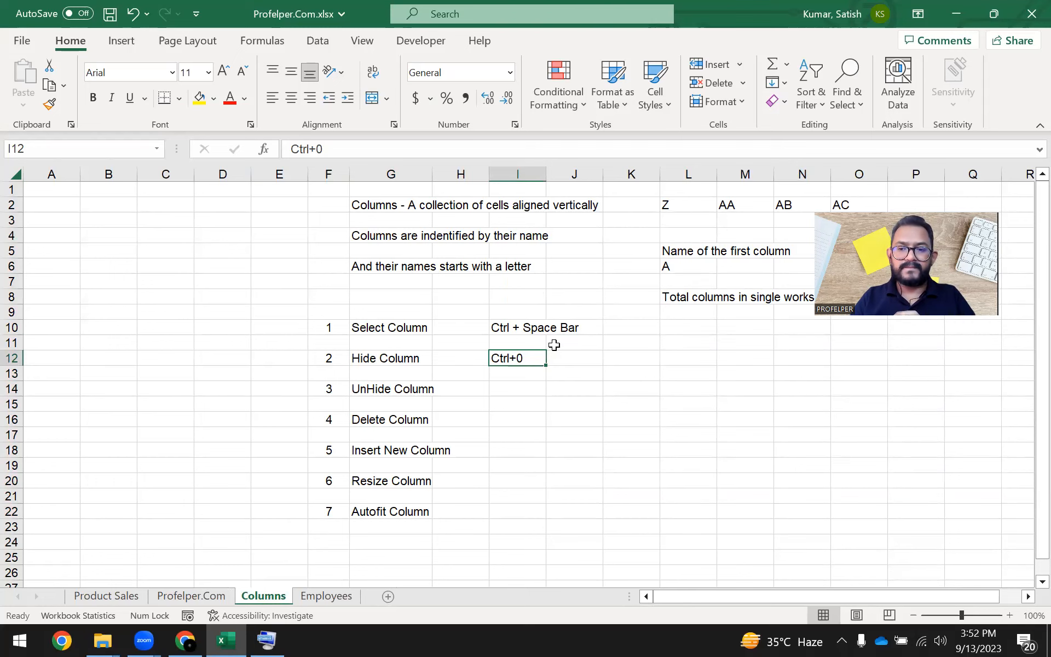
Return to the Employees sheet and select the whole Salary column from cell E7.
{"action": "key", "text": "Left"}
{"action": "key", "text": "Right"}
{"action": "key", "text": "ctrl+Page_Up"}
{"action": "key", "text": "ctrl+Page_Down"}
{"action": "key", "text": "ctrl+Page_Down"}
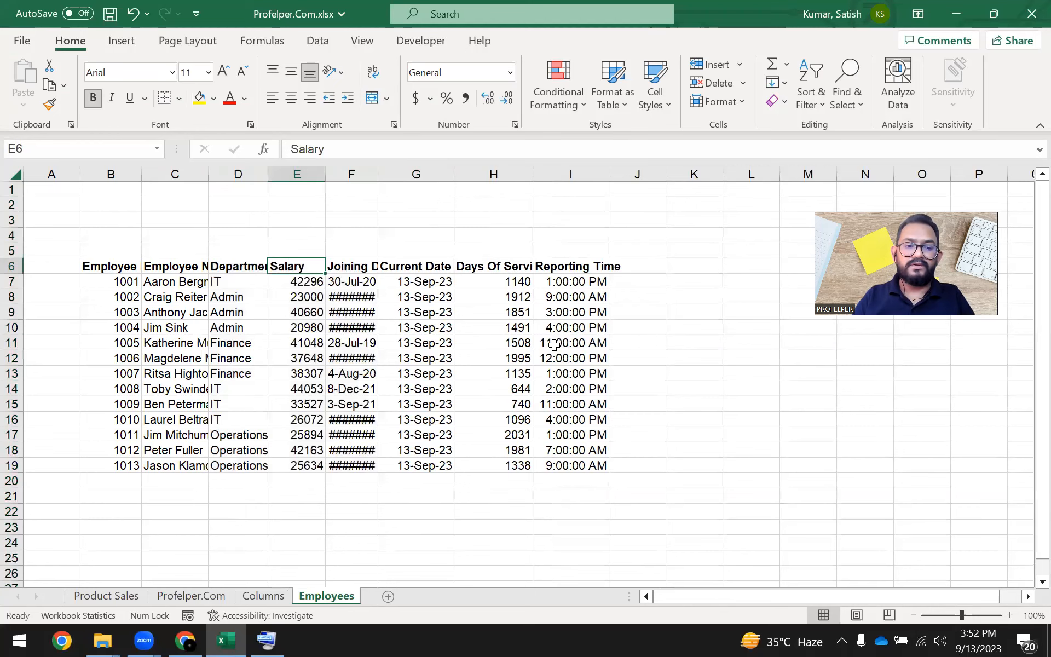
{"action": "key", "text": "Down"}
{"action": "key", "text": "ctrl+space"}
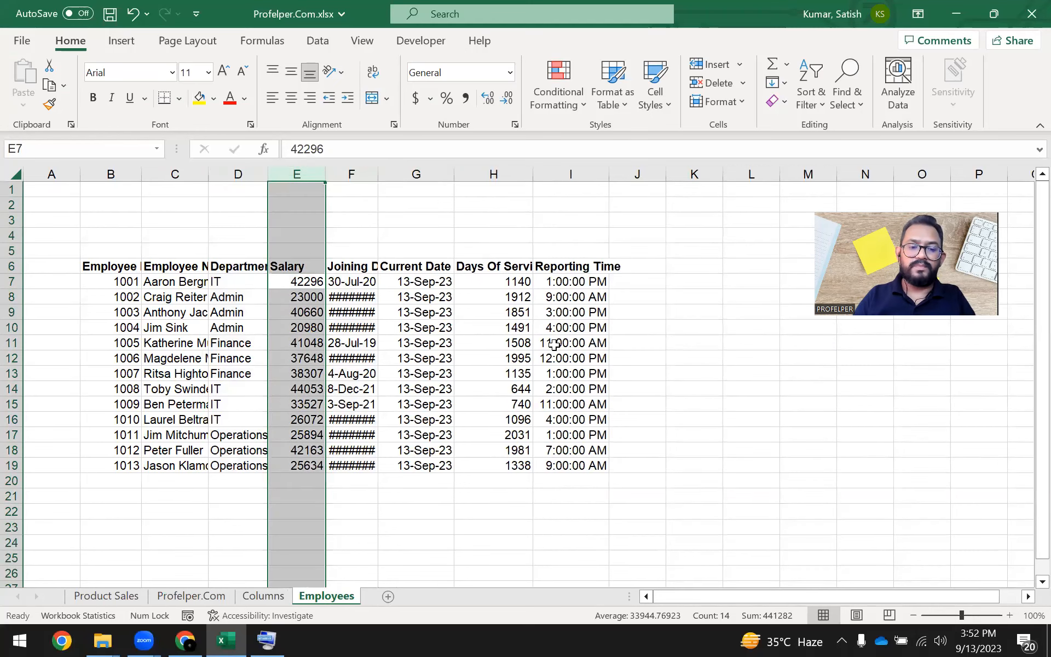
Back on the Columns sheet, enter "Alt+H+O+U+C" in cell K12 as the second Hide Column shortcut.
{"action": "key", "text": "ctrl+Page_Up"}
{"action": "key", "text": "Down"}
{"action": "key", "text": "Up"}
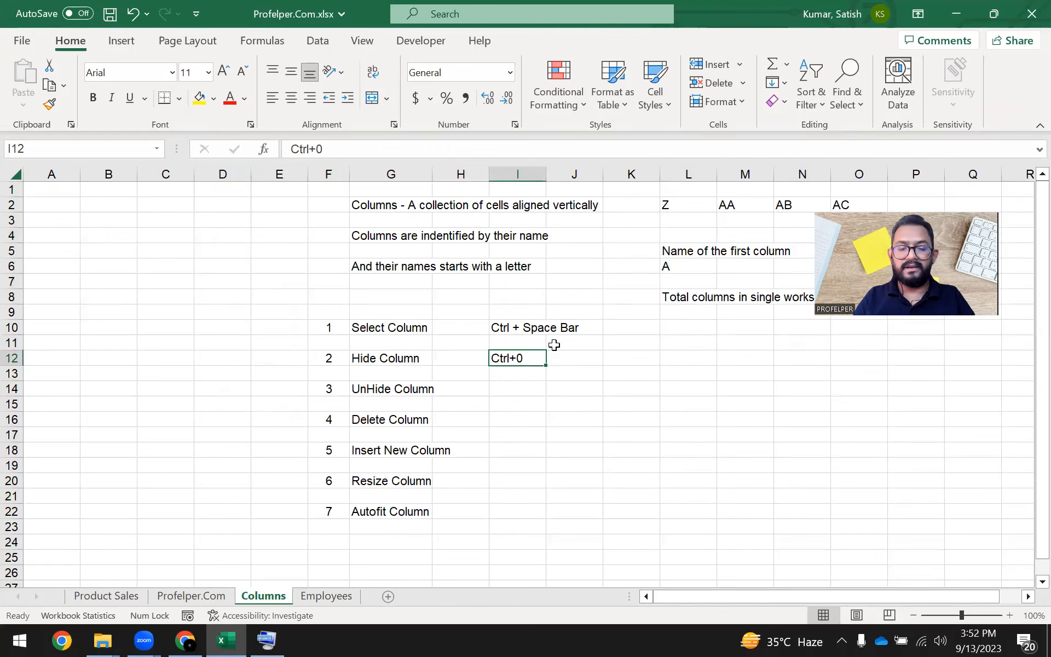
{"action": "key", "text": "Right"}
{"action": "key", "text": "Right"}
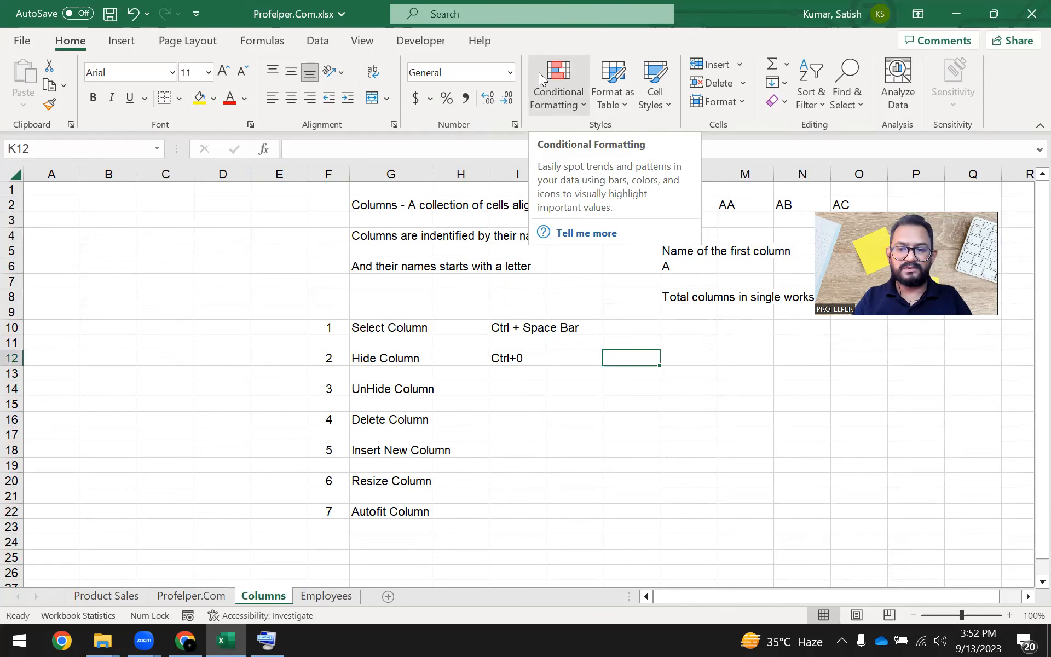
{"action": "type", "text": "Al"}
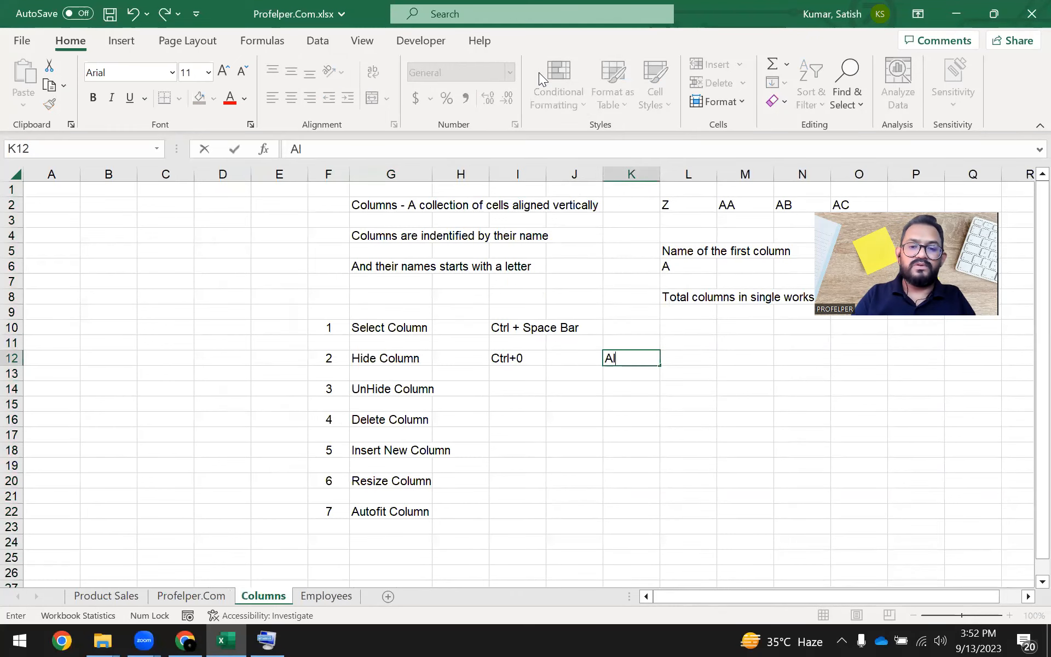
{"action": "type", "text": "t+H"}
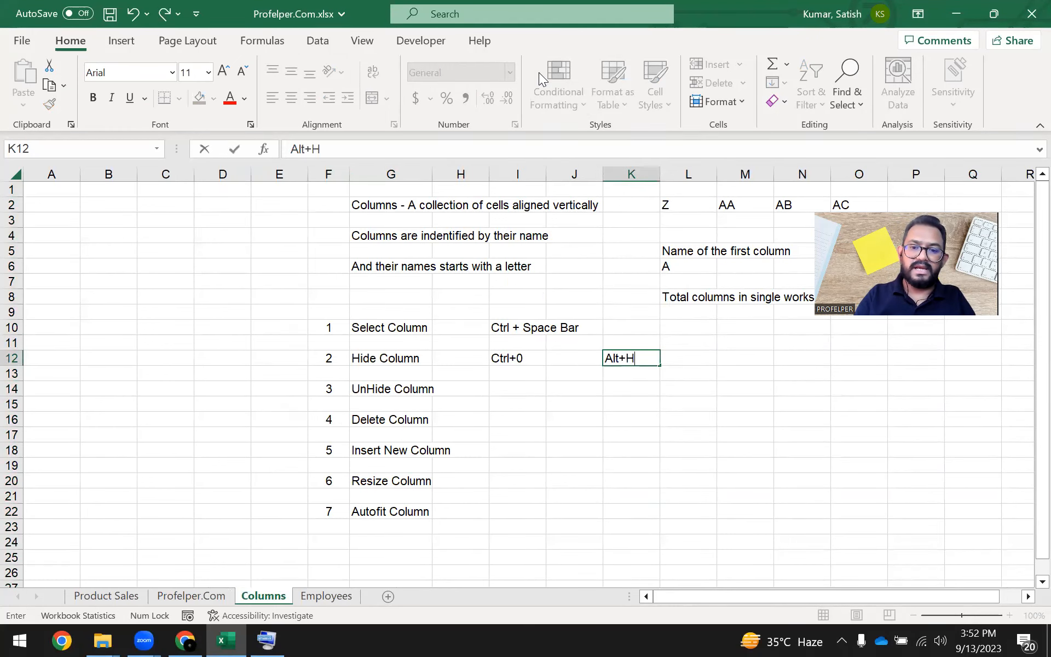
{"action": "type", "text": "+"}
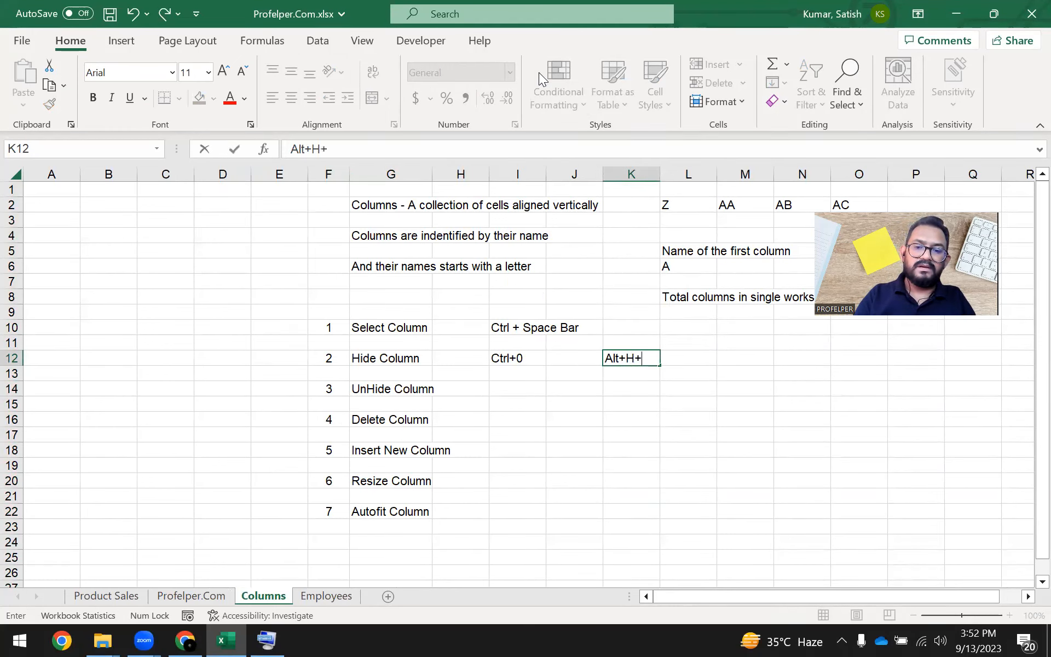
{"action": "type", "text": "O+U+C"}
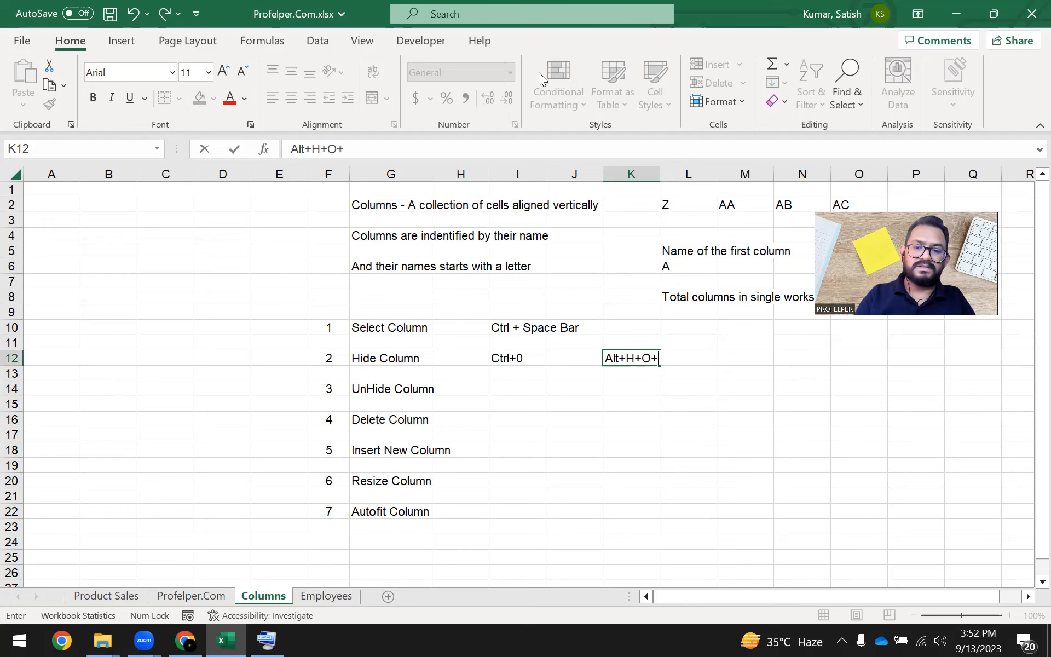
{"action": "key", "text": "ctrl+Return"}
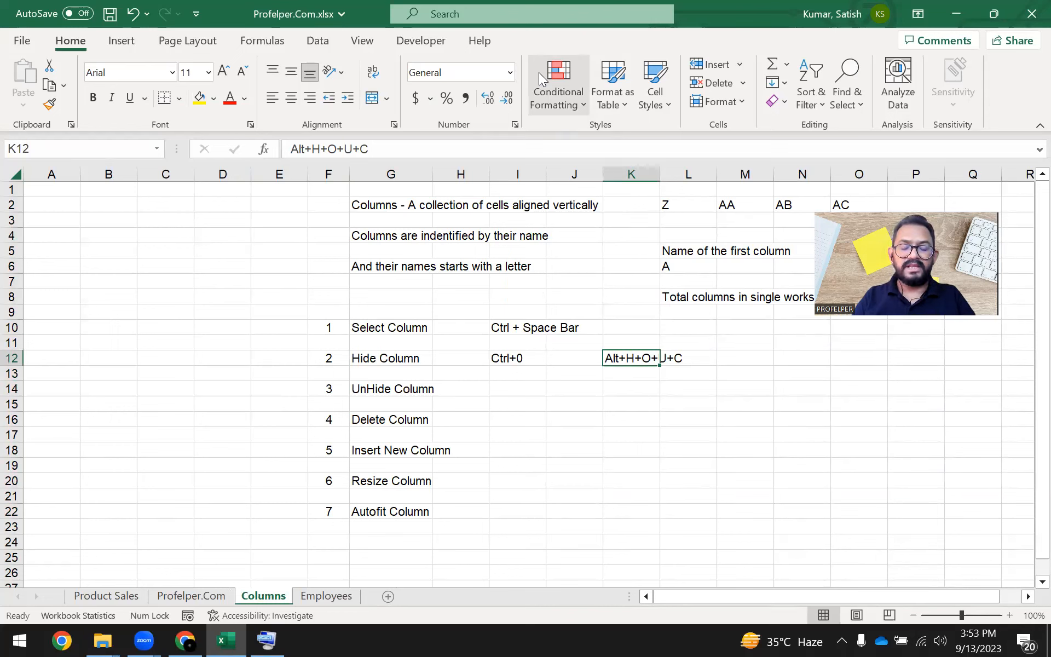
Enter the shortcut note "Alt+H+O+U+L" in cell I14 beside UnHide Column and select the whole of row 14.
{"action": "key", "text": "Left"}
{"action": "key", "text": "Down"}
{"action": "key", "text": "Down"}
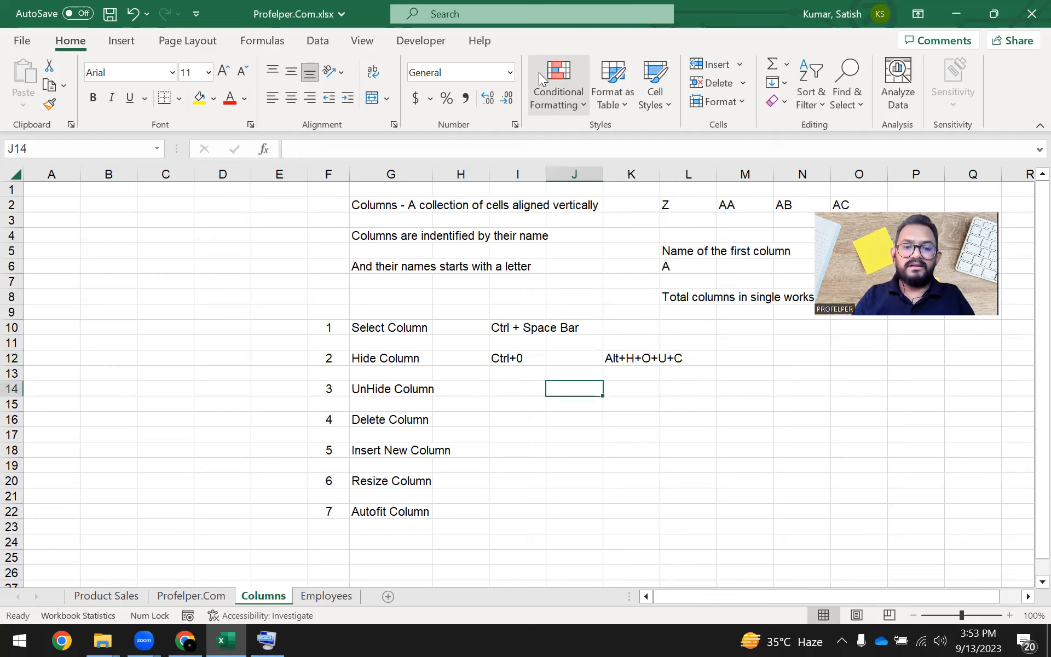
{"action": "key", "text": "Left"}
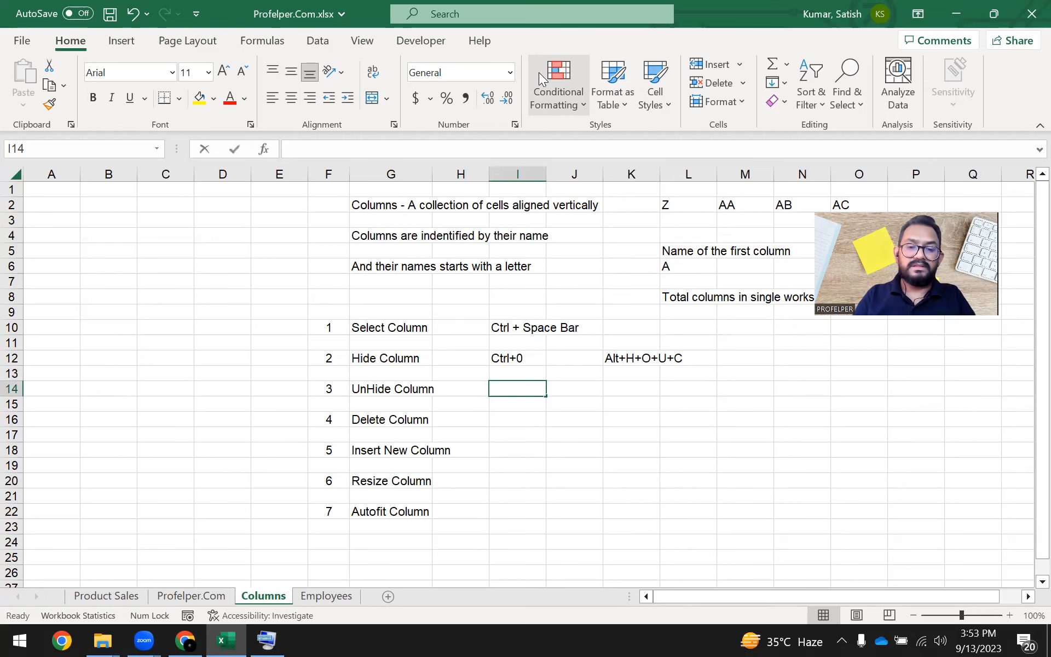
{"action": "type", "text": "Alt"}
{"action": "type", "text": "+H+"}
{"action": "type", "text": "O+U"}
{"action": "key", "text": "BackSpace"}
{"action": "type", "text": "+"}
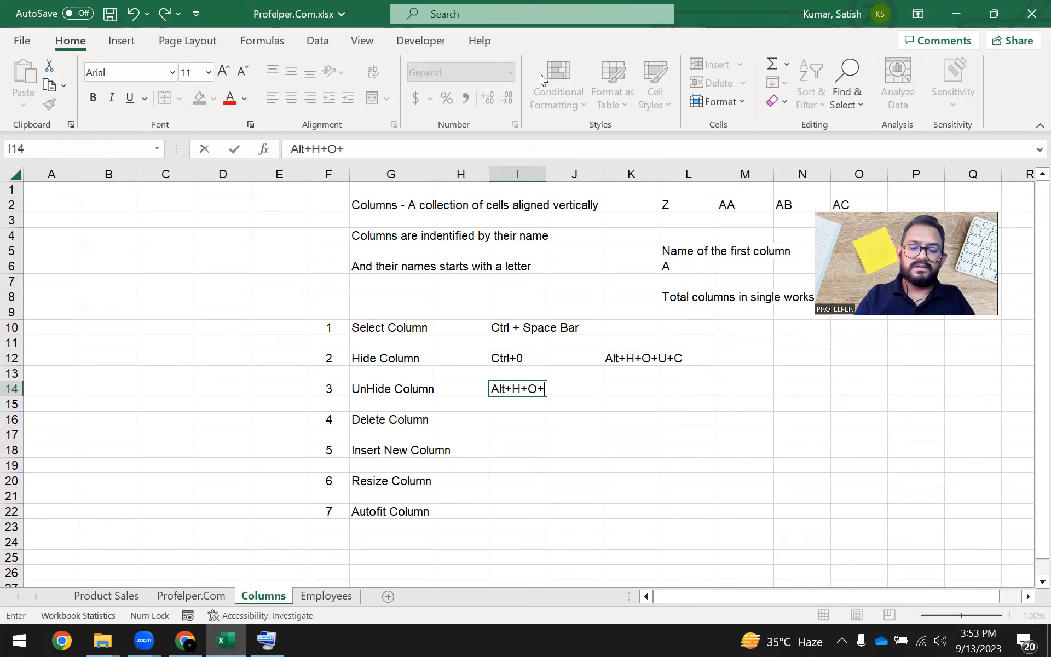
{"action": "type", "text": "U+L"}
{"action": "key", "text": "ctrl+Return"}
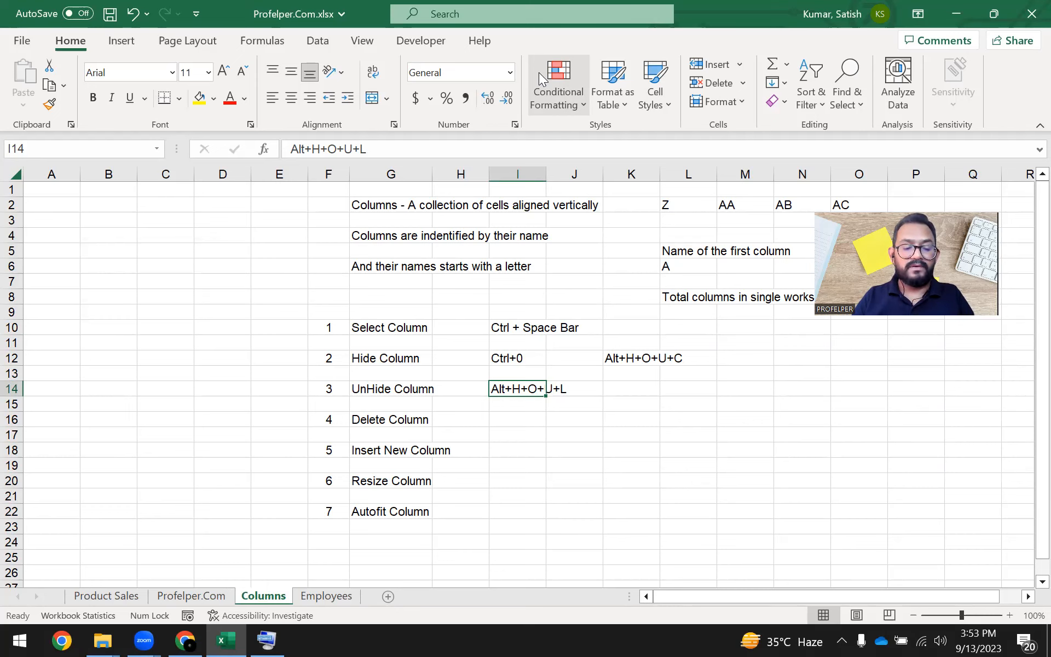
{"action": "key", "text": "shift+space"}
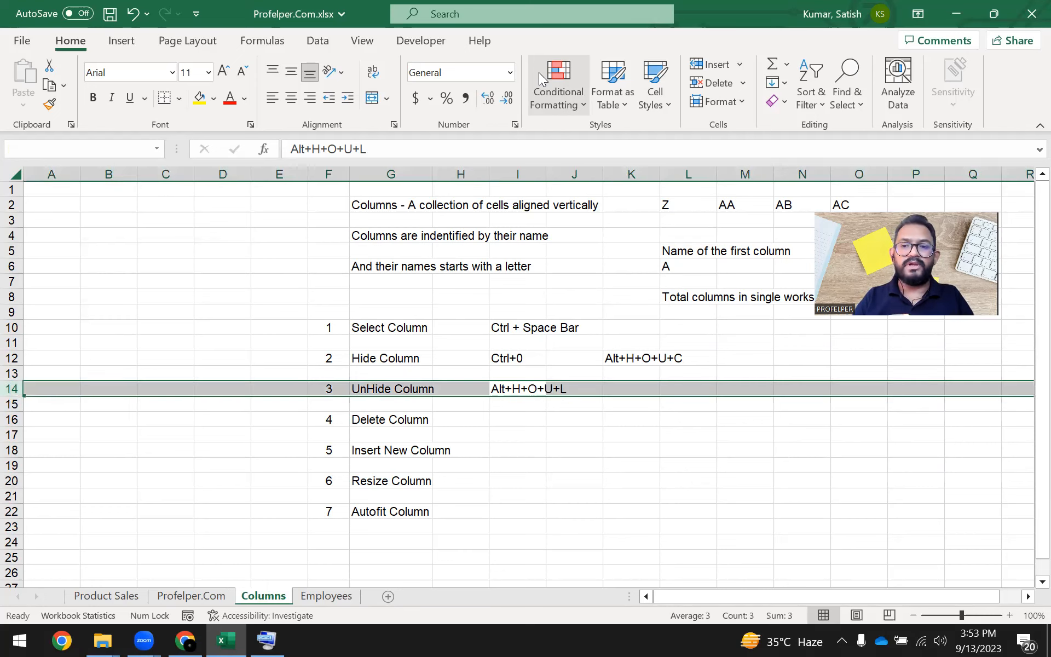